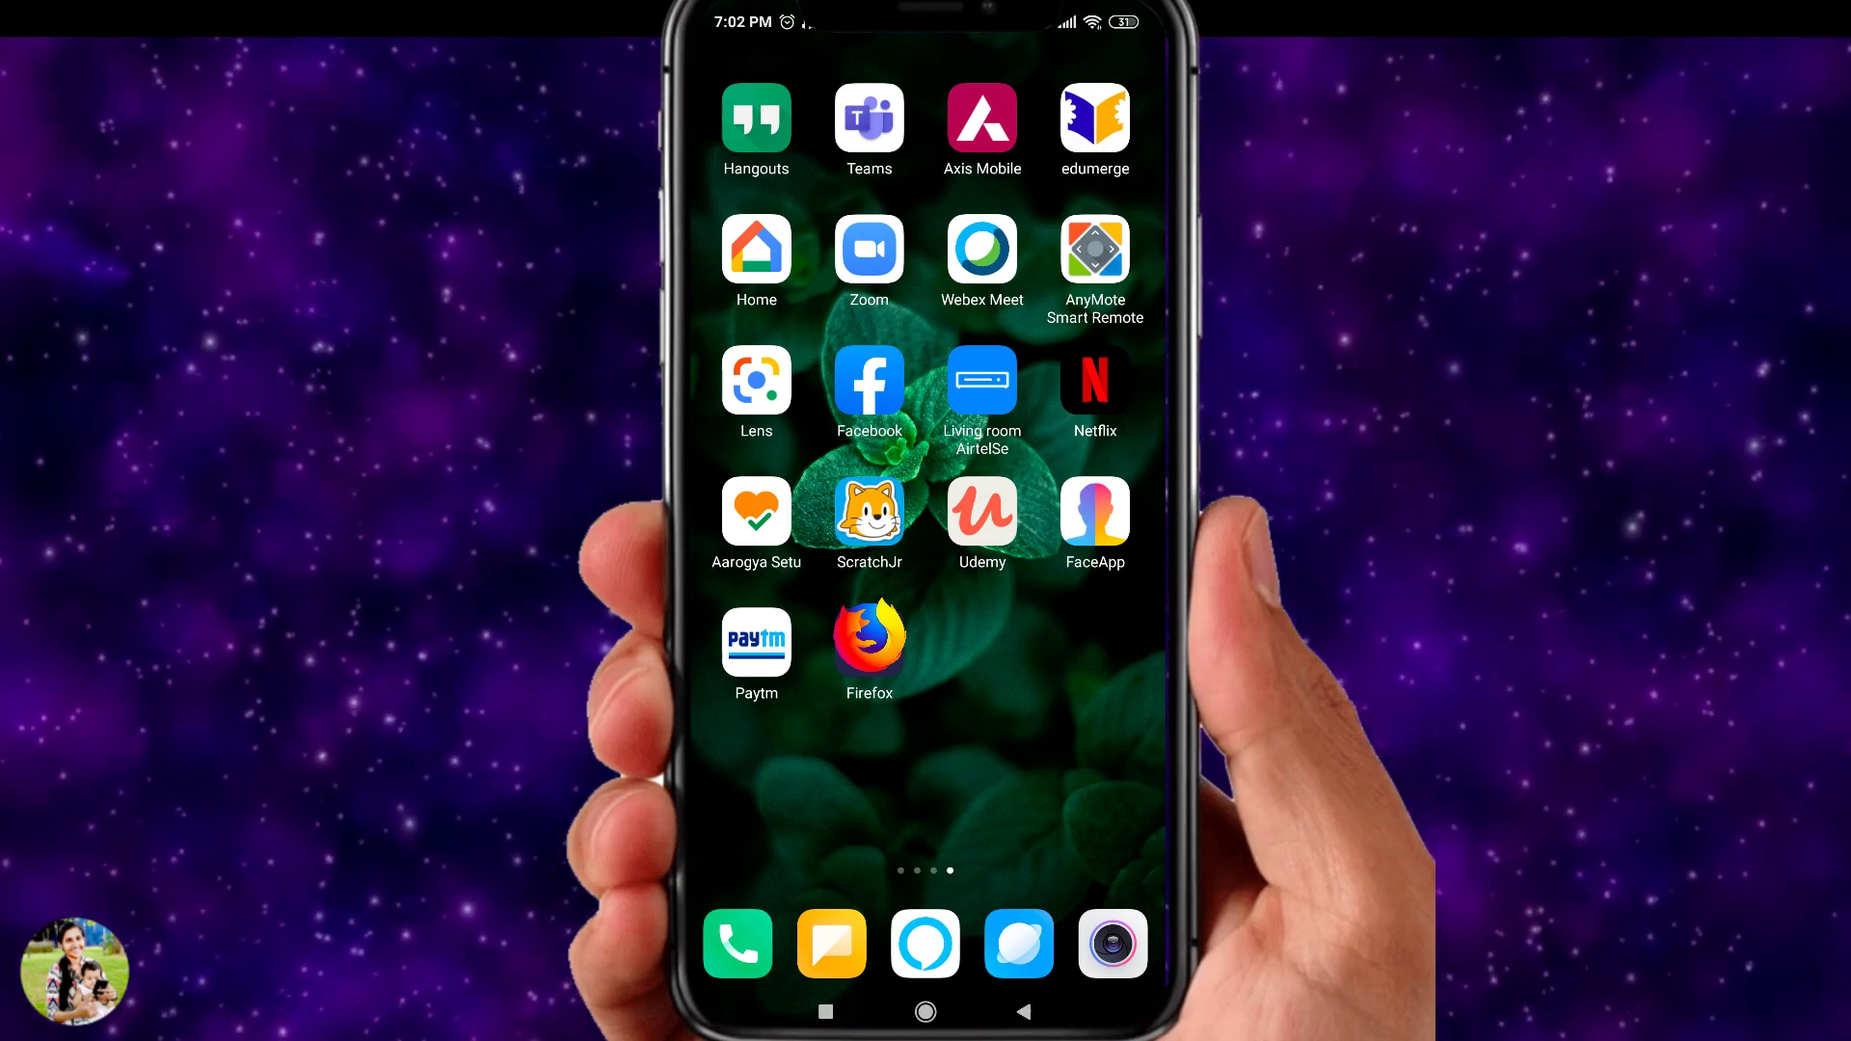
- Launch Firefox from the Android home screen to its Top Sites page
{"action": "left_click", "coordinate": [1026, 655]}
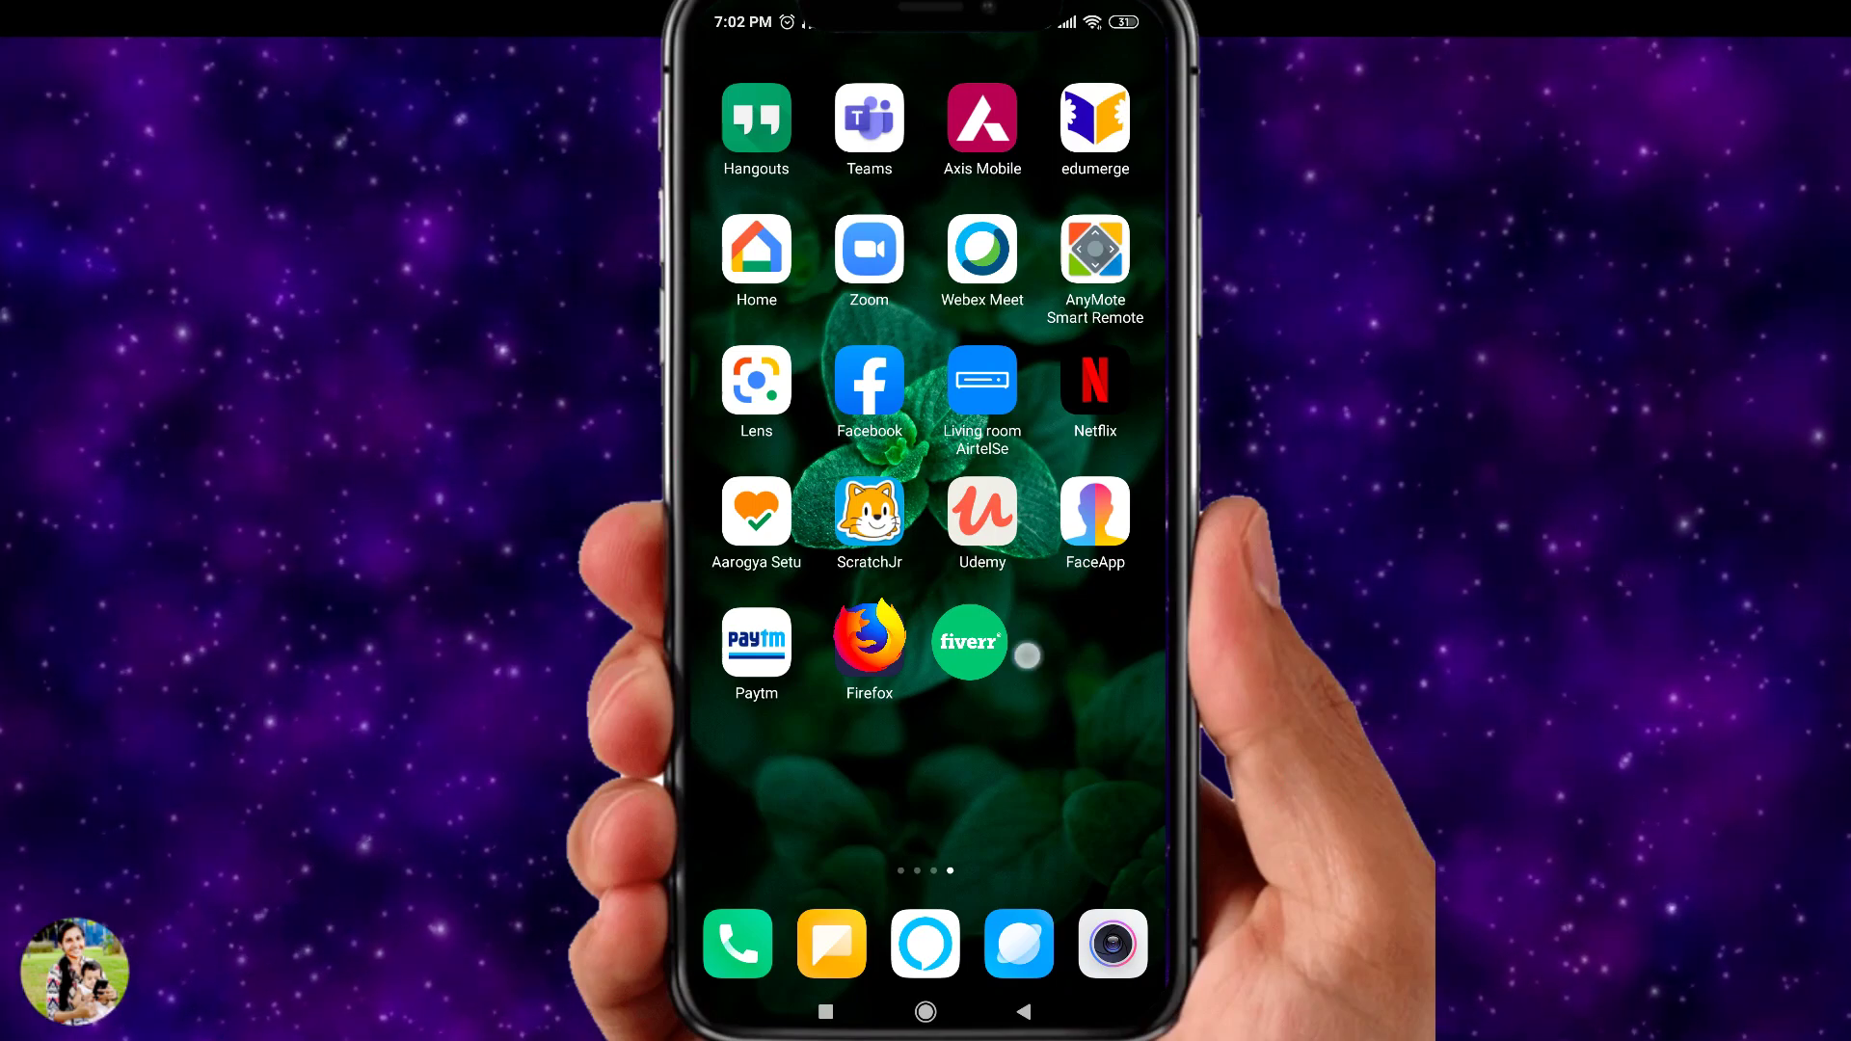
{"action": "left_click", "coordinate": [1026, 655]}
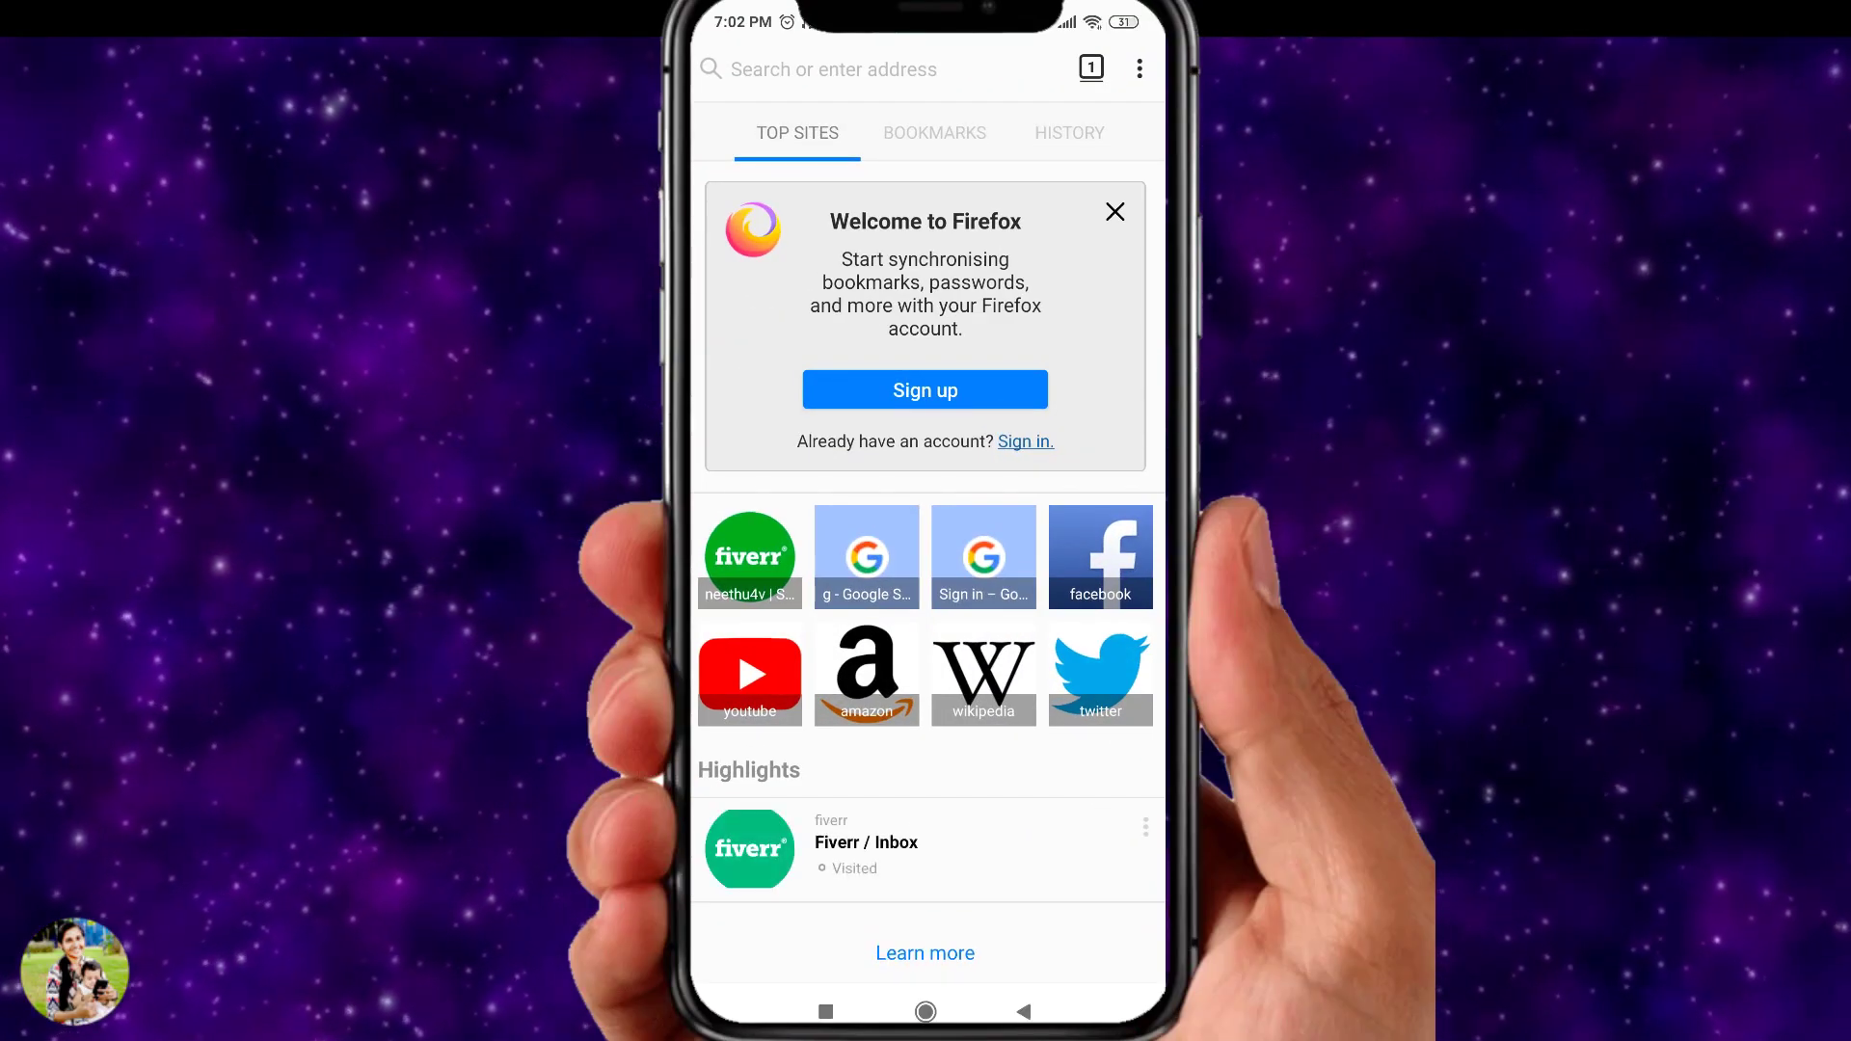
- Go to Google, search for 'fiverr', and open the fiverr.com result
{"action": "left_click", "coordinate": [834, 70]}
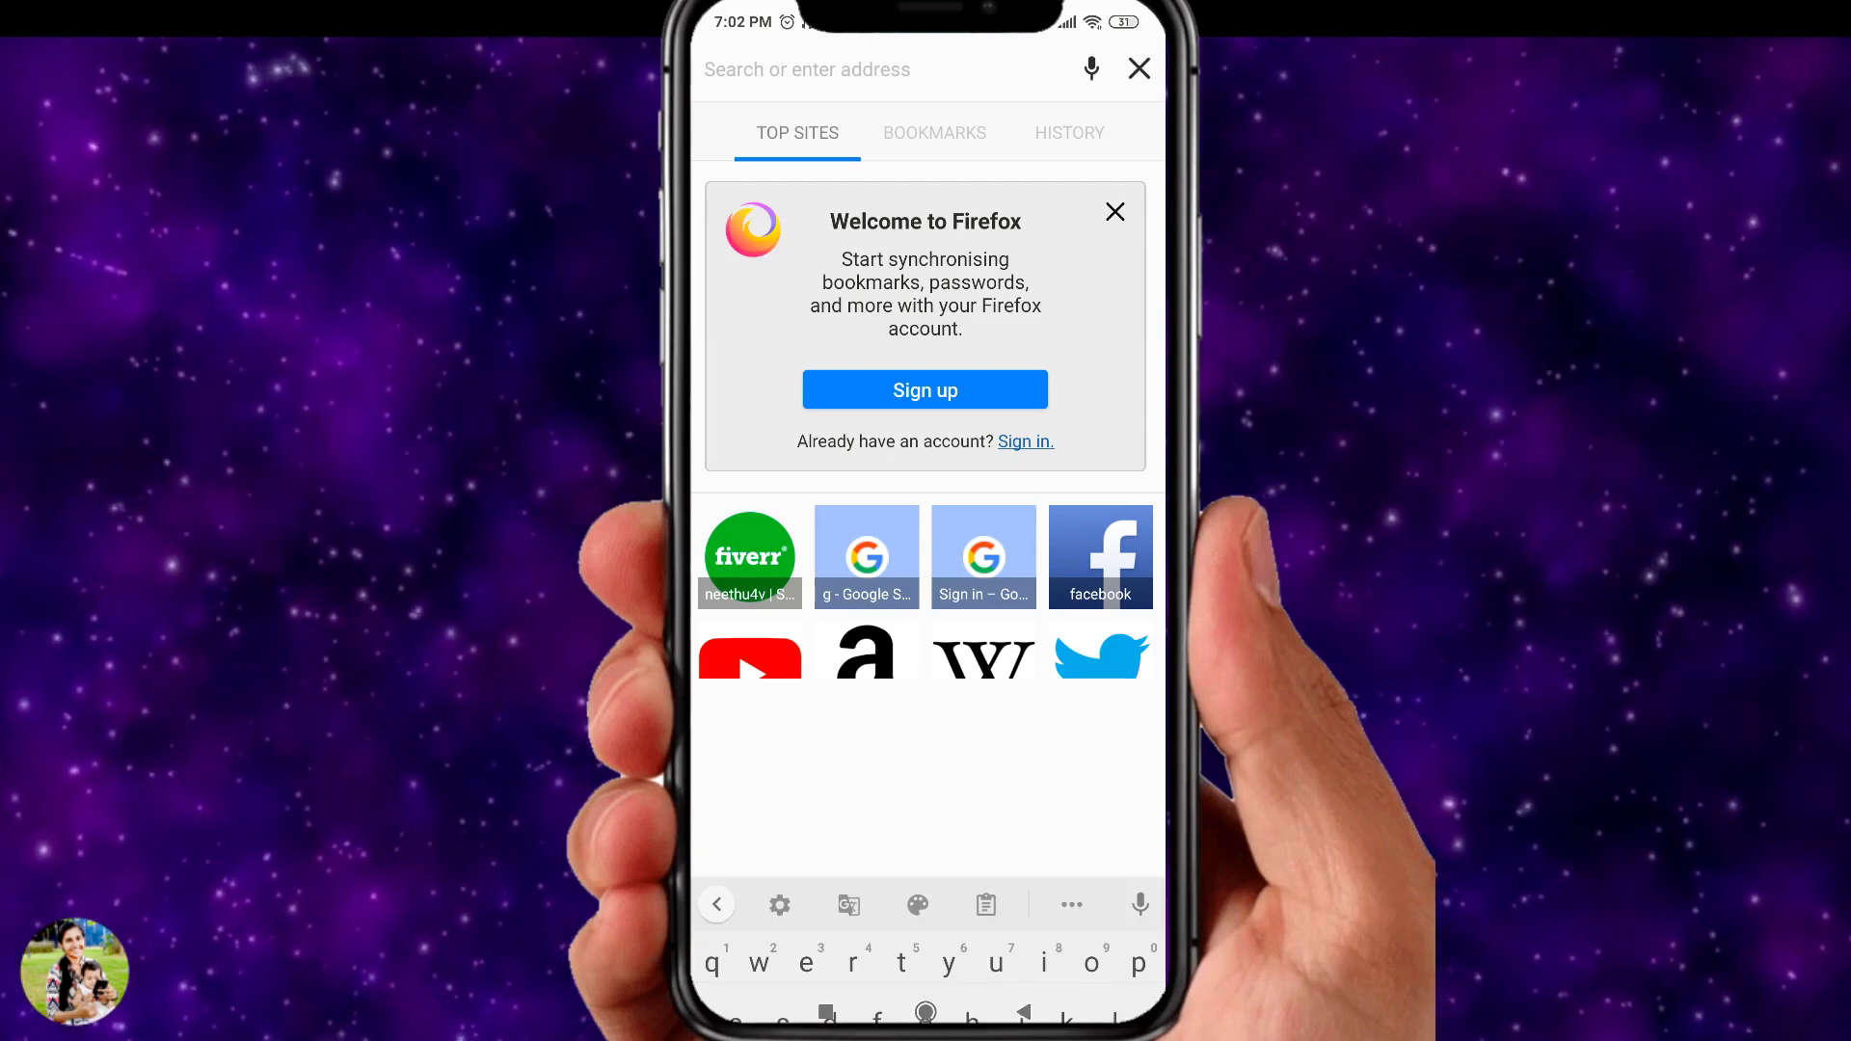
{"action": "type", "text": "google.com"}
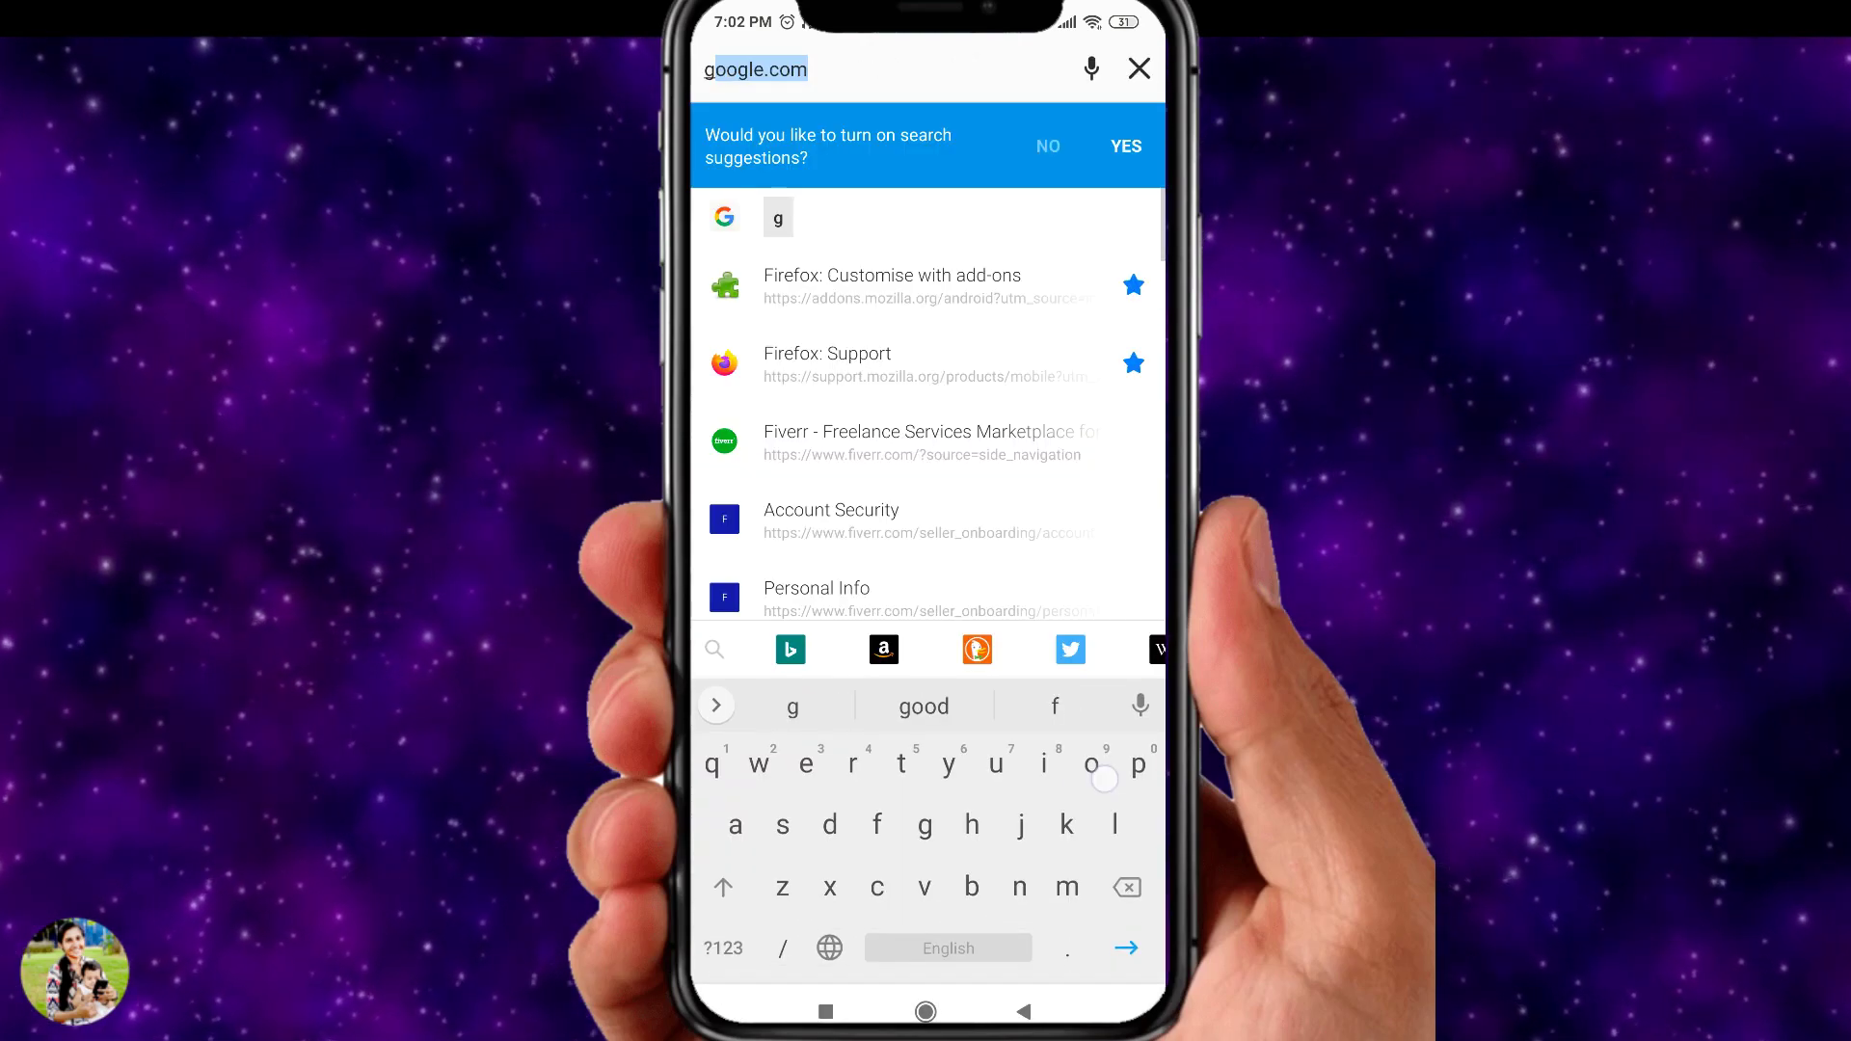
{"action": "key", "text": "Return"}
{"action": "left_click", "coordinate": [1086, 202]}
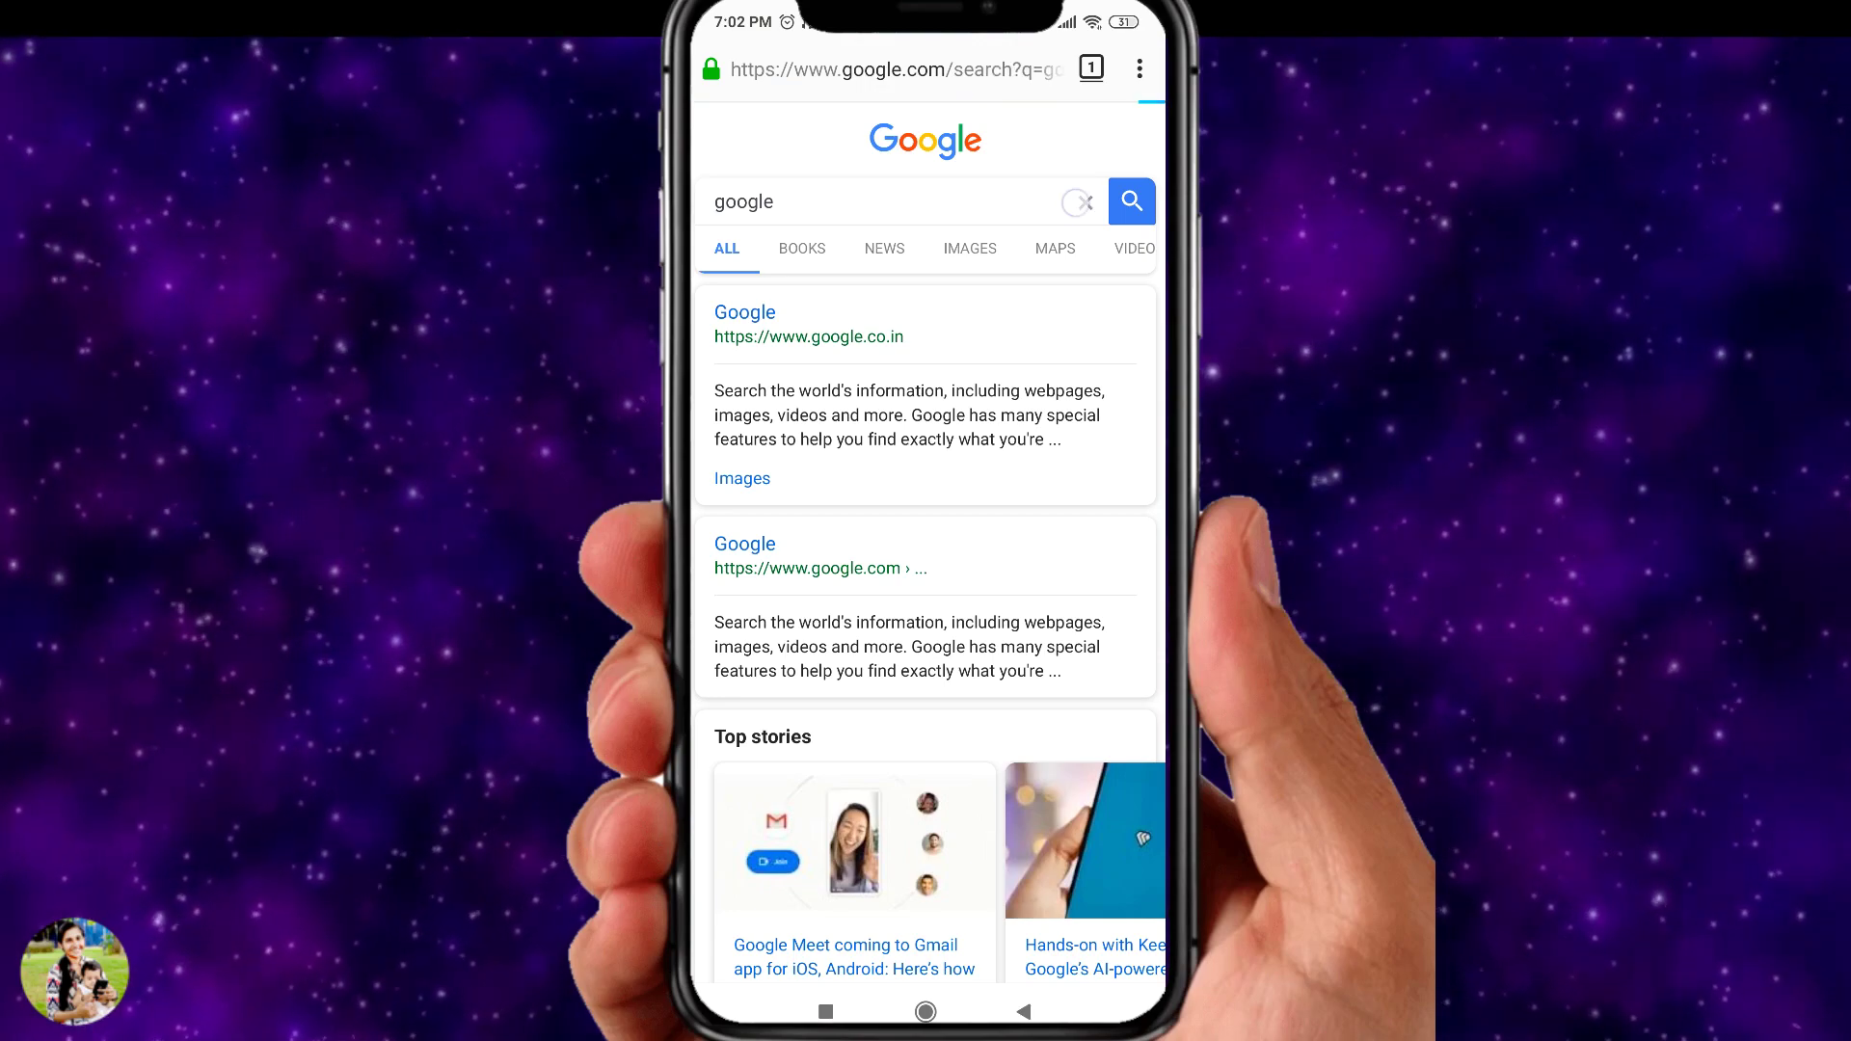
{"action": "type", "text": "fiverr"}
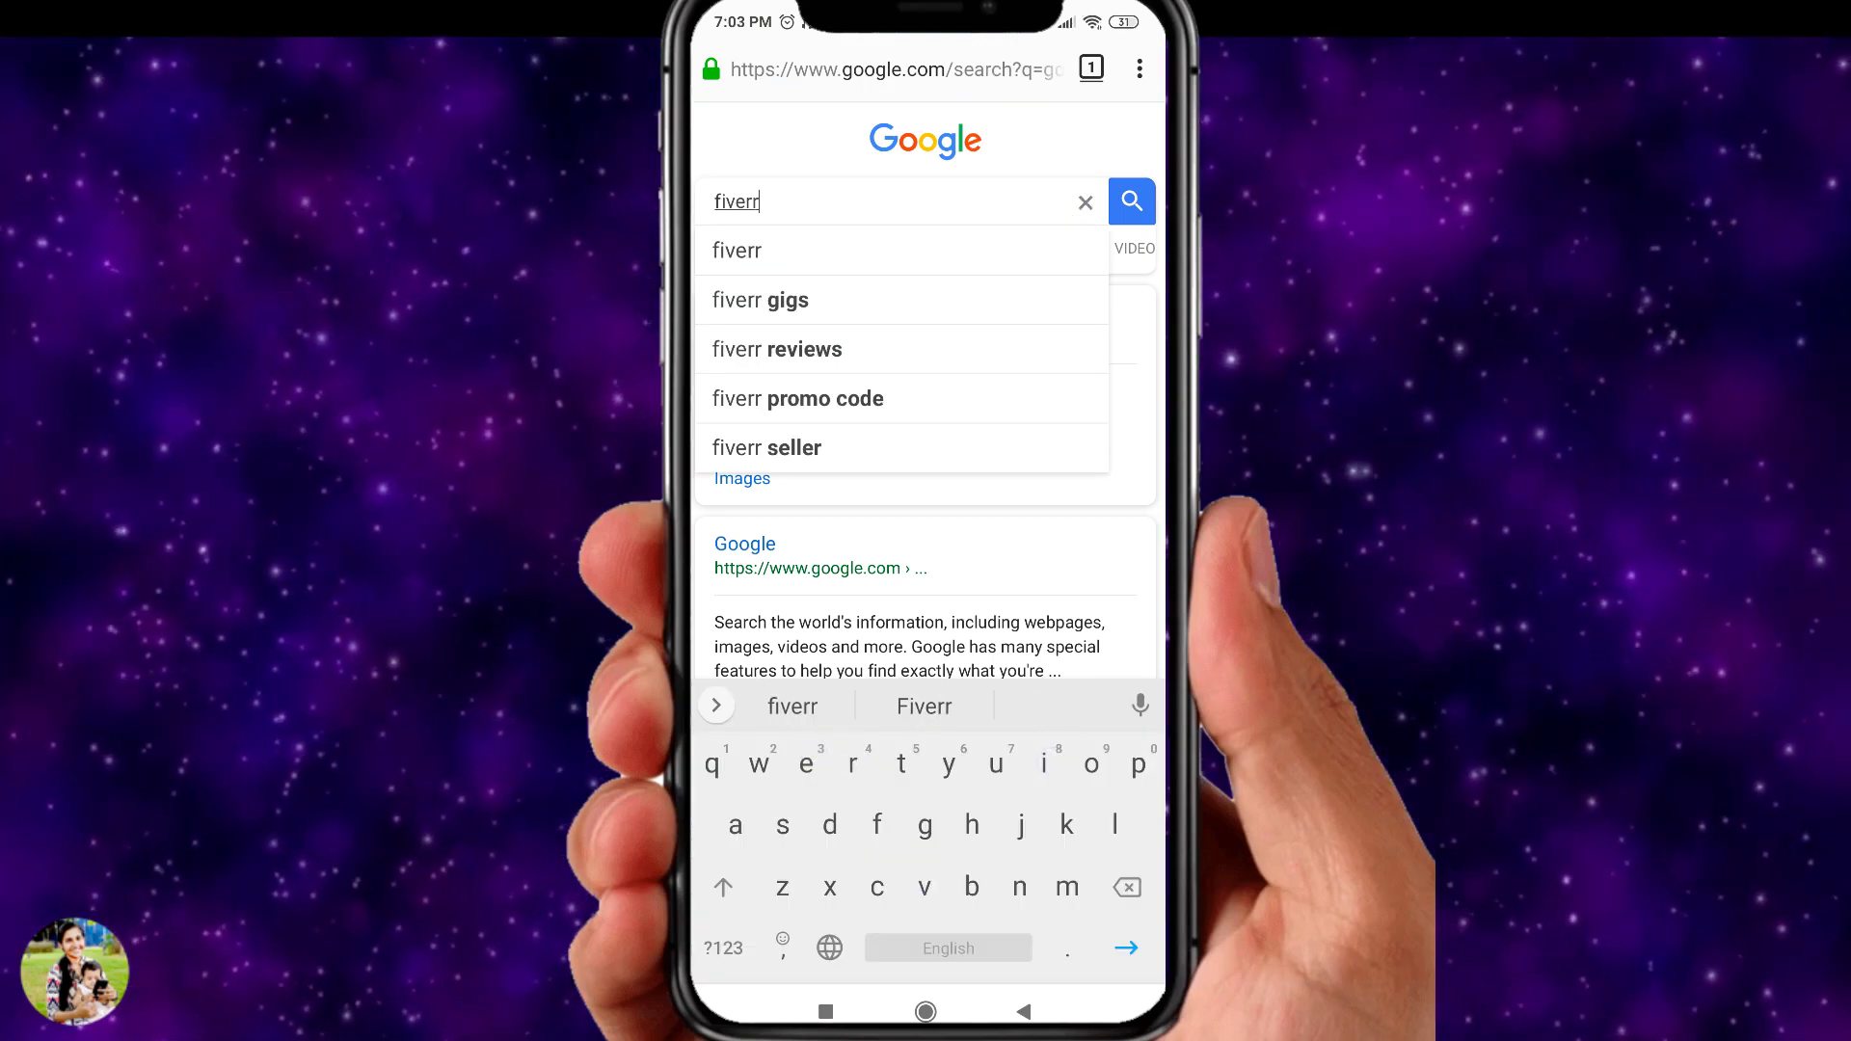
{"action": "key", "text": "Return"}
{"action": "left_click", "coordinate": [739, 313]}
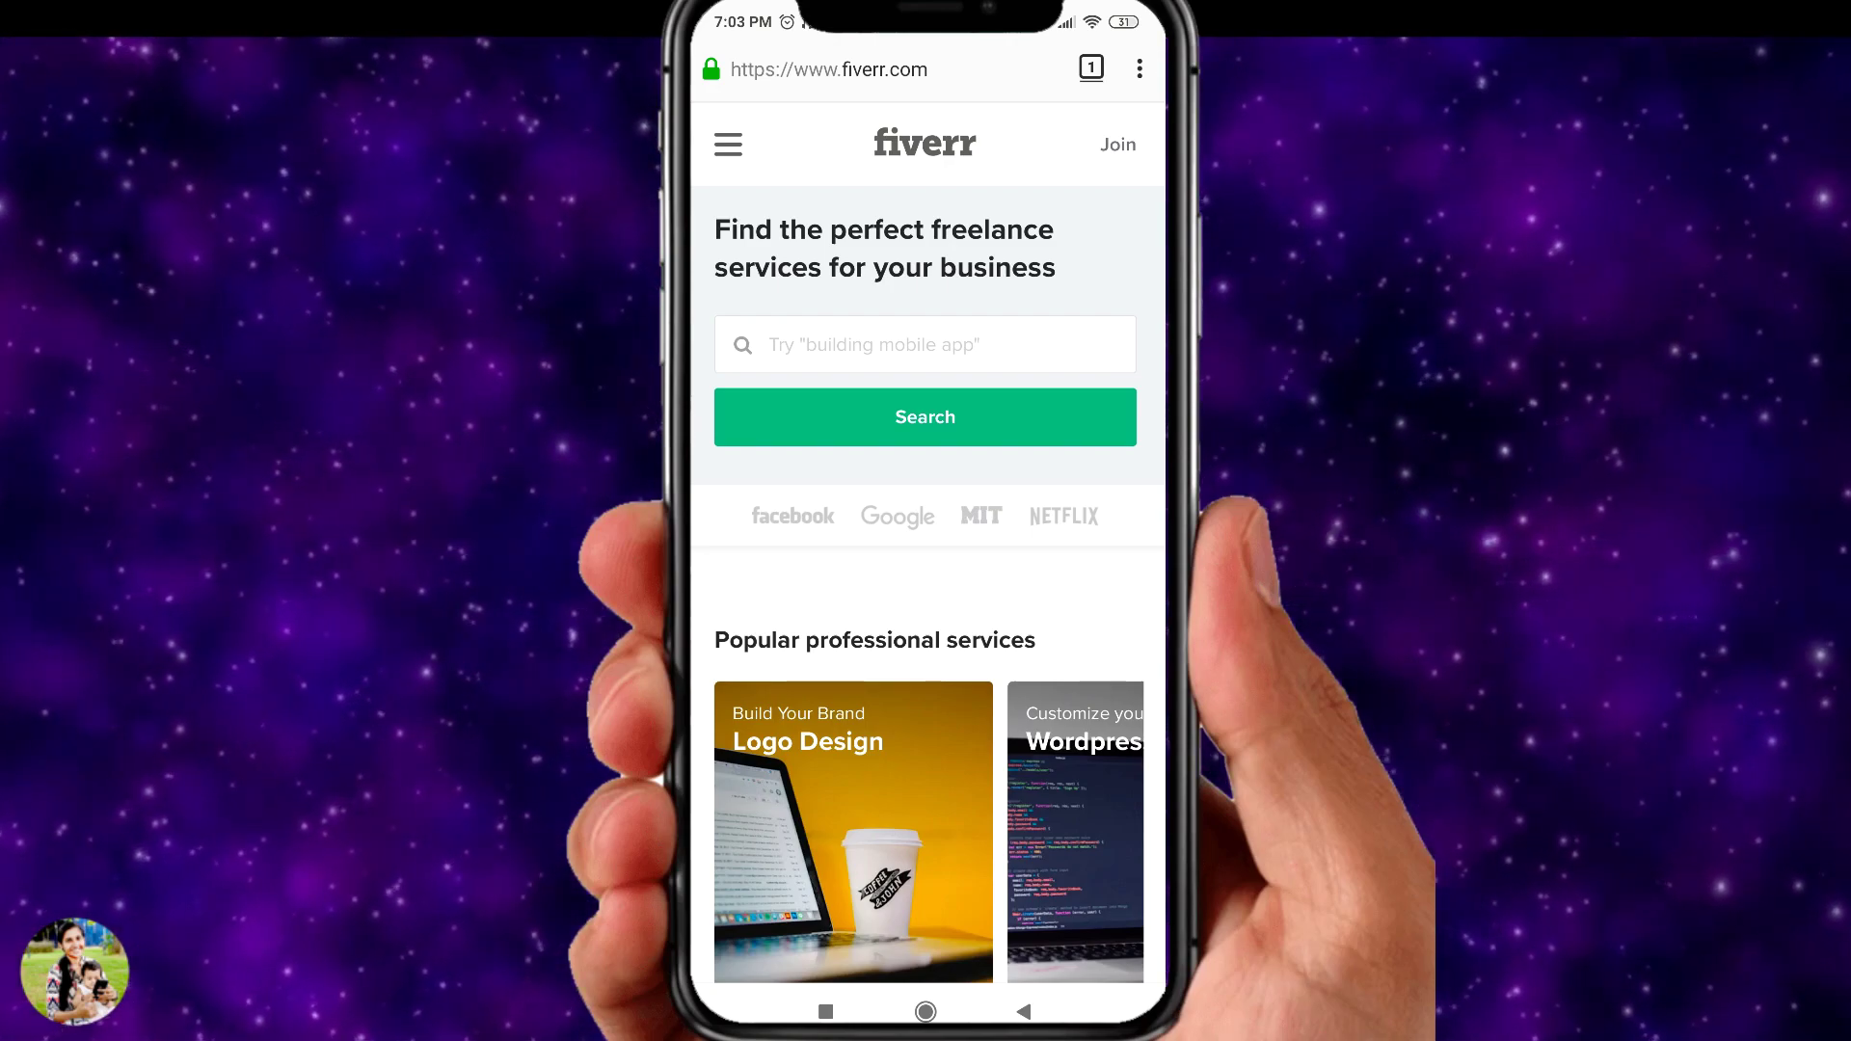
- Switch Firefox to the desktop site and open Fiverr's Become a Seller page
{"action": "left_click", "coordinate": [1140, 68]}
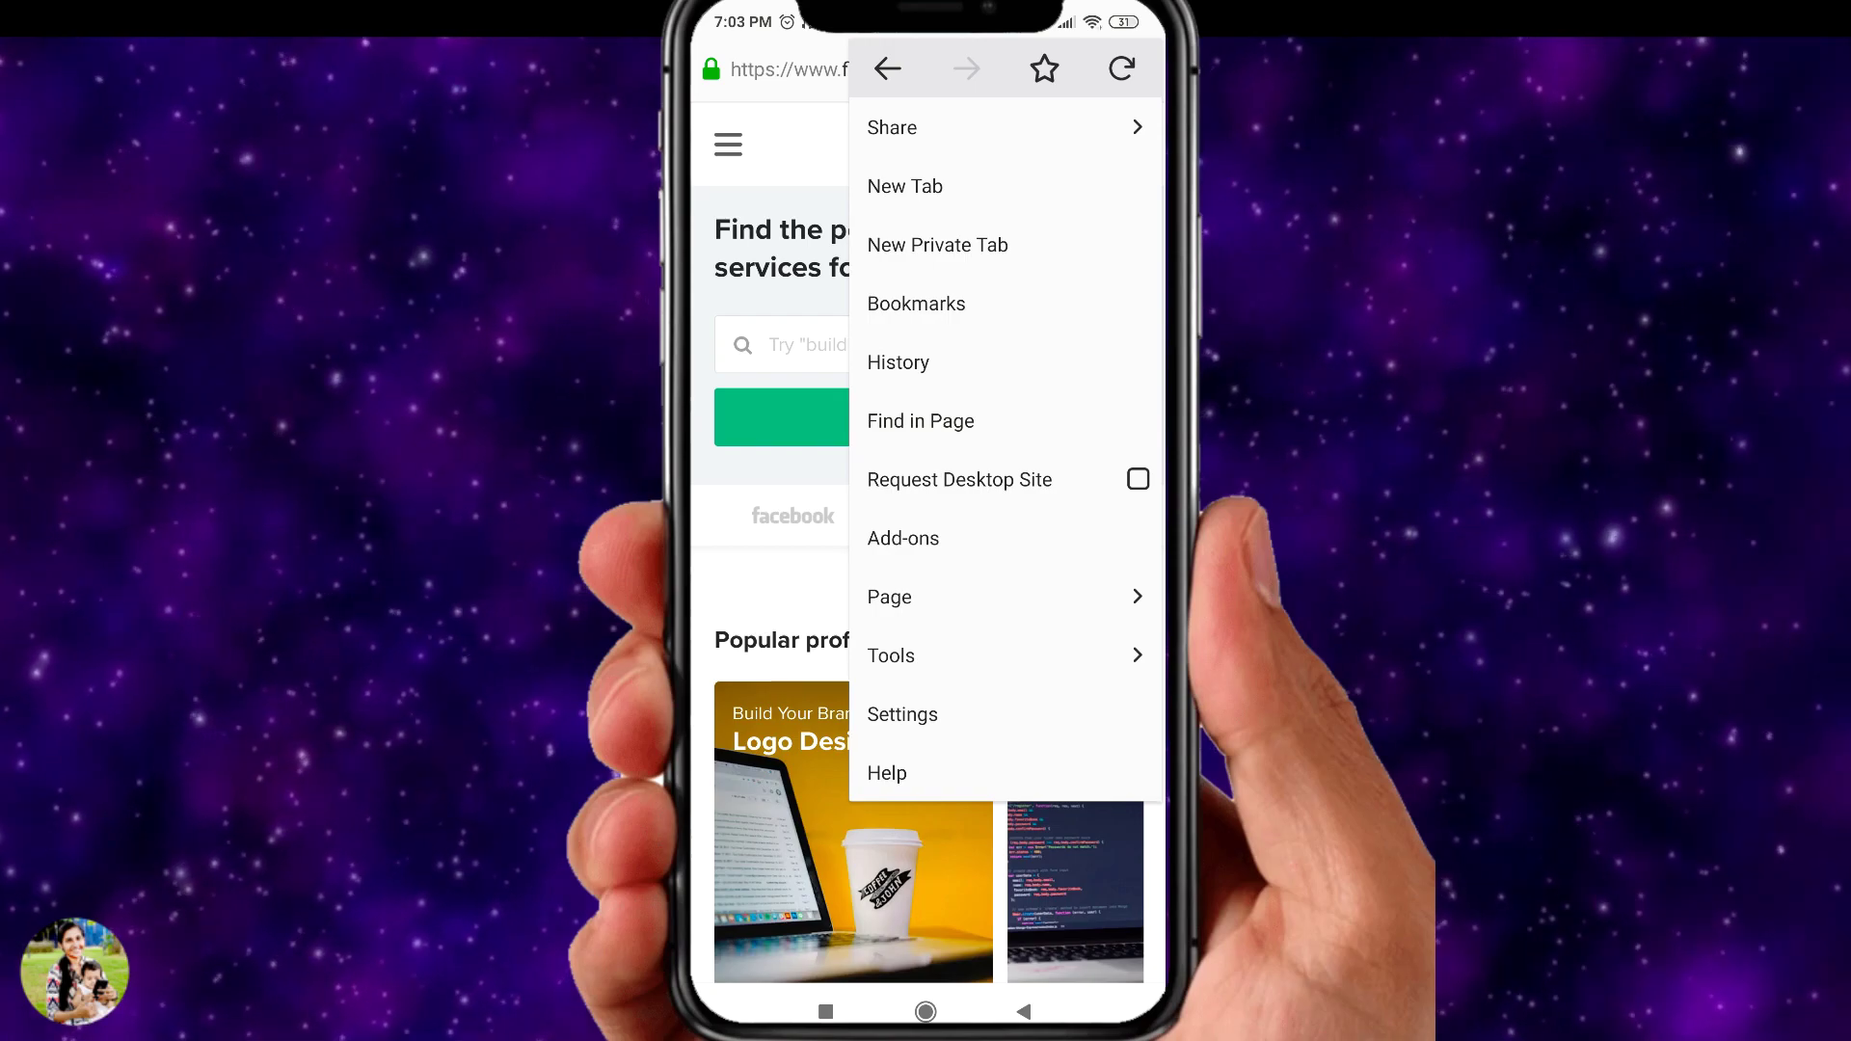
{"action": "left_click", "coordinate": [959, 479]}
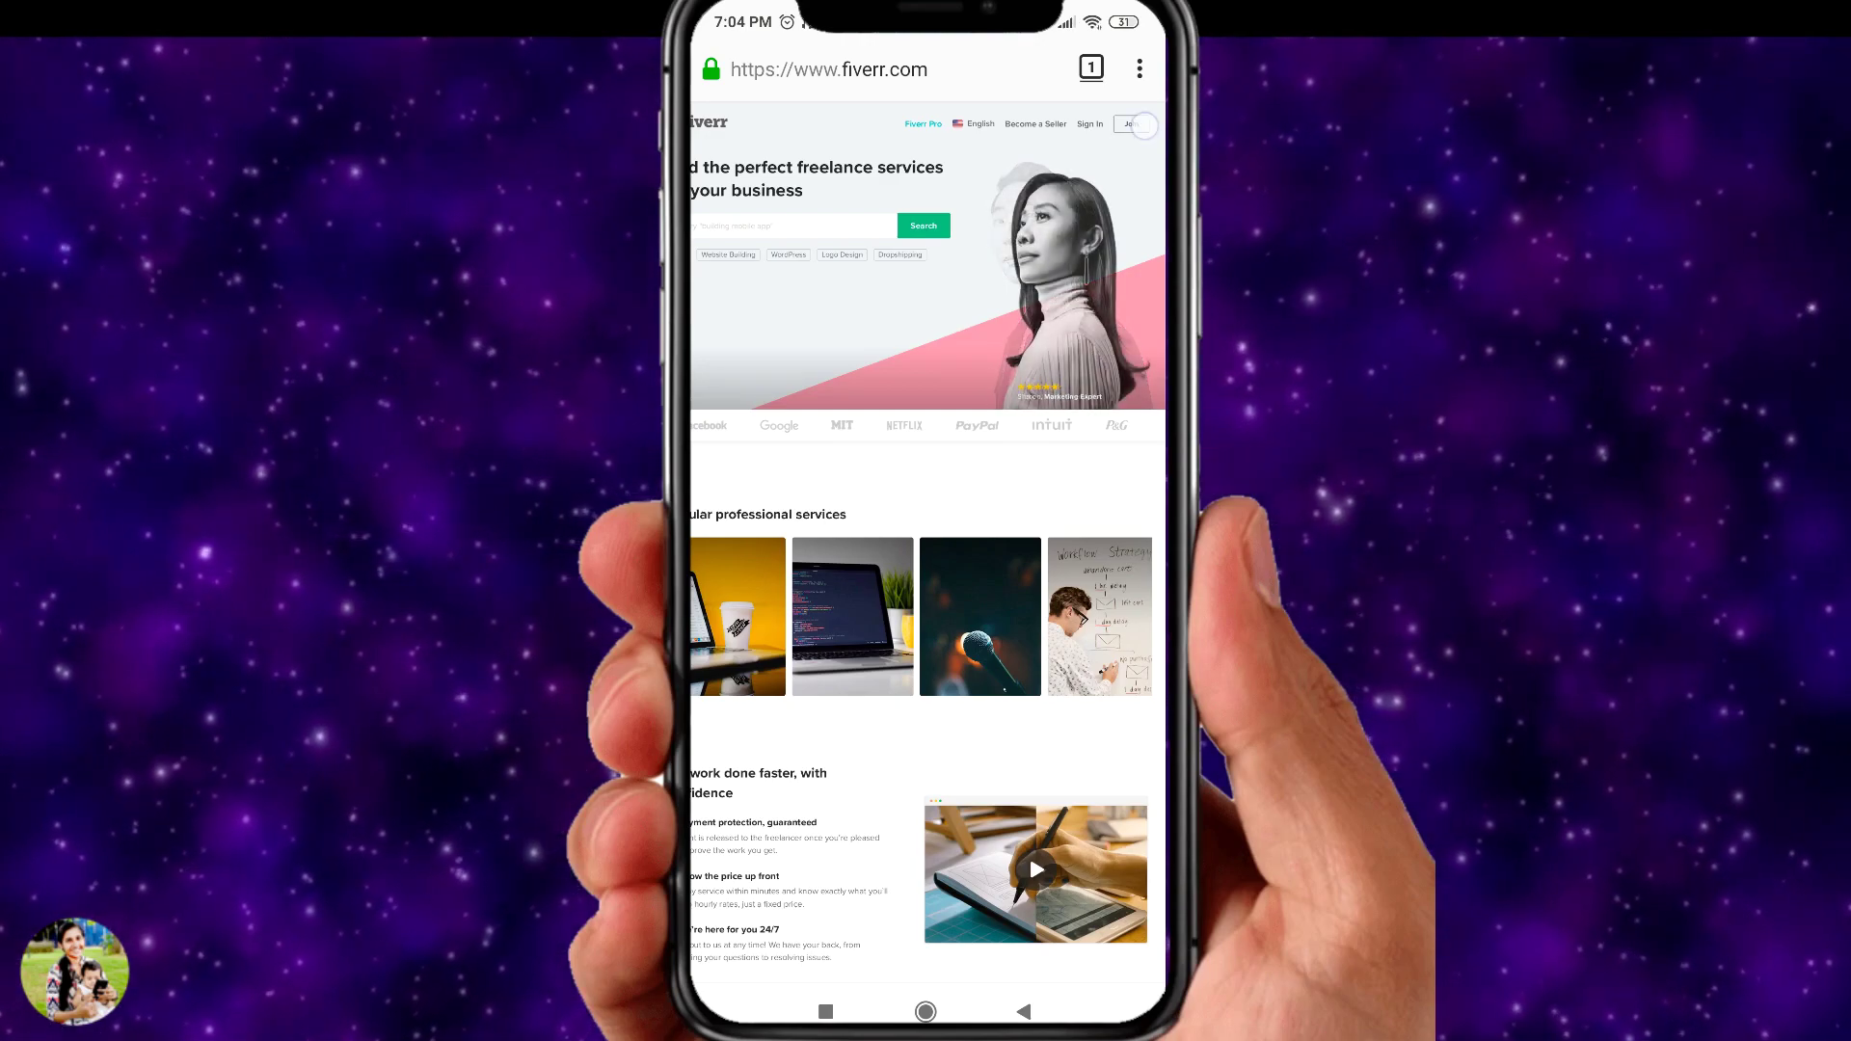
{"action": "left_click", "coordinate": [1132, 123]}
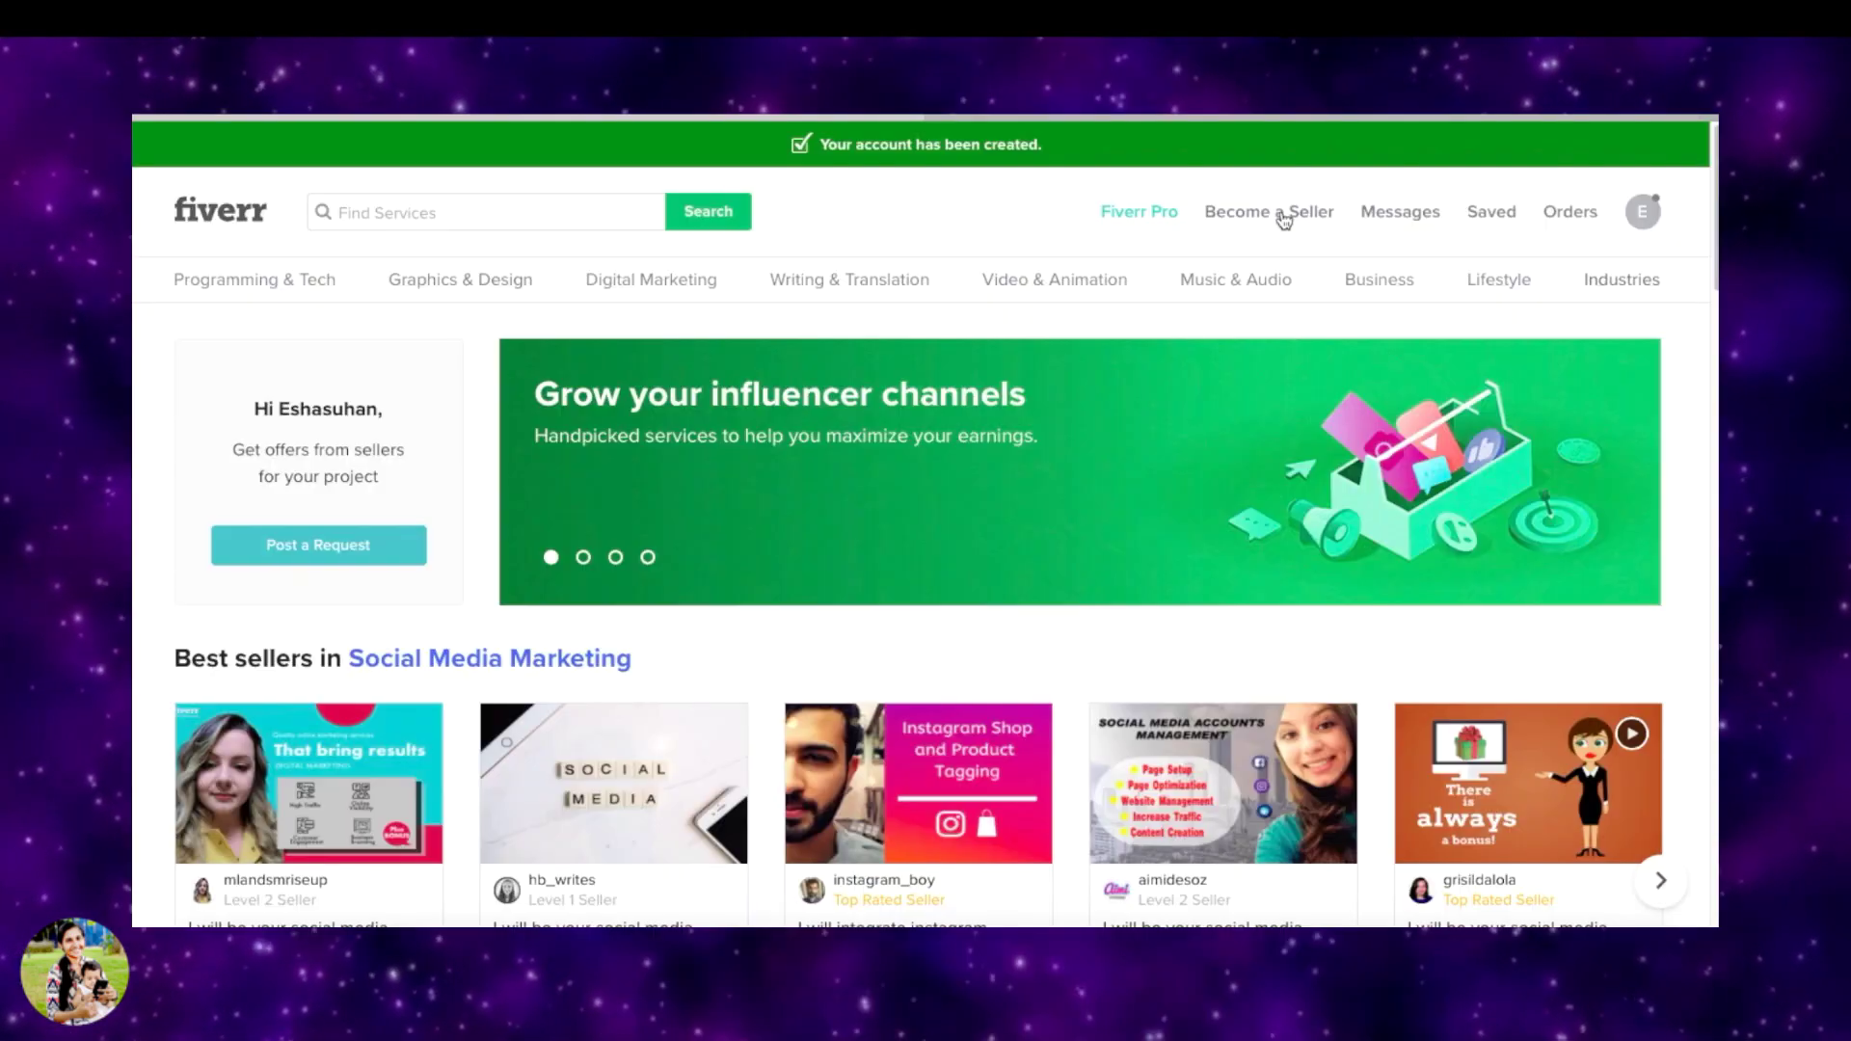
{"action": "left_click", "coordinate": [1282, 214]}
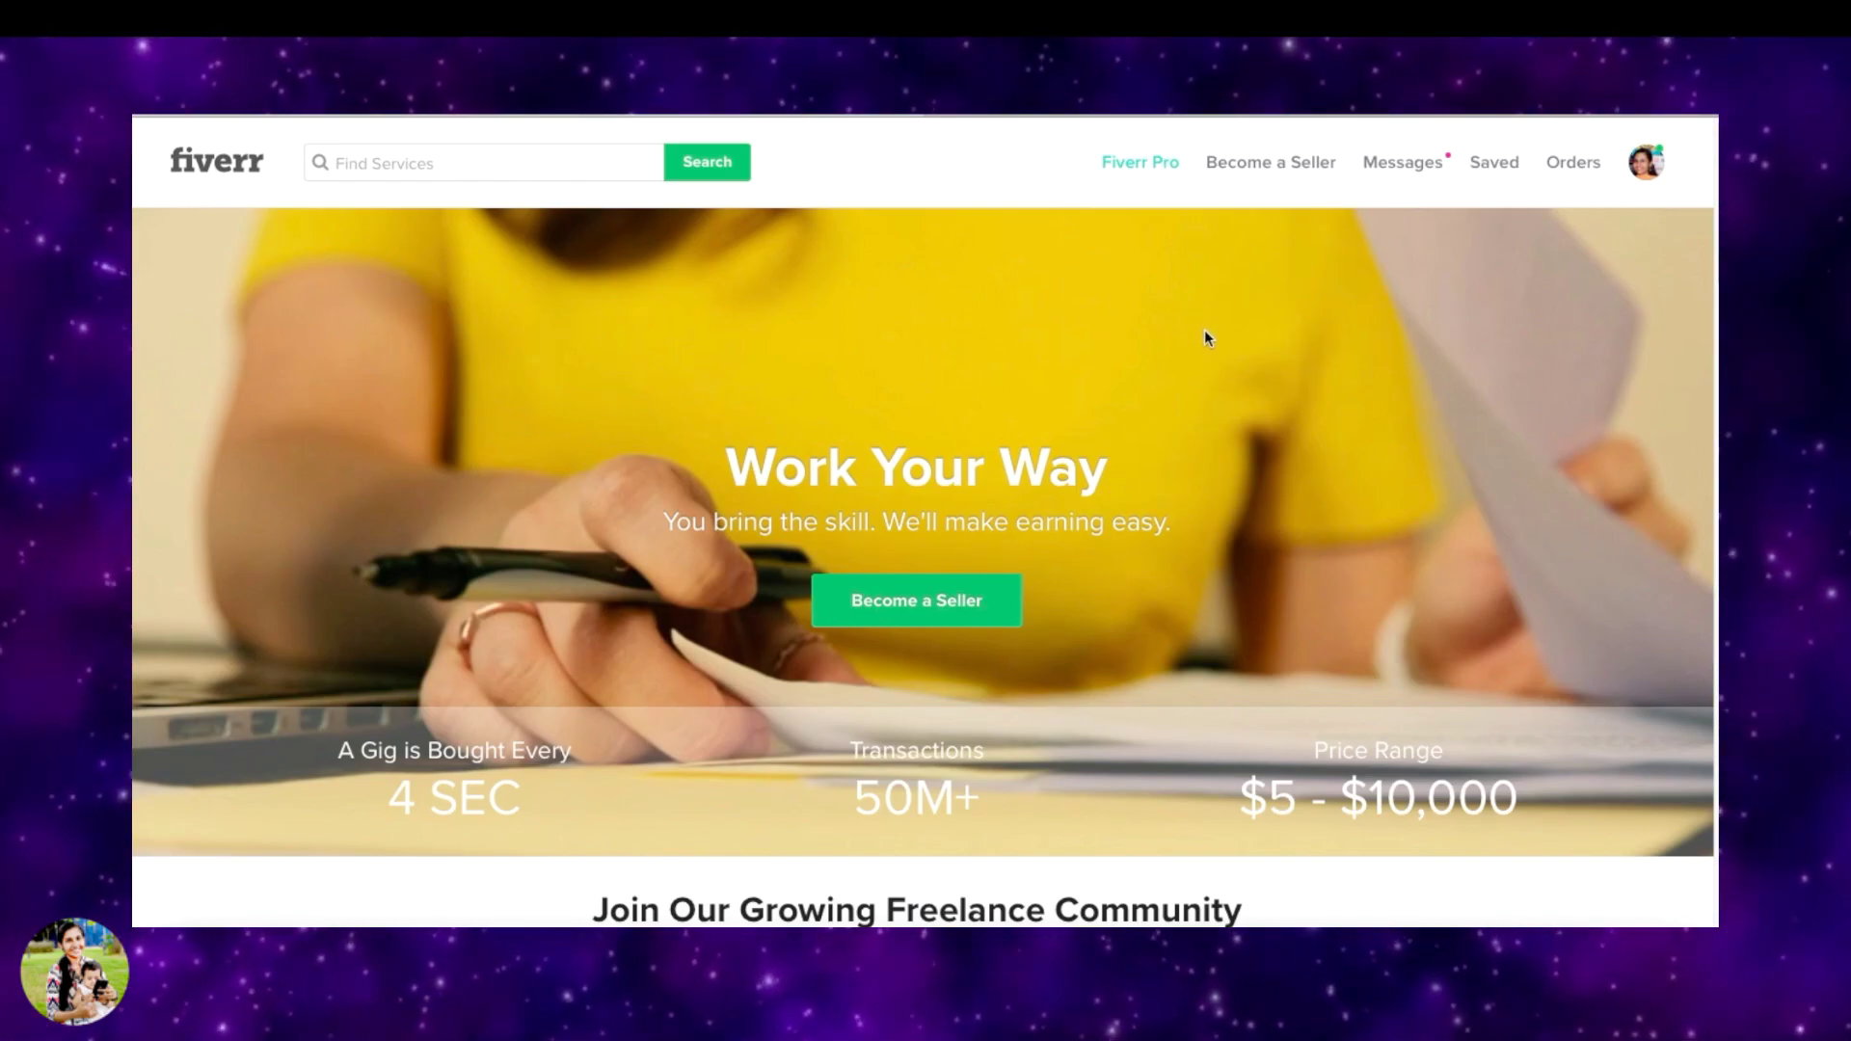
- Browse the Work Your Way page and start seller onboarding with Become a Seller
{"action": "scroll", "coordinate": [1205, 338], "scroll_direction": "down", "scroll_amount": 1}
{"action": "left_click_drag", "start_coordinate": [1711, 272], "coordinate": [1719, 847]}
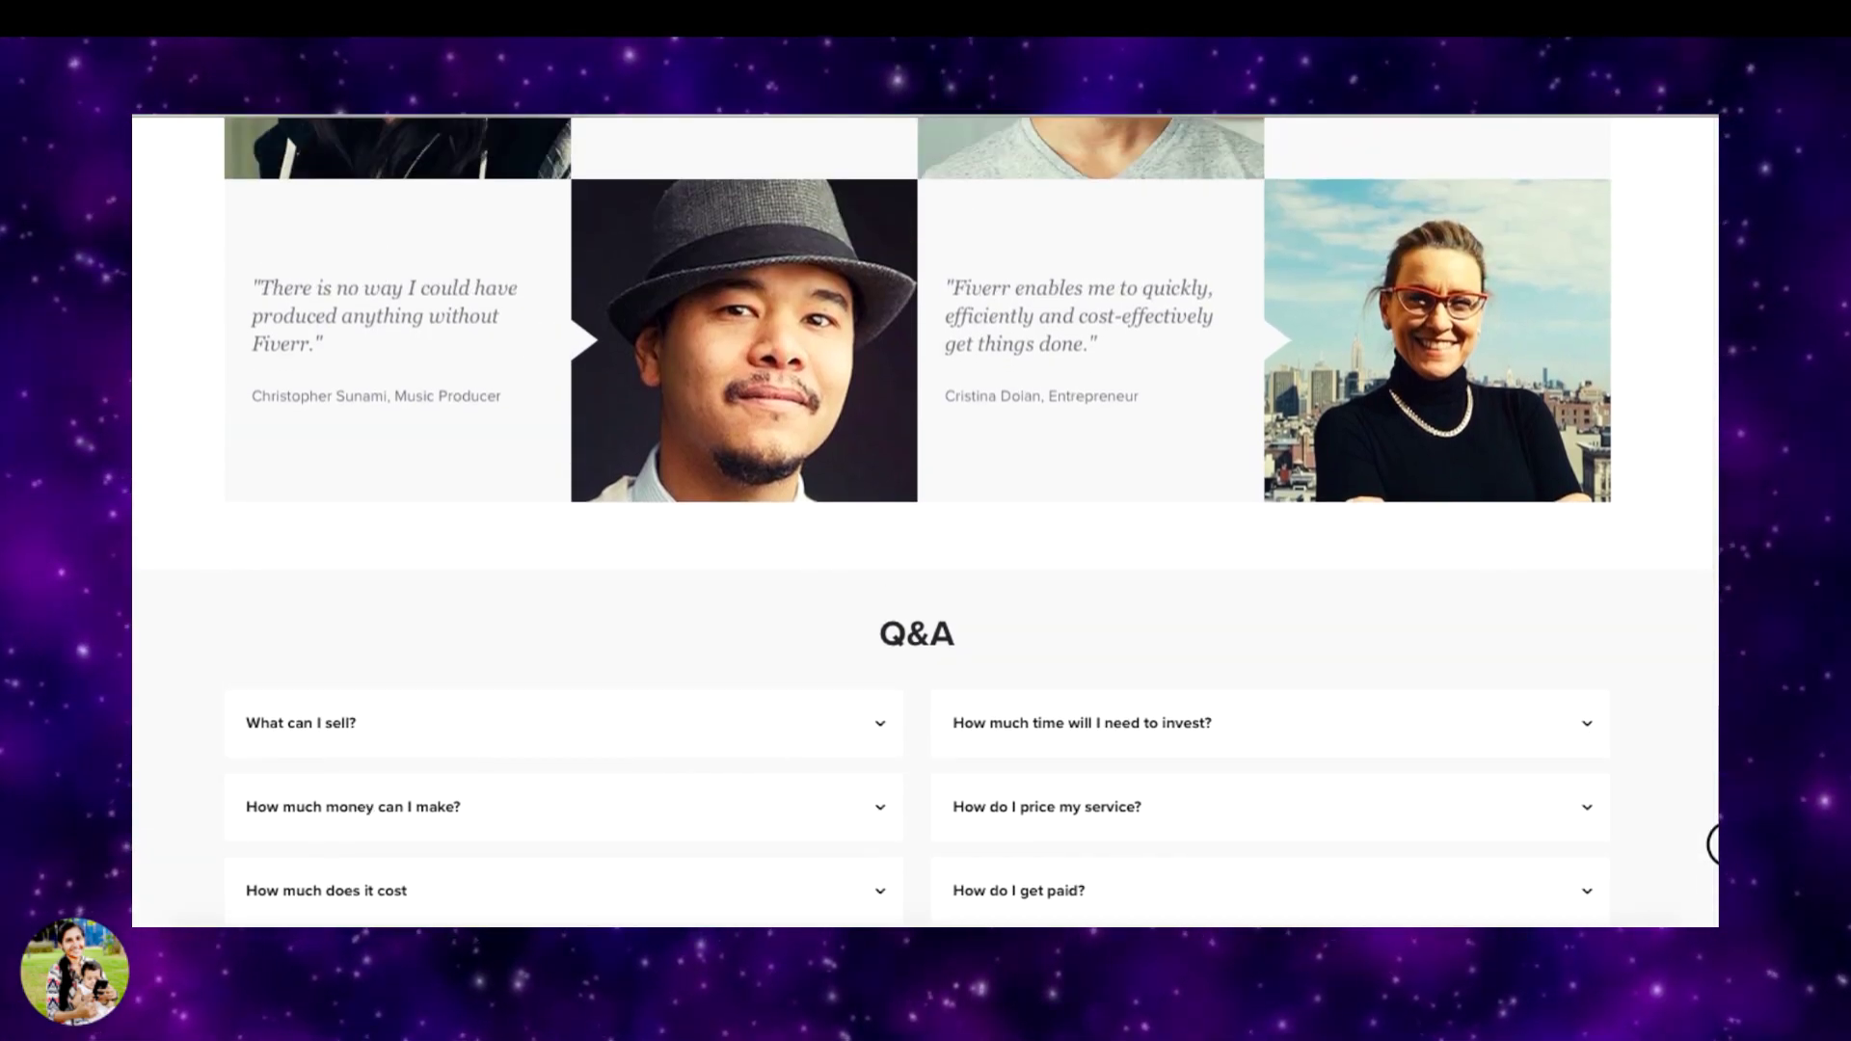
{"action": "scroll", "coordinate": [1535, 779], "scroll_direction": "up", "scroll_amount": 15}
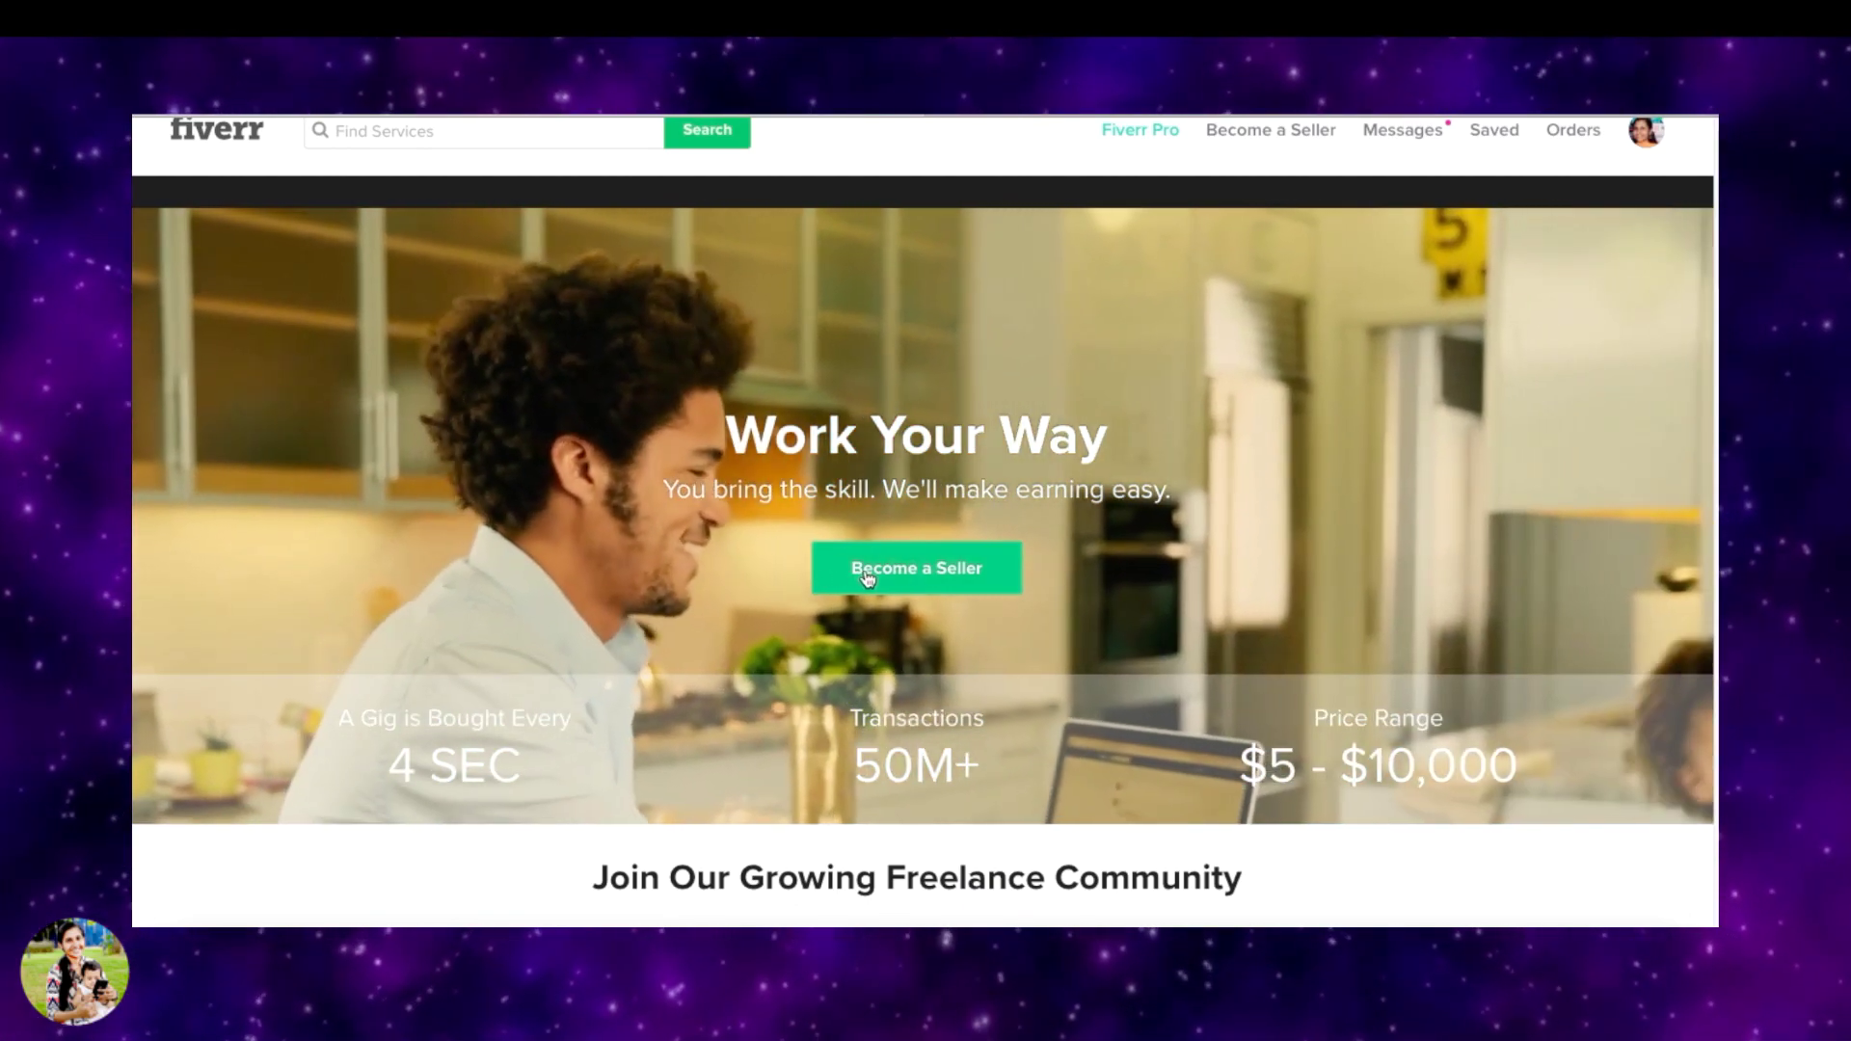
{"action": "left_click", "coordinate": [864, 571]}
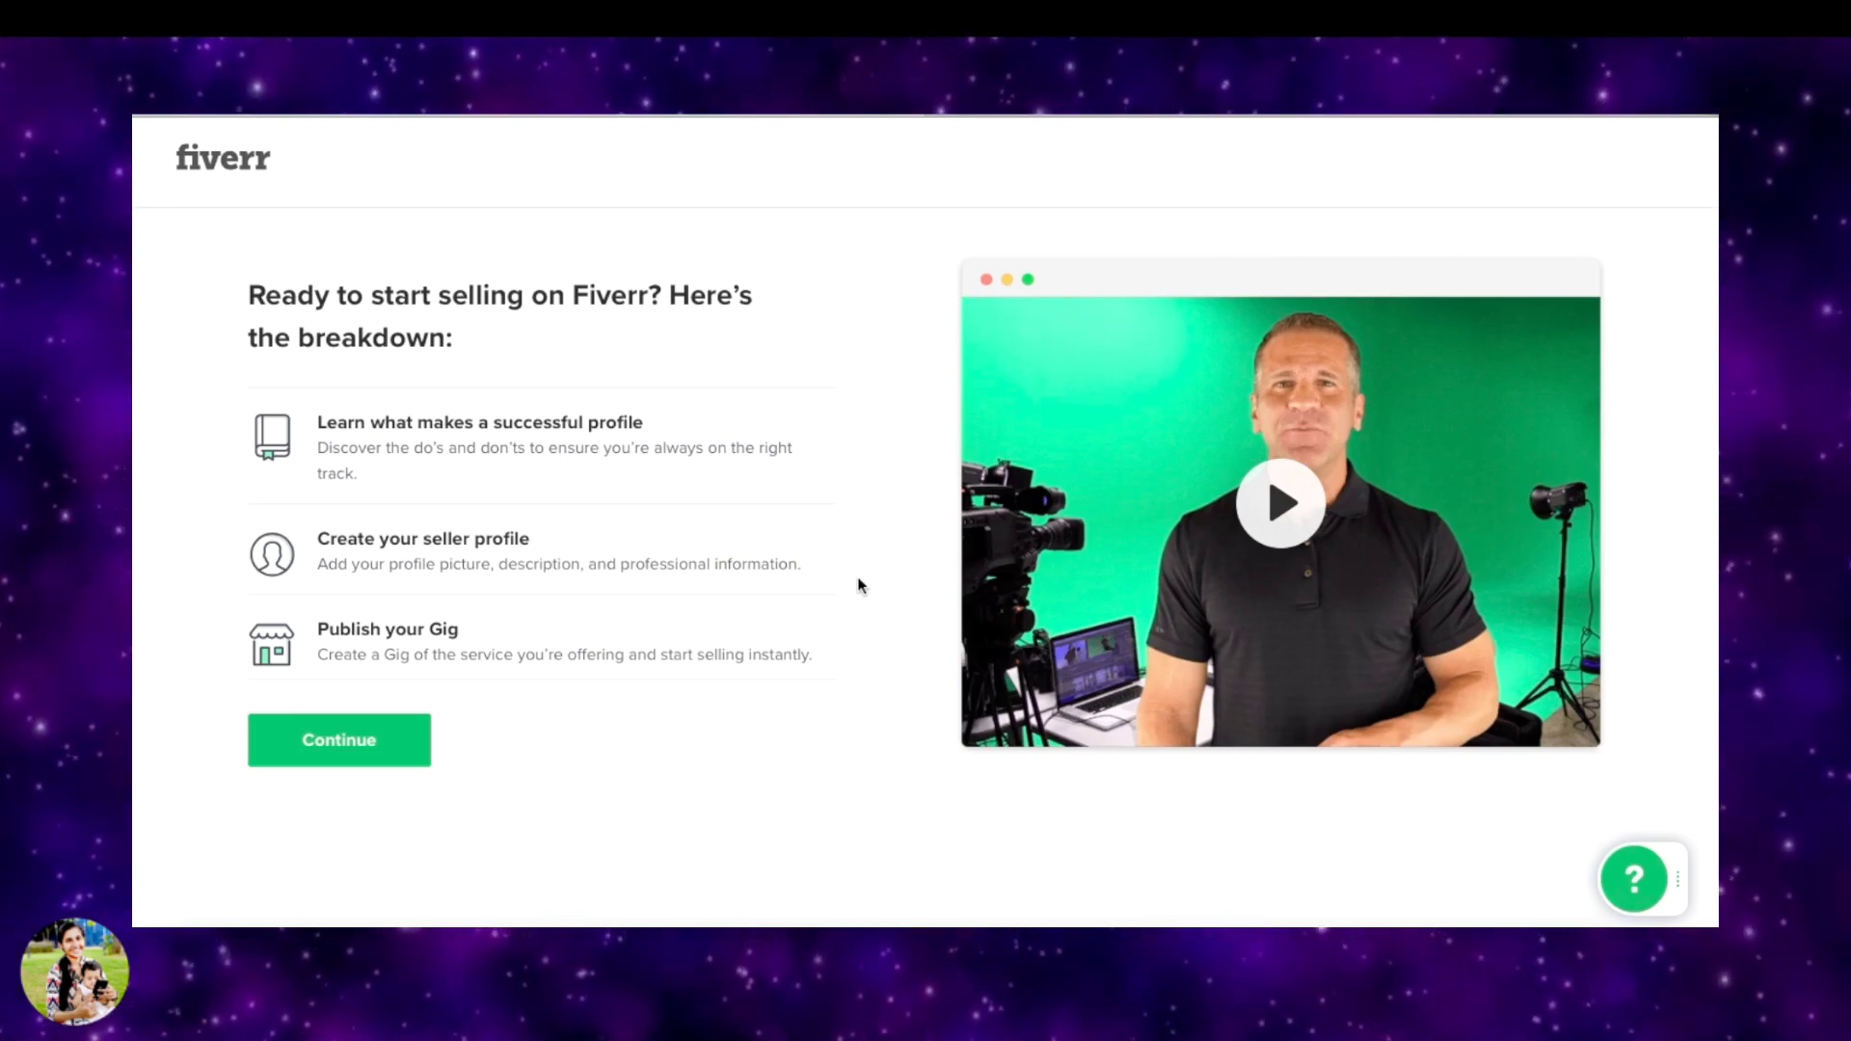
- Continue through the breakdown, successful-profile and steer-clear pages to Personal Info
{"action": "left_click", "coordinate": [382, 761]}
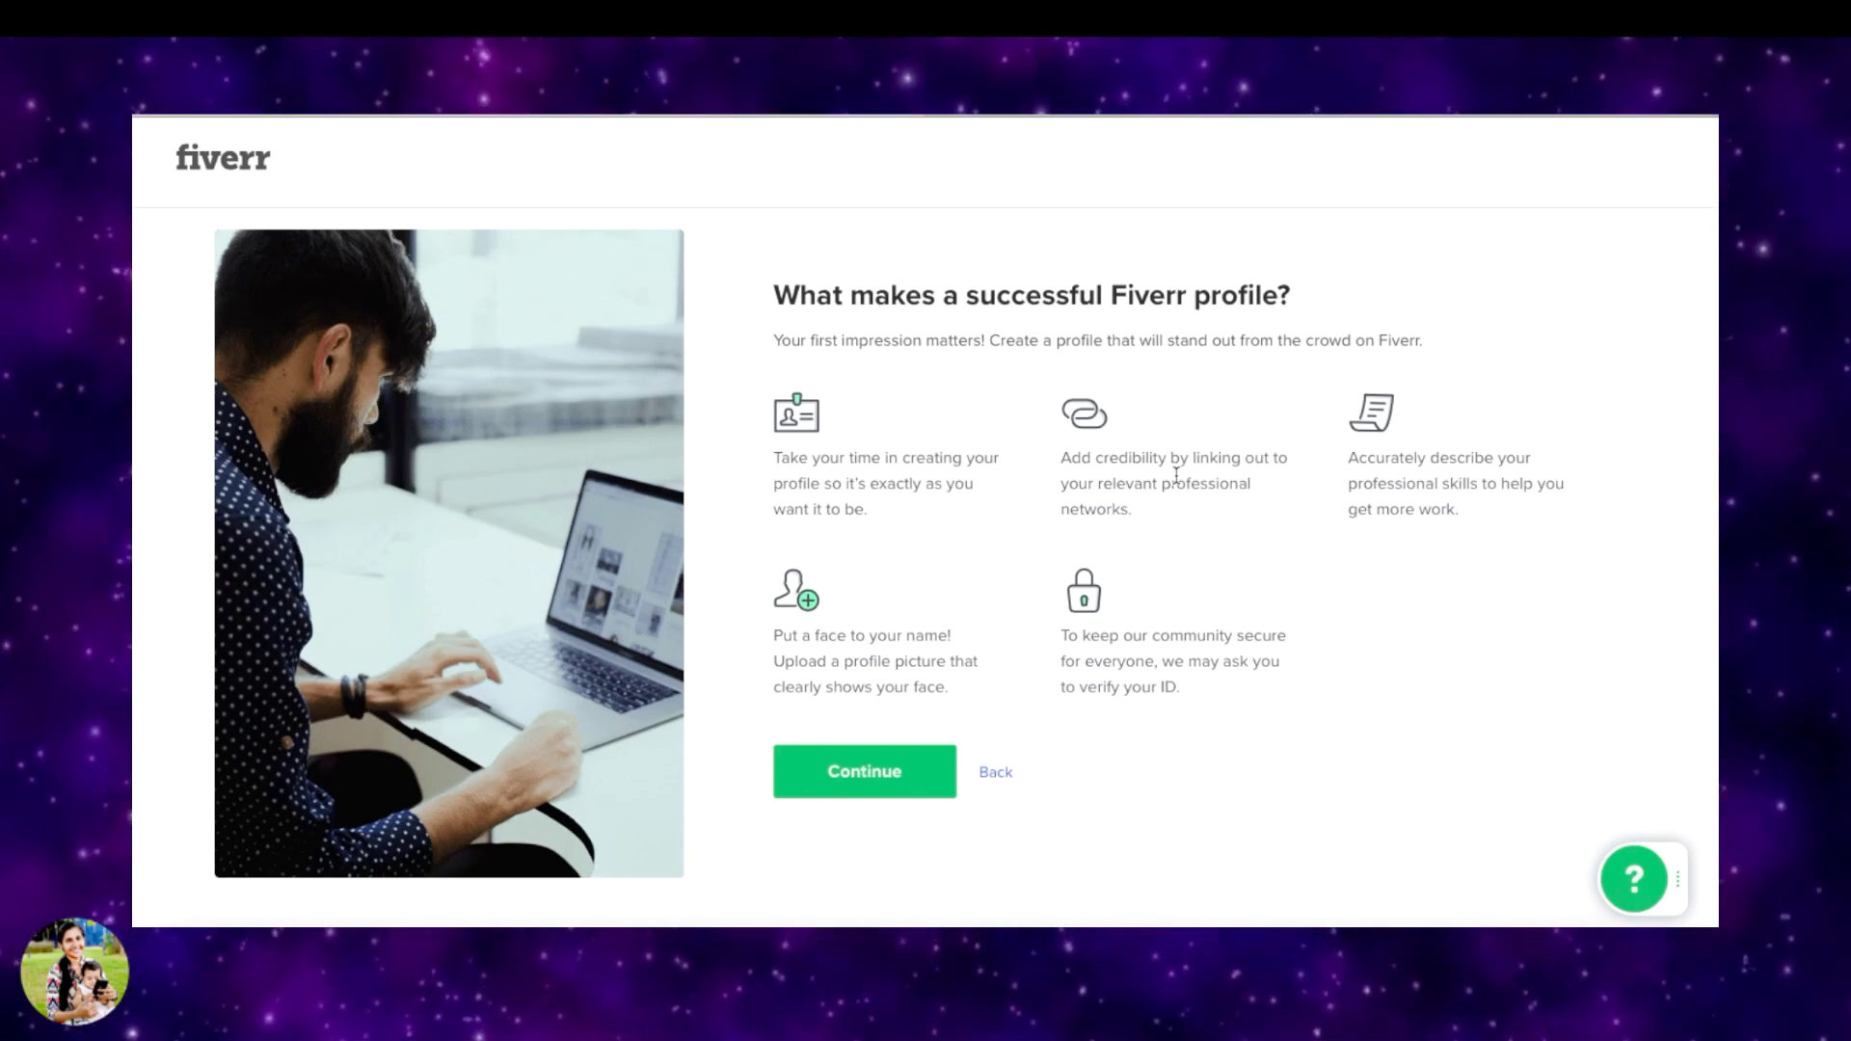
{"action": "left_click", "coordinate": [871, 781]}
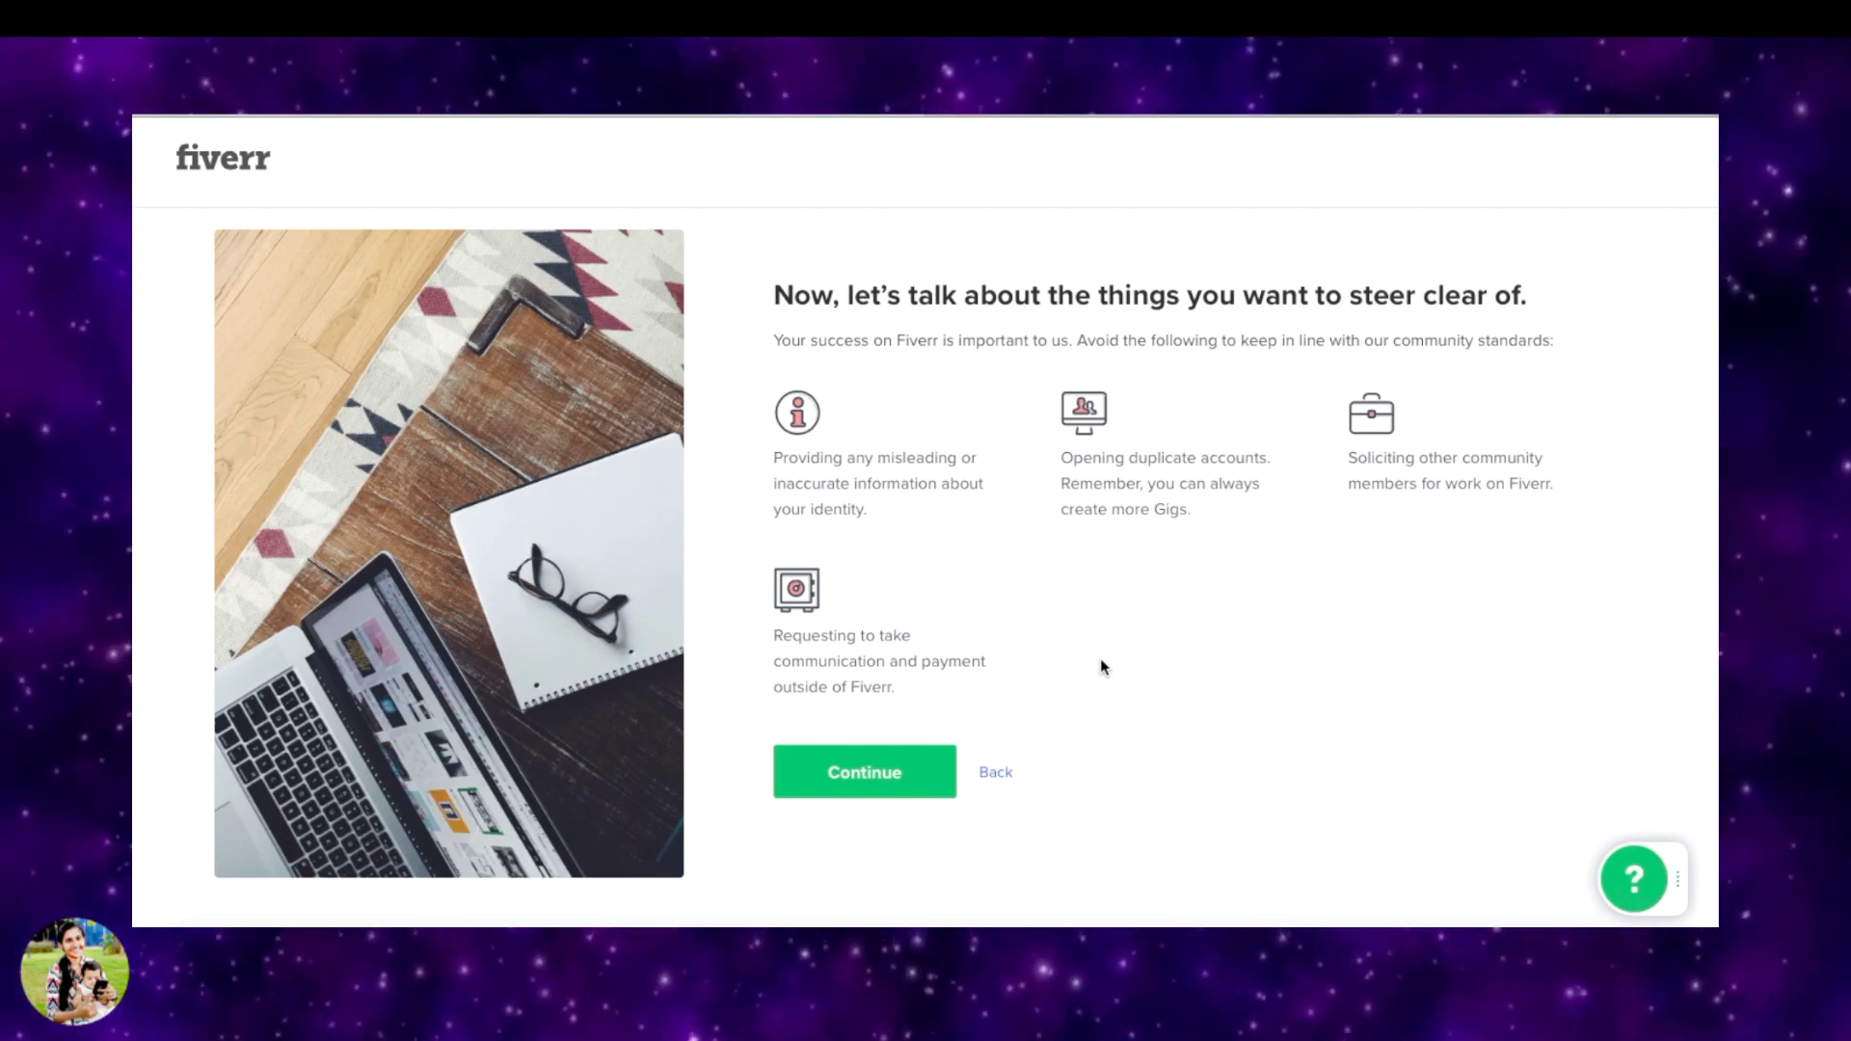
{"action": "left_click", "coordinate": [874, 772]}
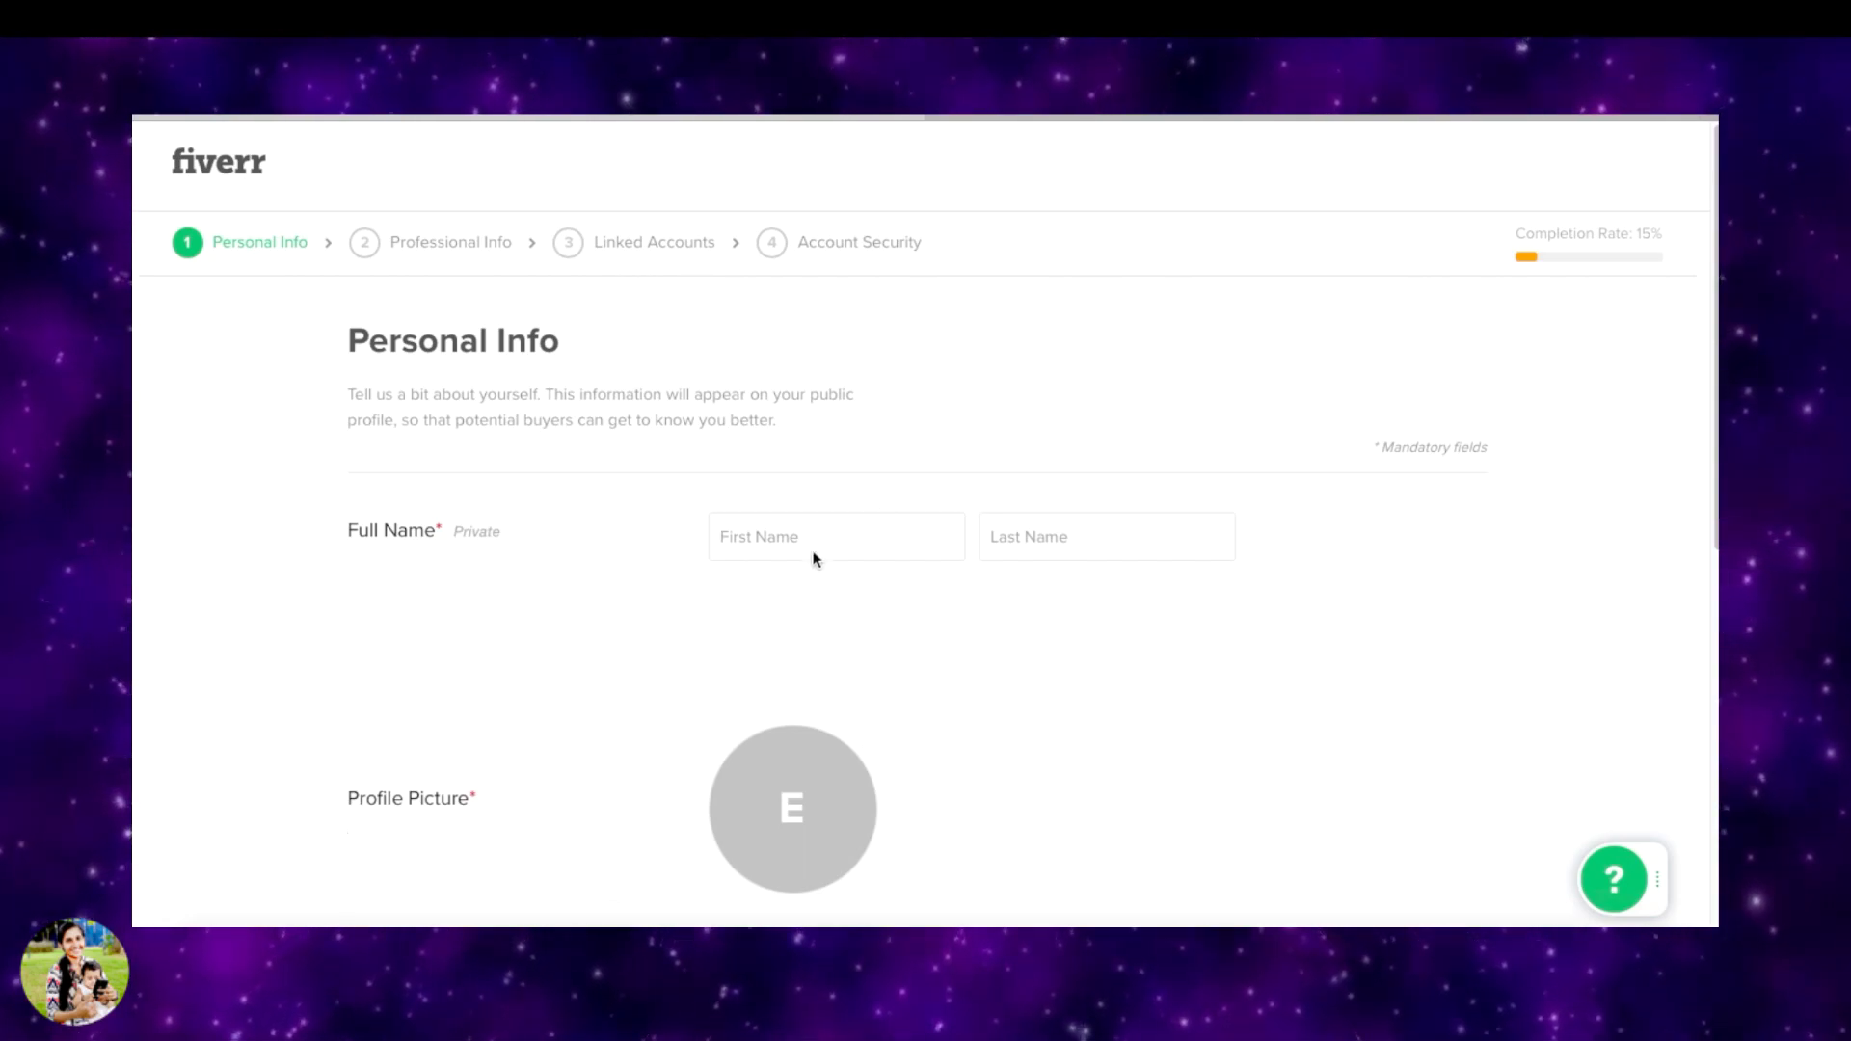
- Enter the seller's first and last name in the Personal Info form
{"action": "type", "text": "Neethu"}
{"action": "key", "text": "Tab"}
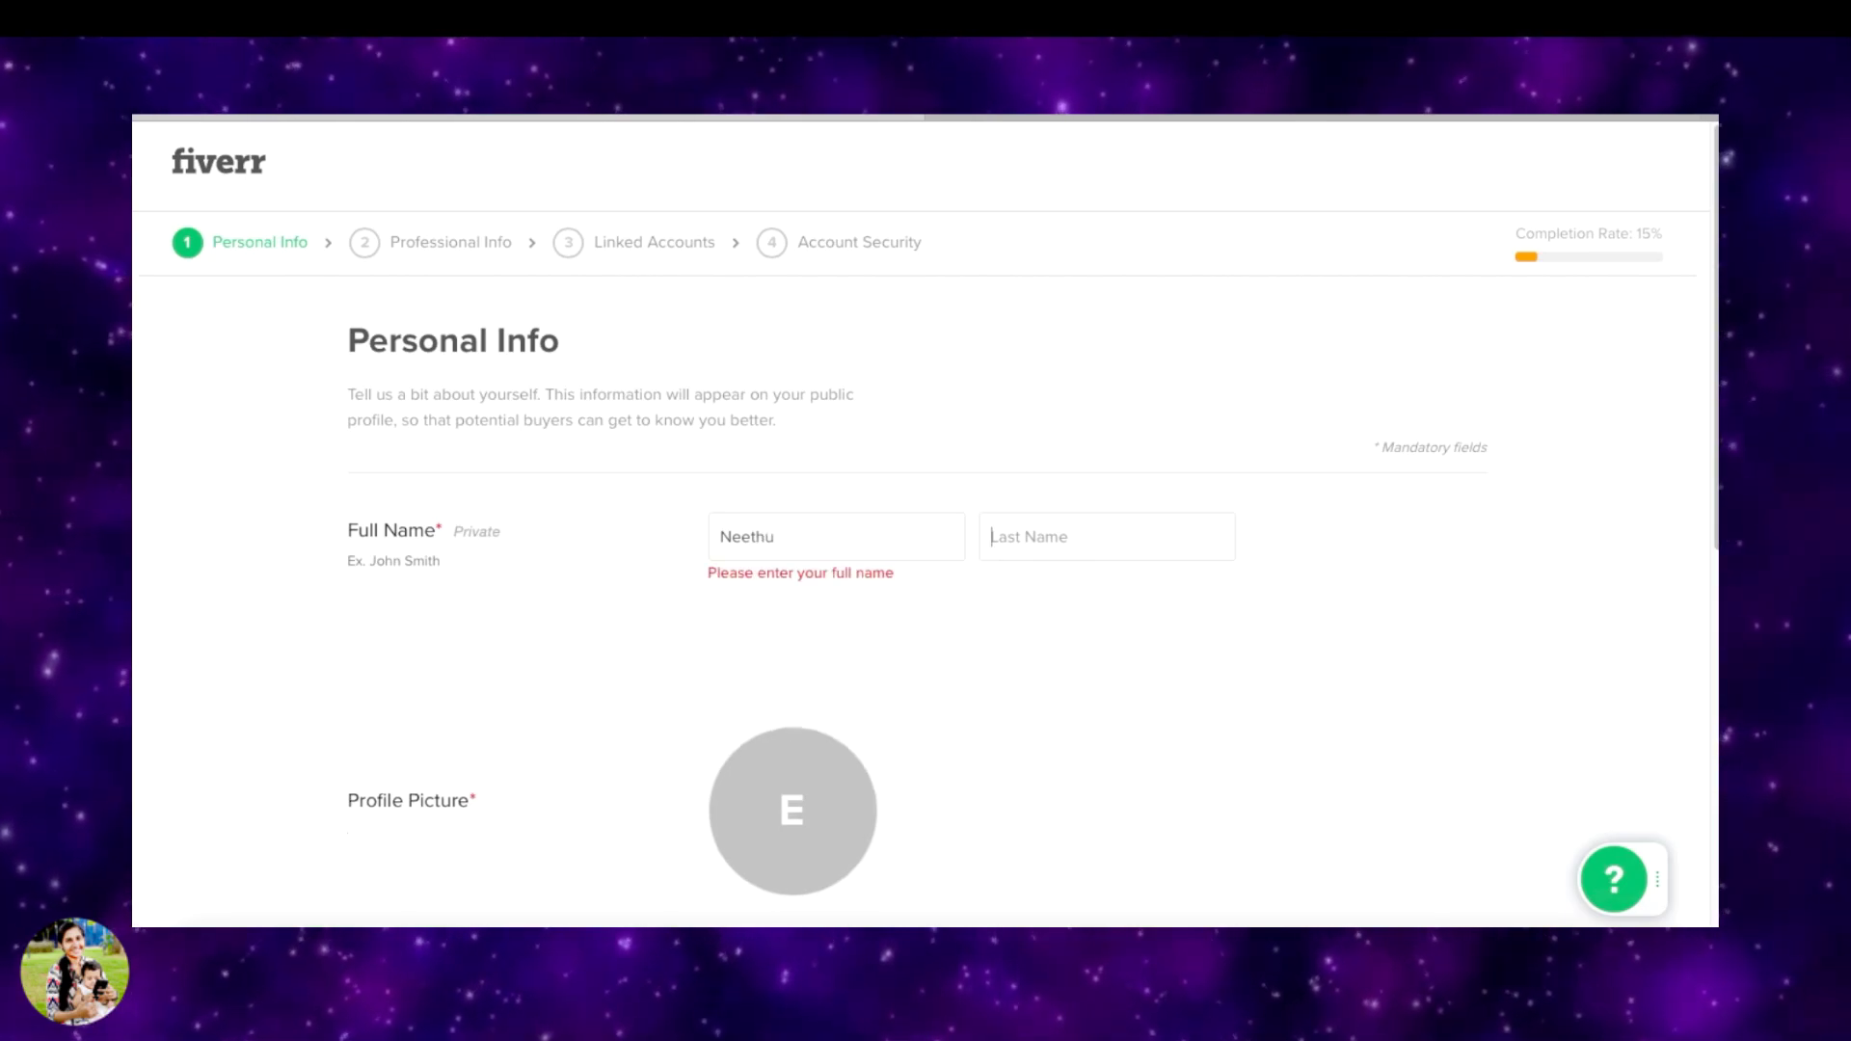
{"action": "type", "text": "V K"}
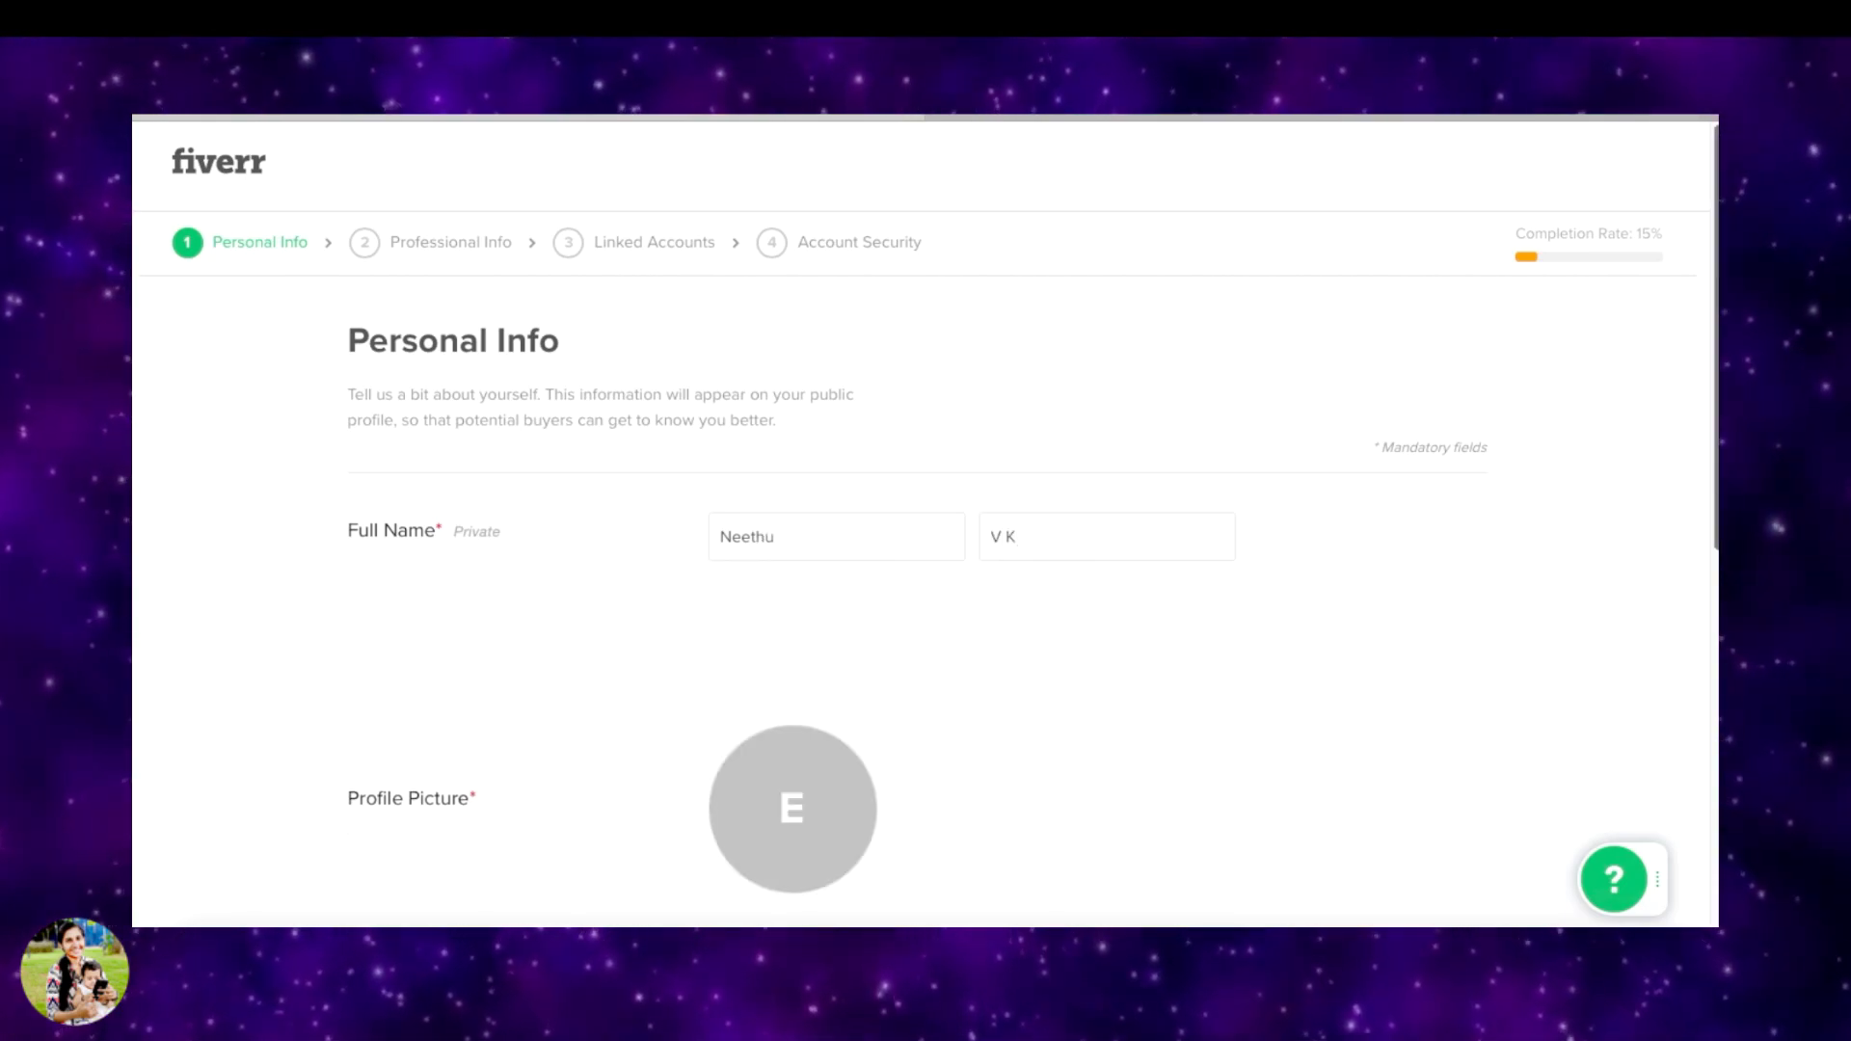
- Upload a profile picture, then move down through the description and language fields
{"action": "scroll", "coordinate": [1711, 543], "scroll_direction": "down", "scroll_amount": 1}
{"action": "scroll", "coordinate": [1711, 542], "scroll_direction": "down", "scroll_amount": 2}
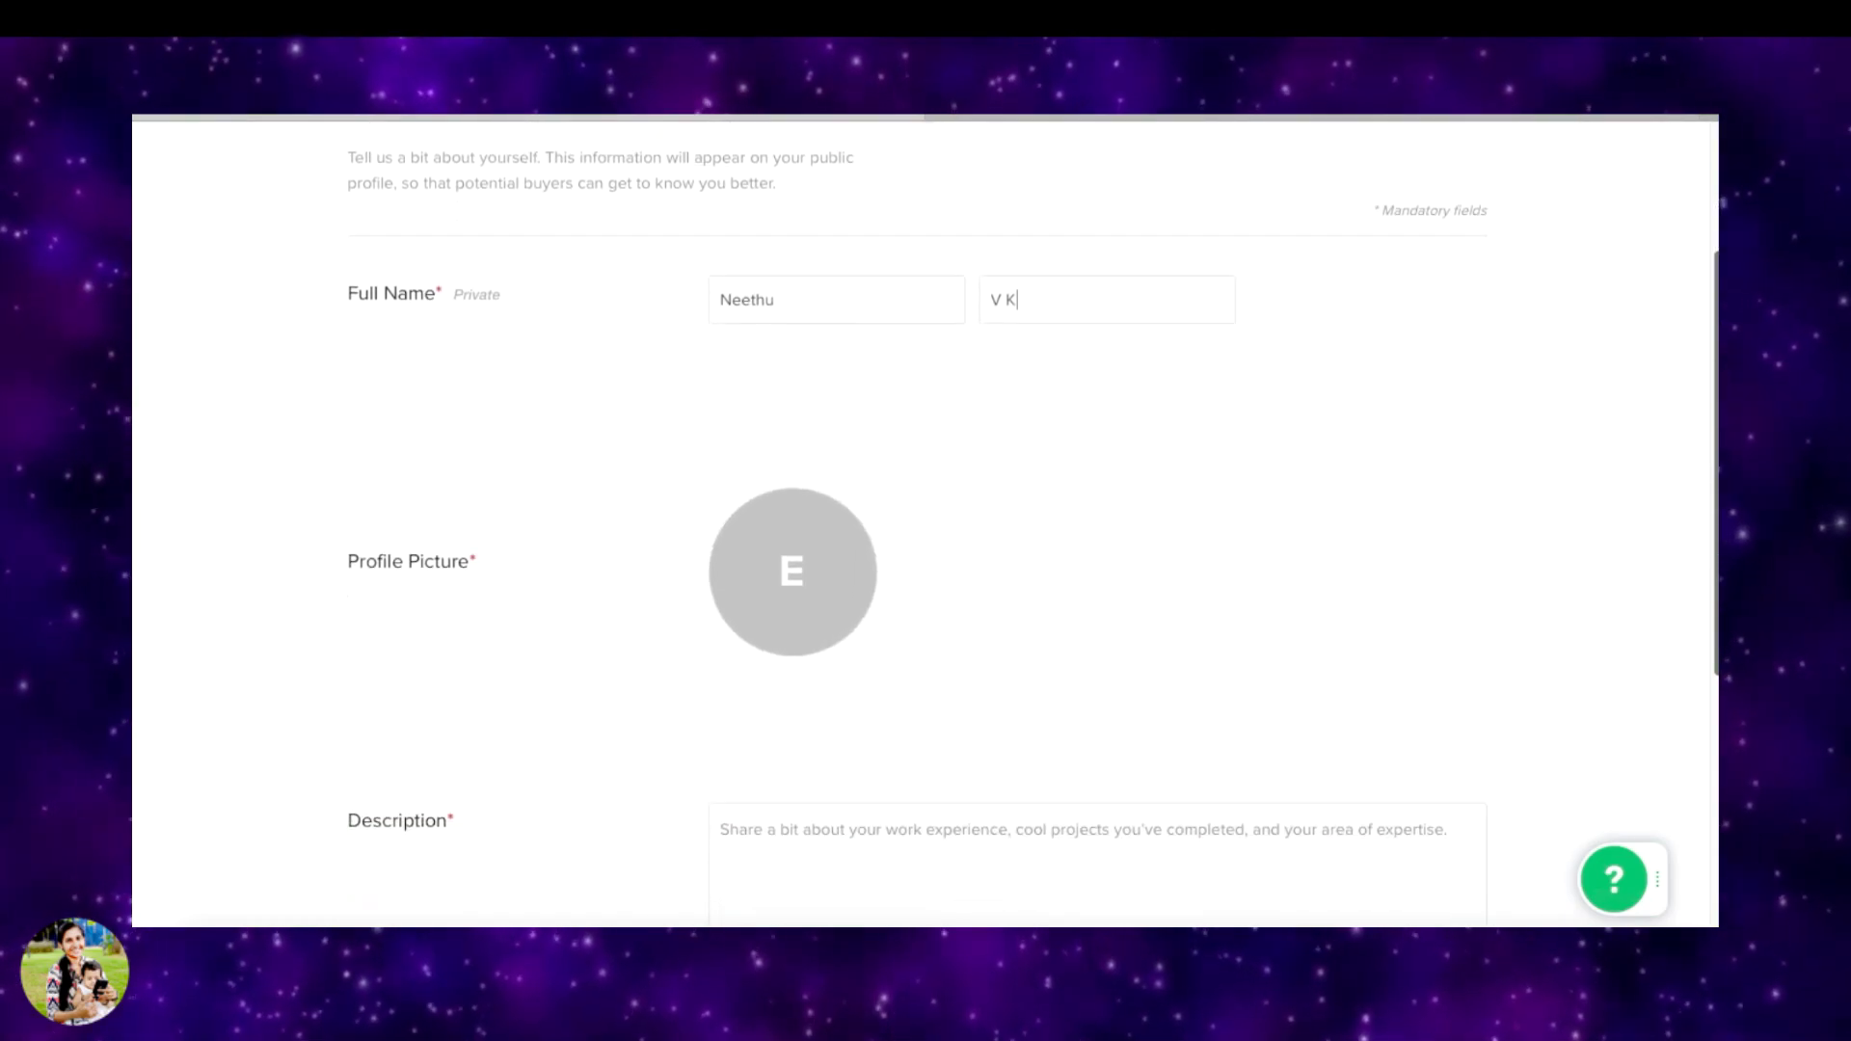
{"action": "left_click", "coordinate": [771, 582]}
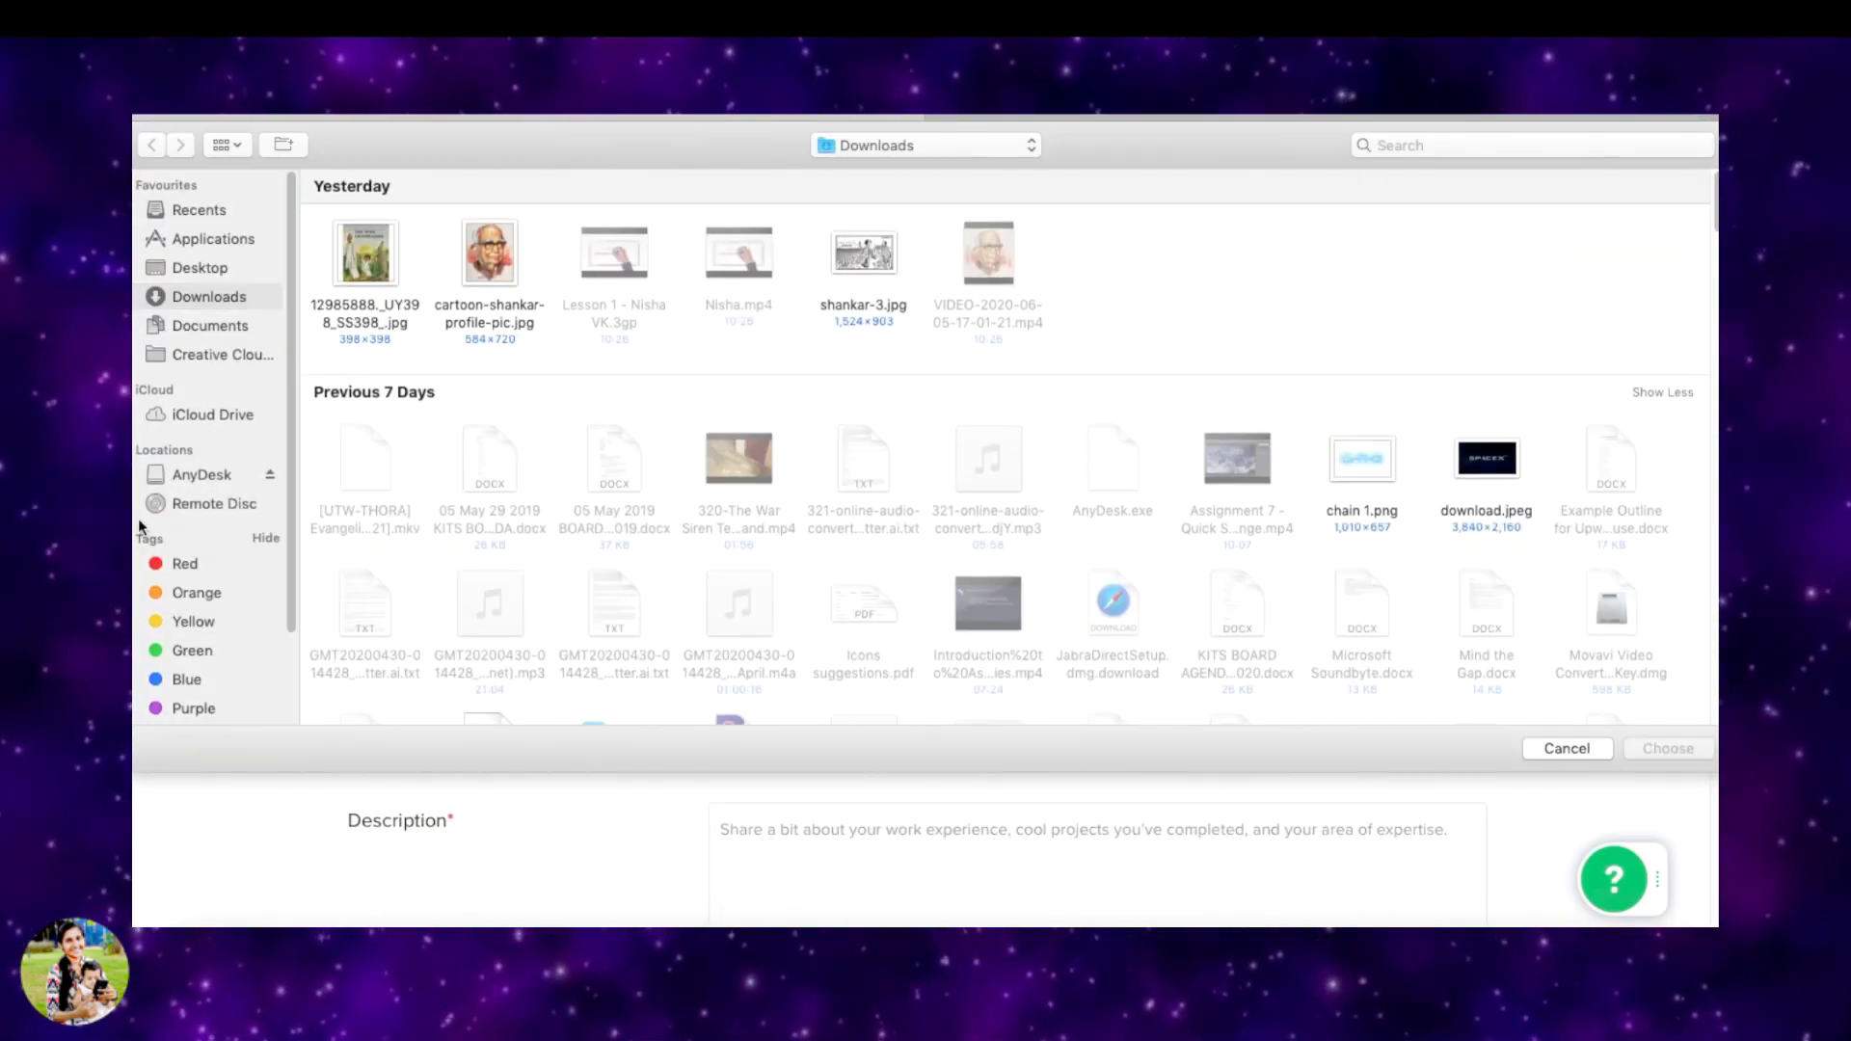
{"action": "left_click", "coordinate": [1671, 751]}
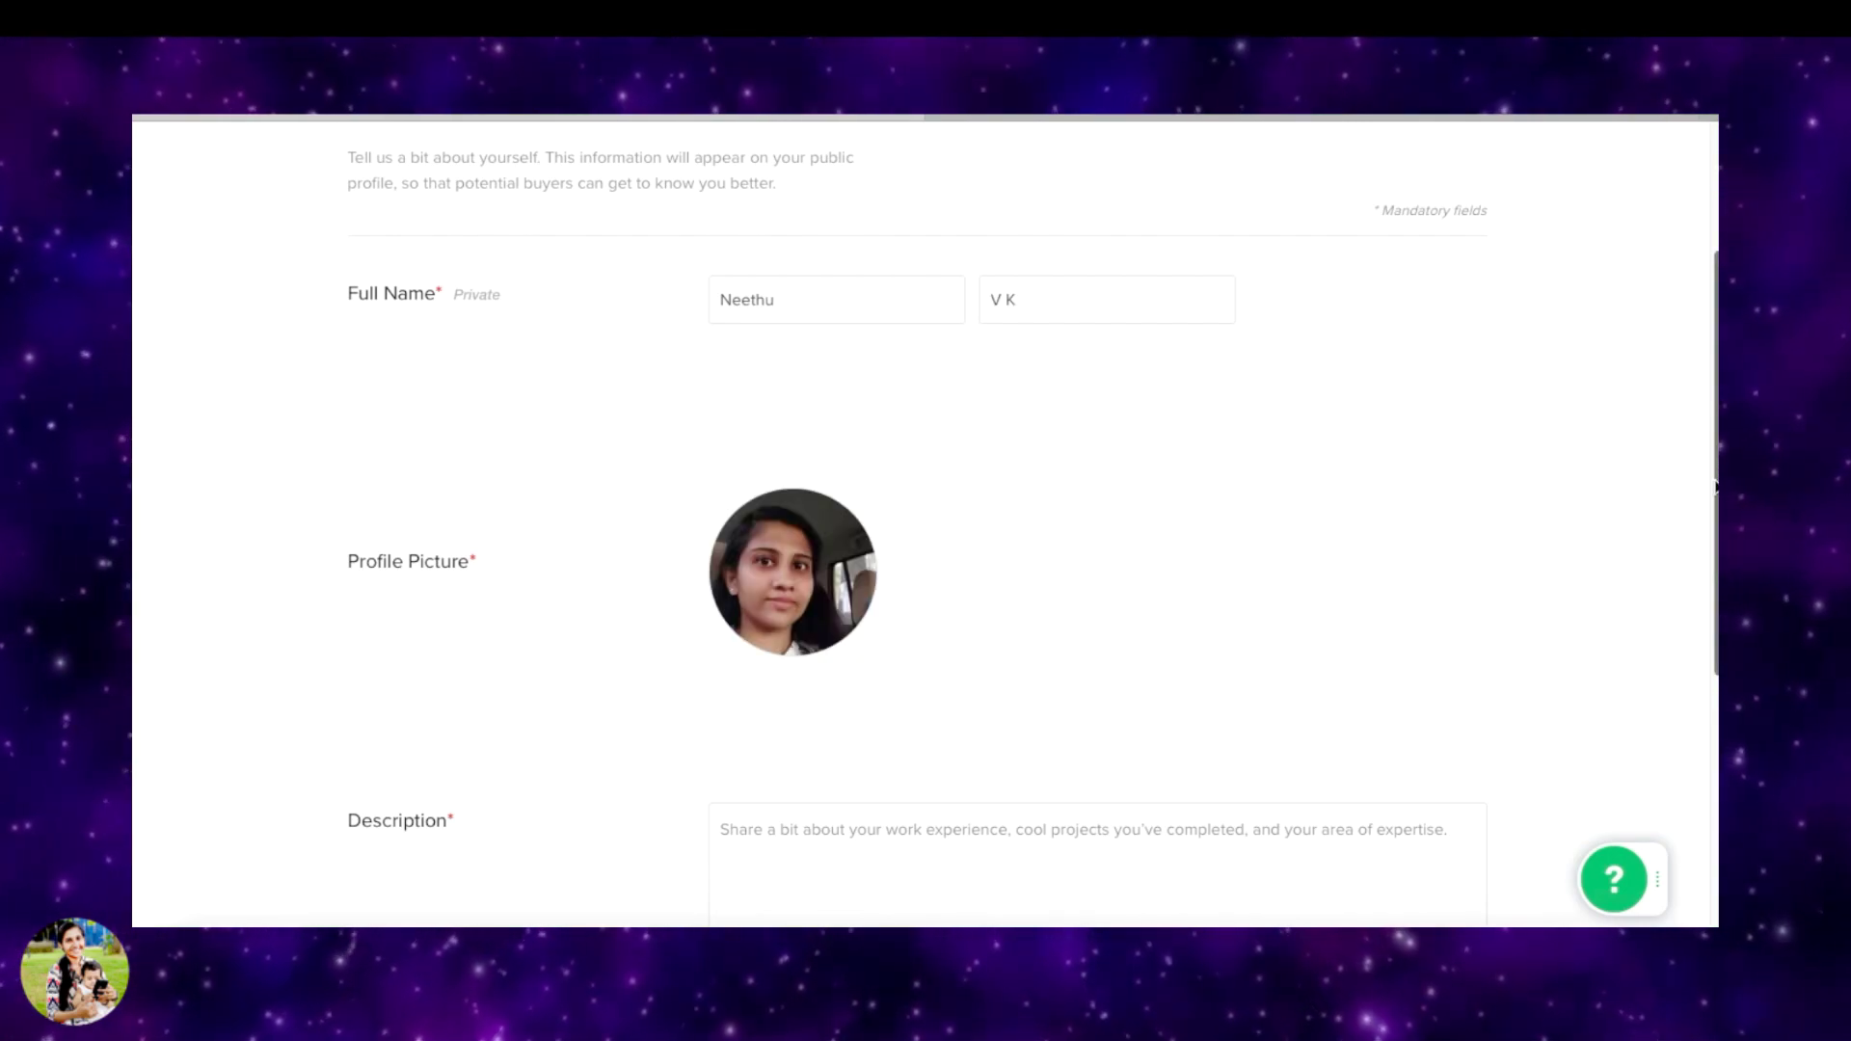
{"action": "scroll", "coordinate": [1709, 519], "scroll_direction": "down", "scroll_amount": 1}
{"action": "scroll", "coordinate": [1708, 520], "scroll_direction": "down", "scroll_amount": 2}
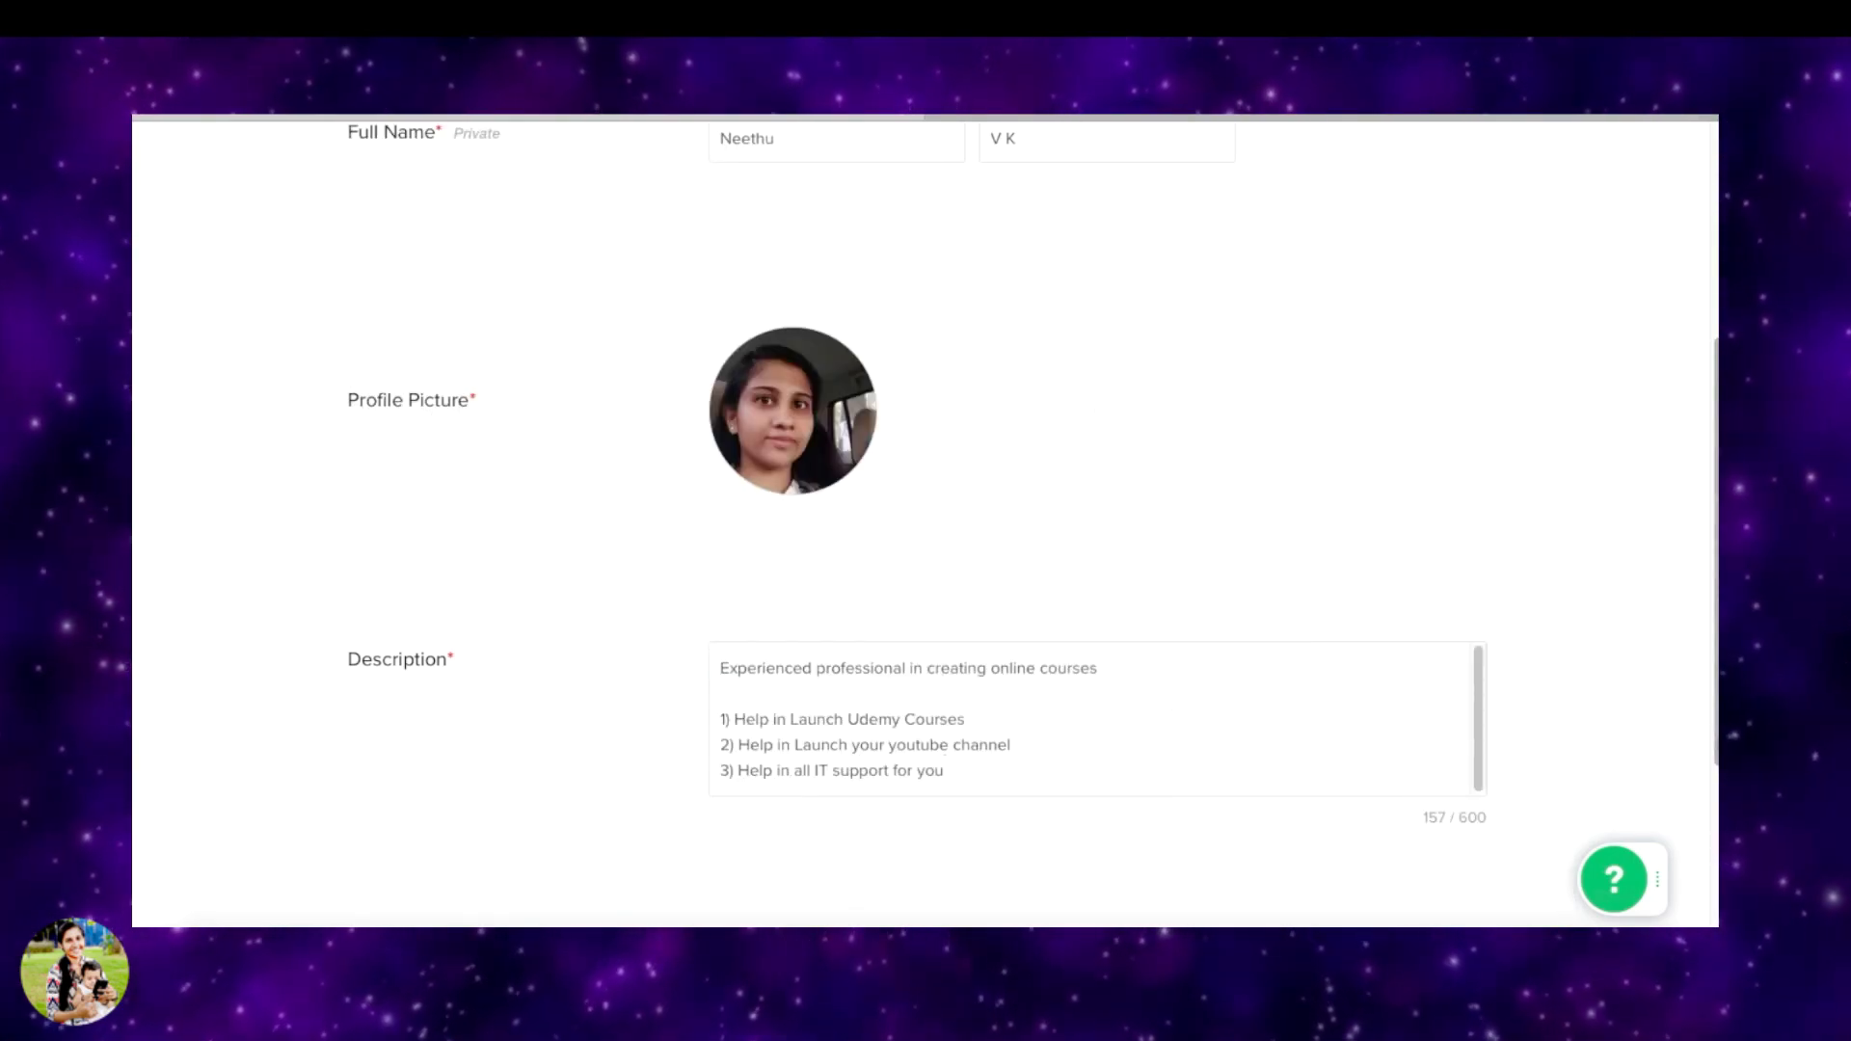
{"action": "scroll", "coordinate": [1710, 755], "scroll_direction": "down", "scroll_amount": 3}
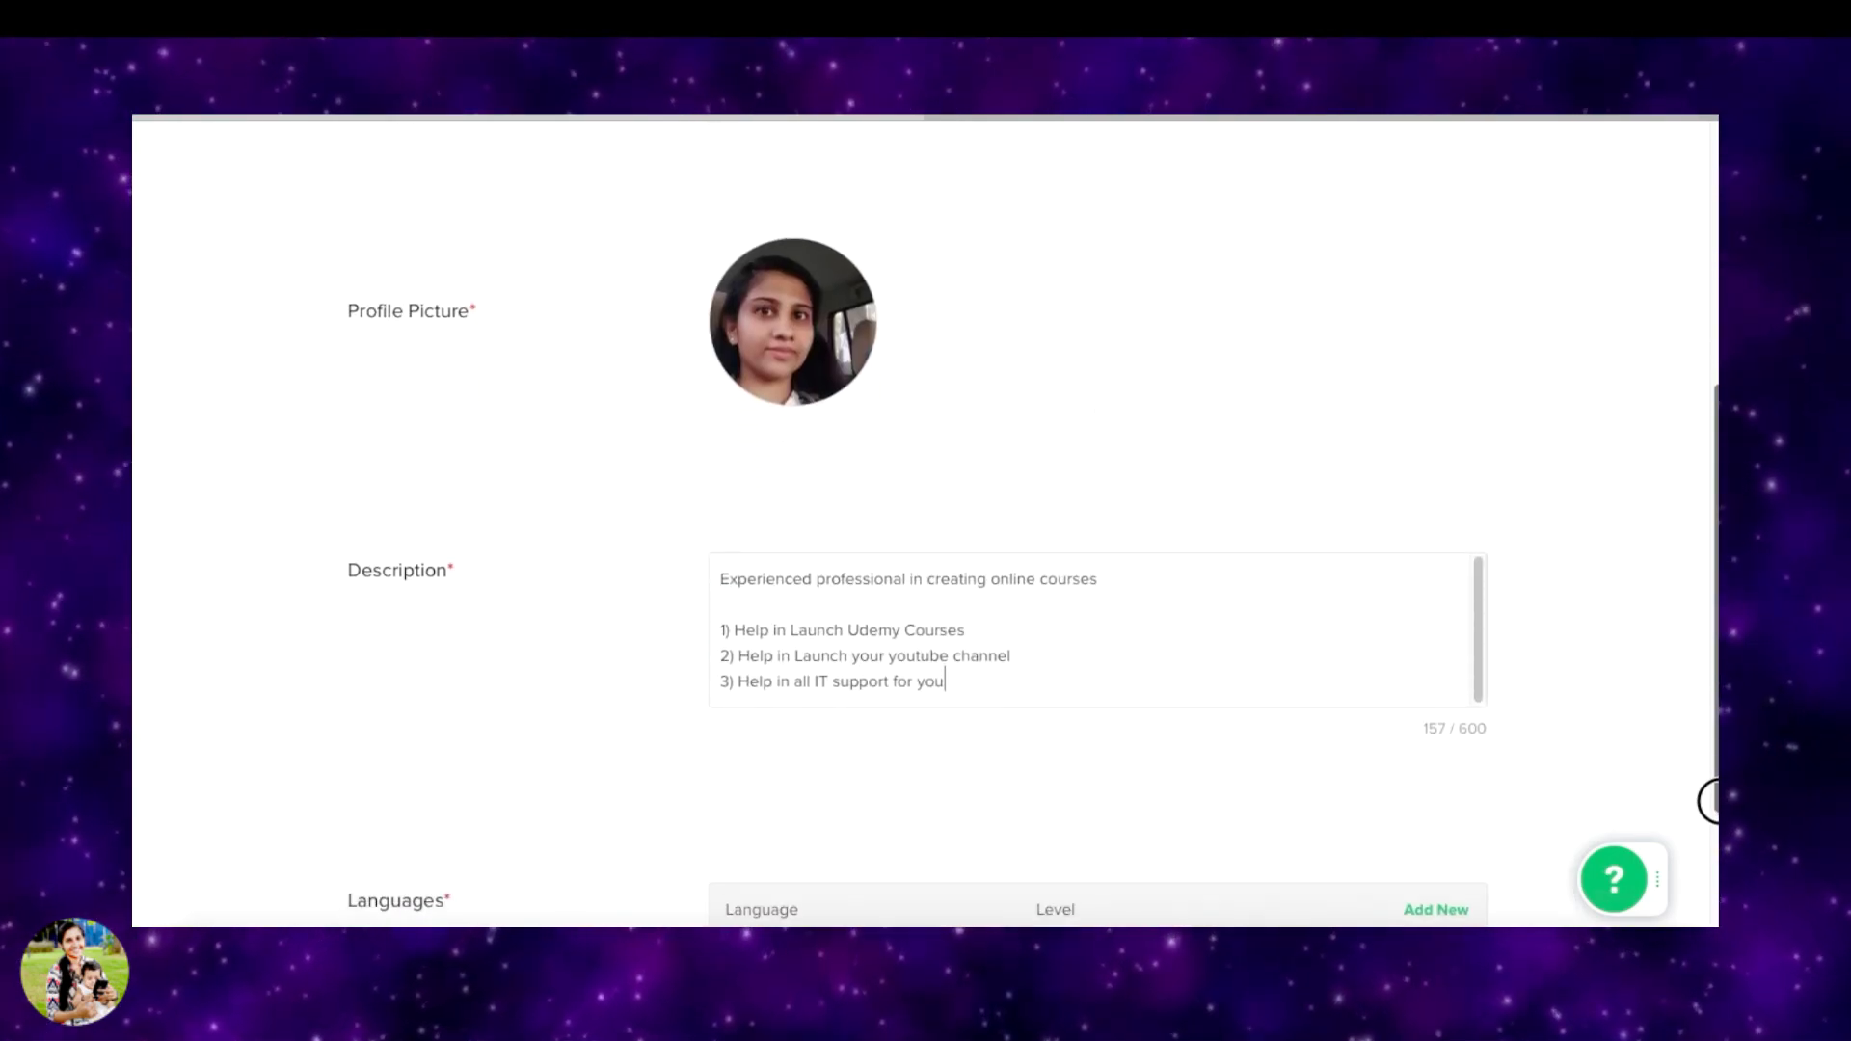
{"action": "scroll", "coordinate": [1710, 848], "scroll_direction": "down", "scroll_amount": 3}
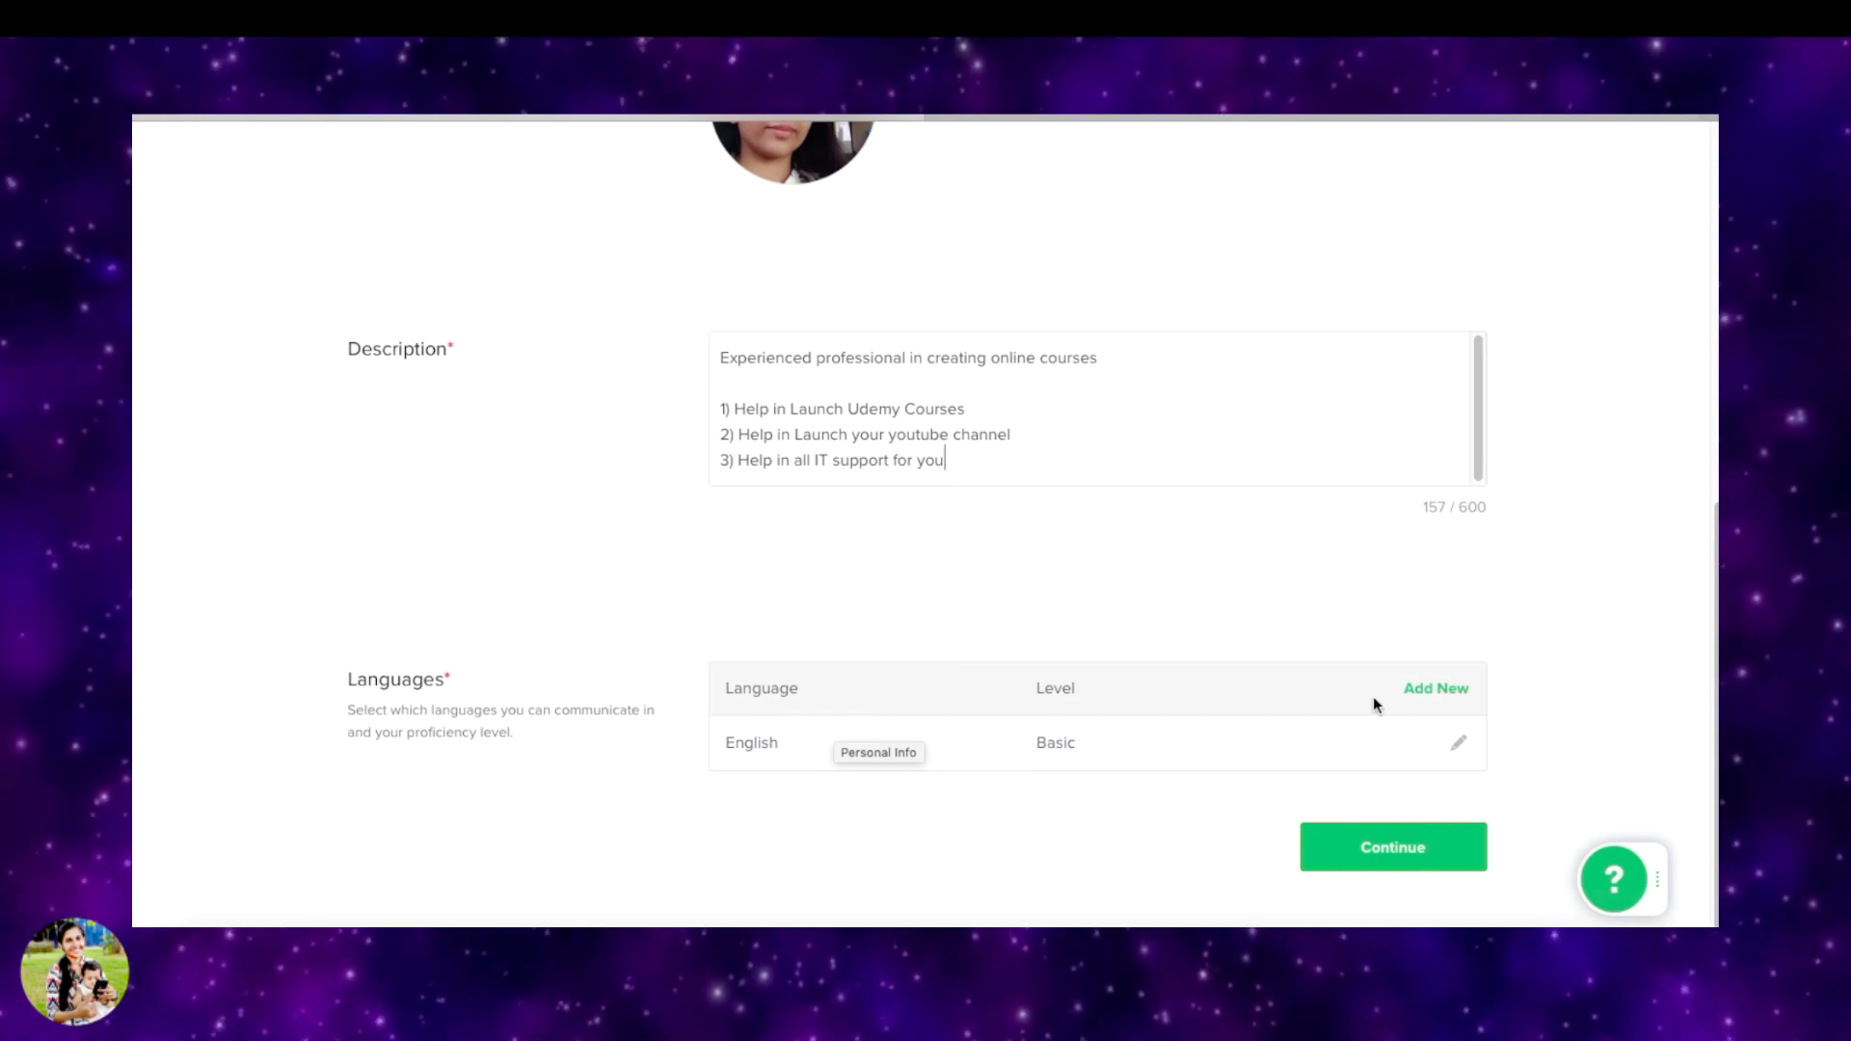
- Add Malayalam at Native/Bilingual proficiency and continue to Professional Info
{"action": "left_click", "coordinate": [1430, 691]}
{"action": "left_click", "coordinate": [891, 707]}
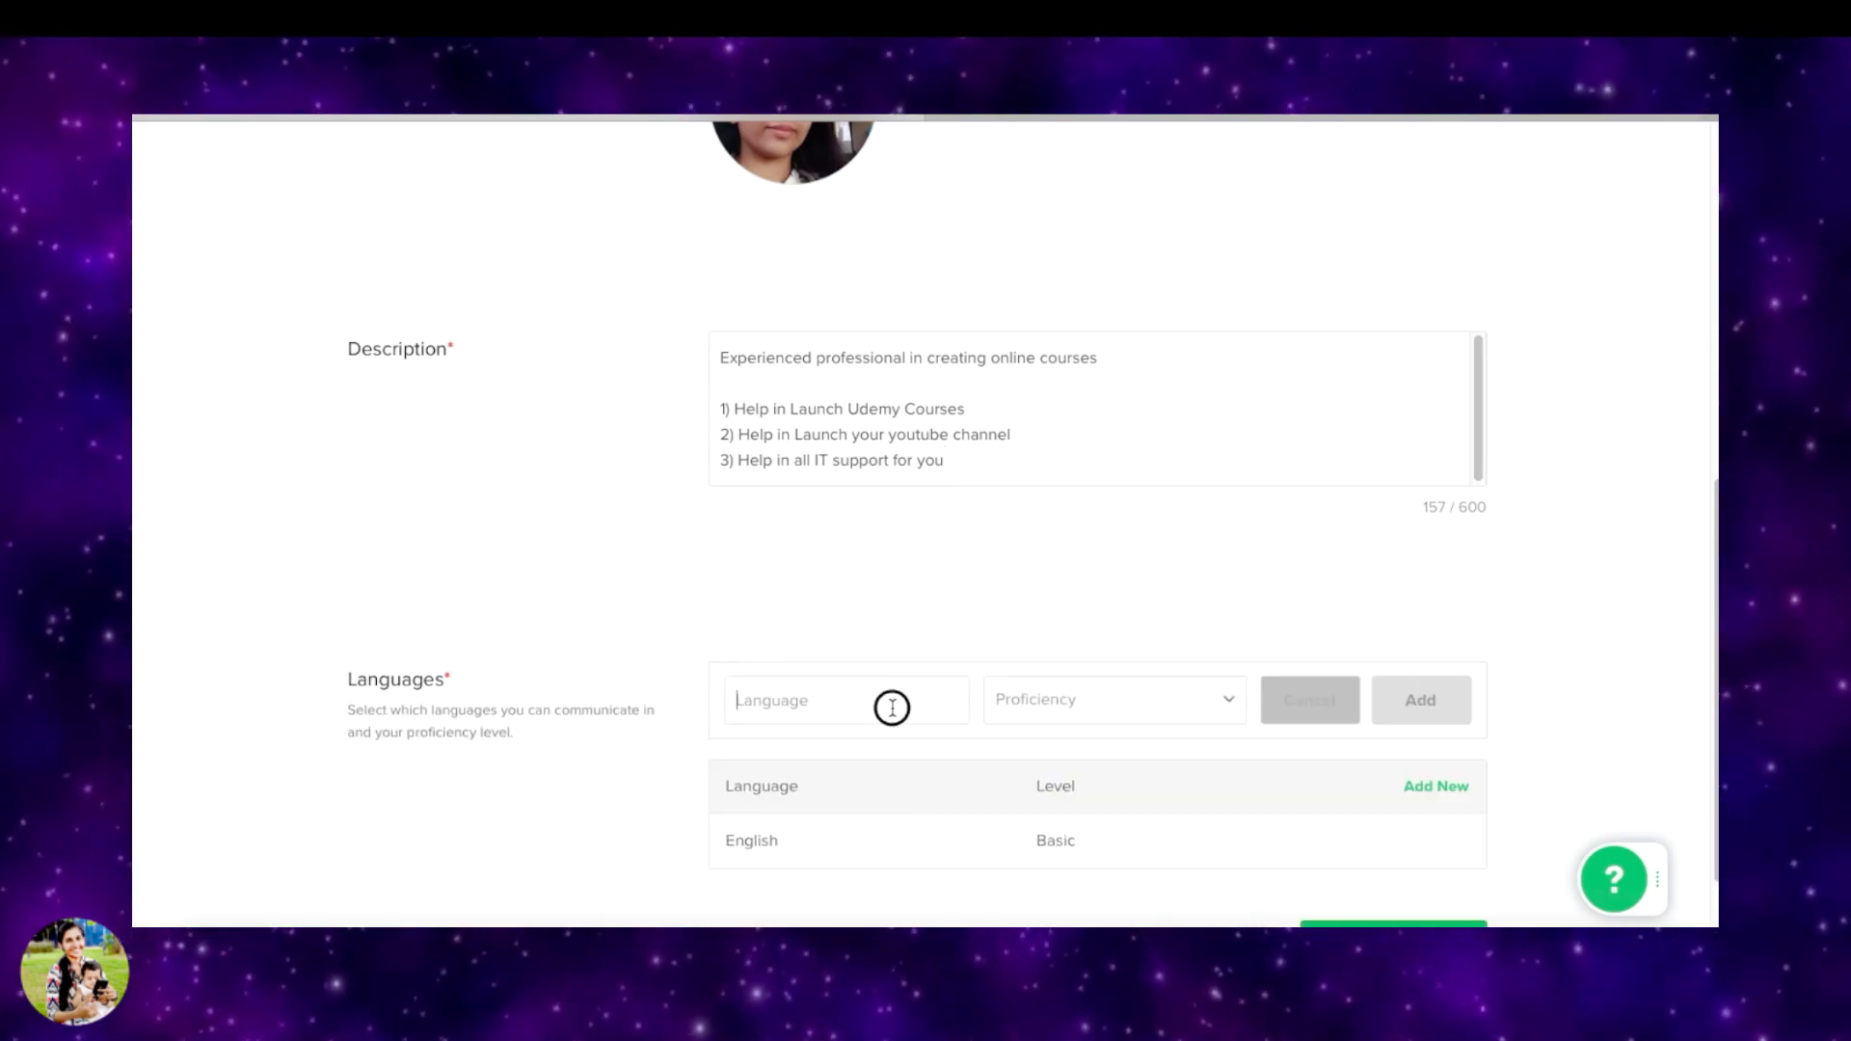
{"action": "type", "text": "M"}
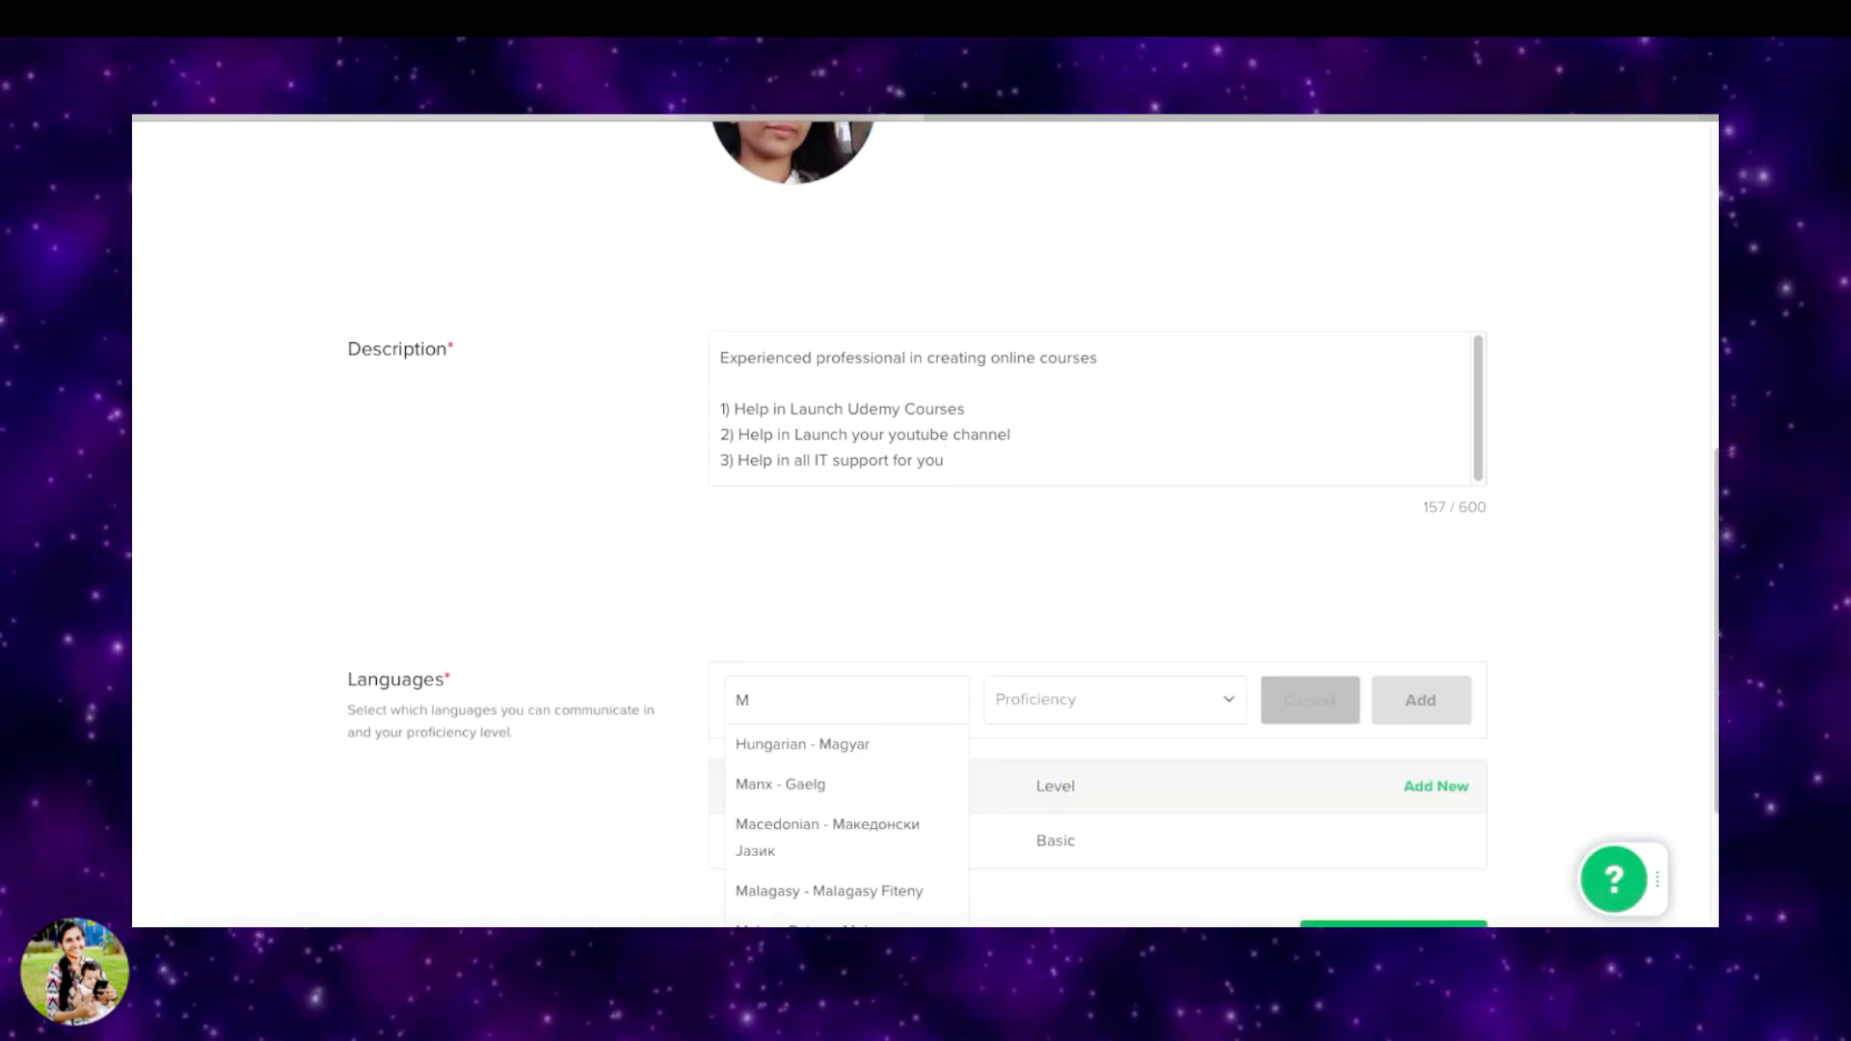
{"action": "type", "text": "alayalam - മലയാളം"}
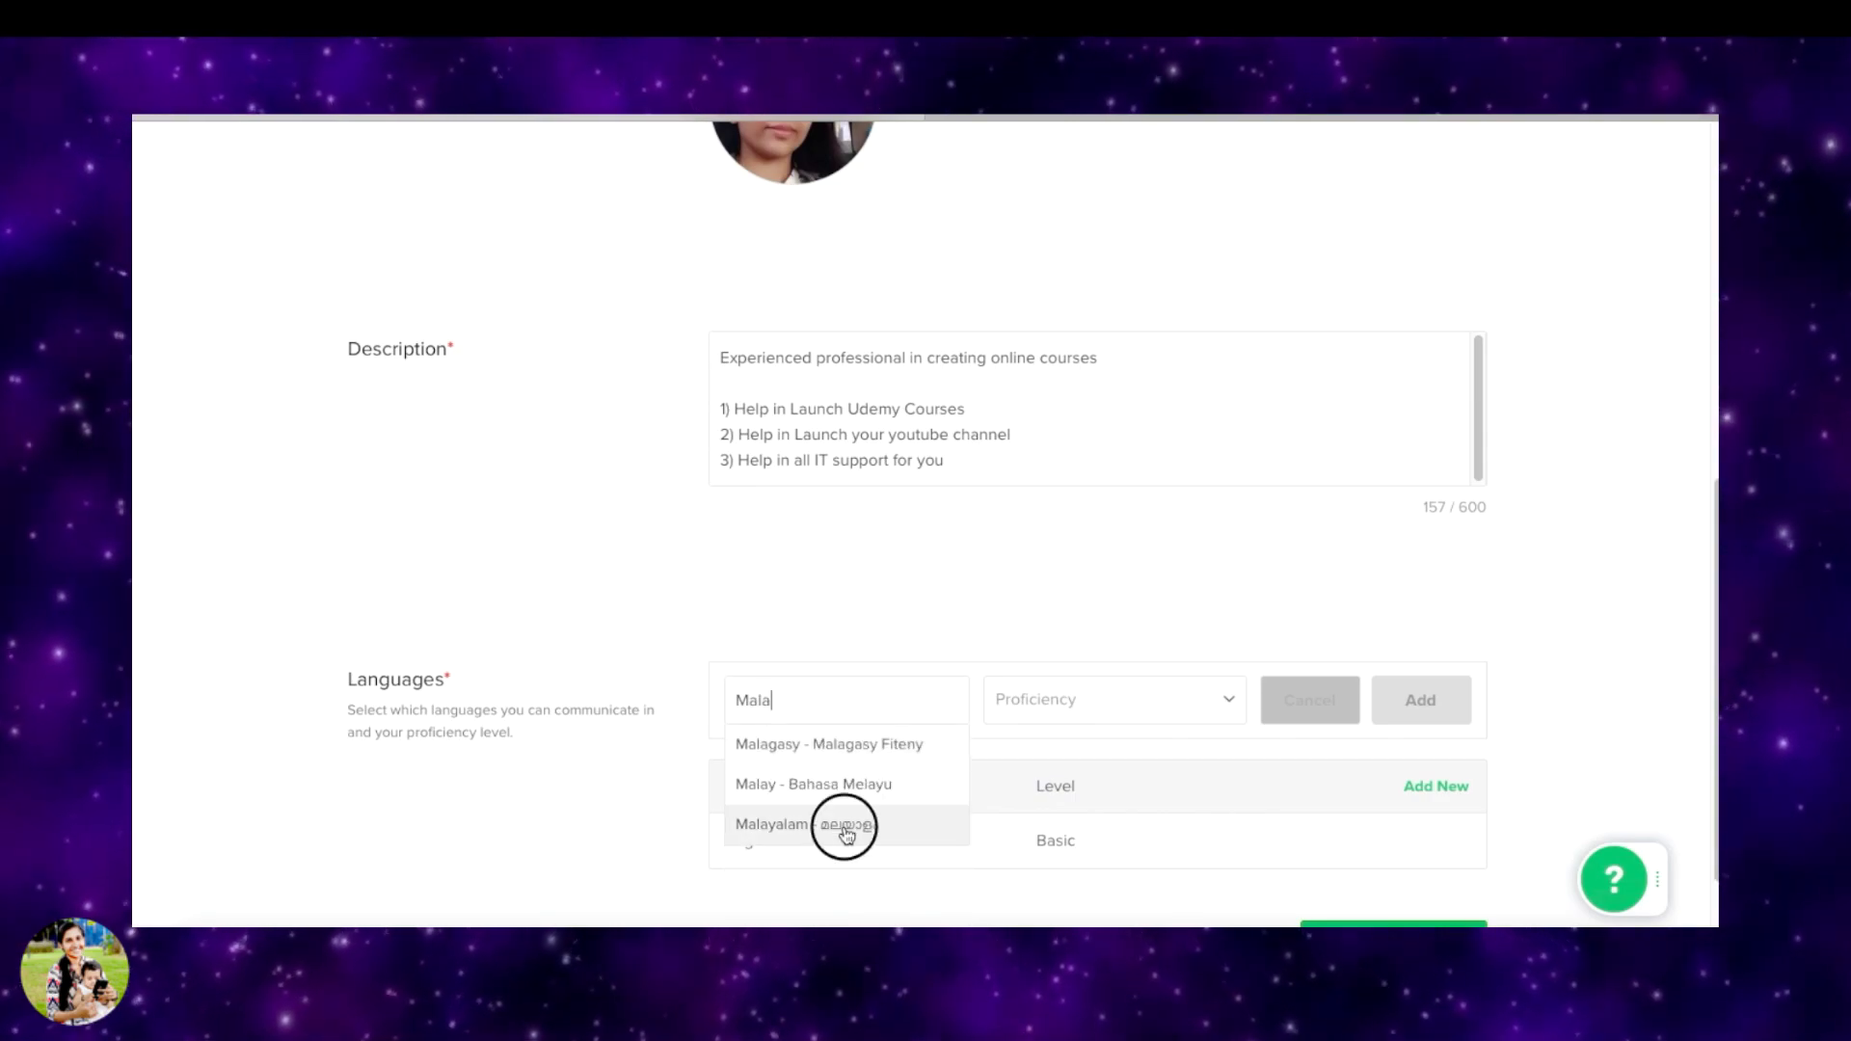
{"action": "left_click", "coordinate": [848, 826]}
{"action": "left_click", "coordinate": [1129, 705]}
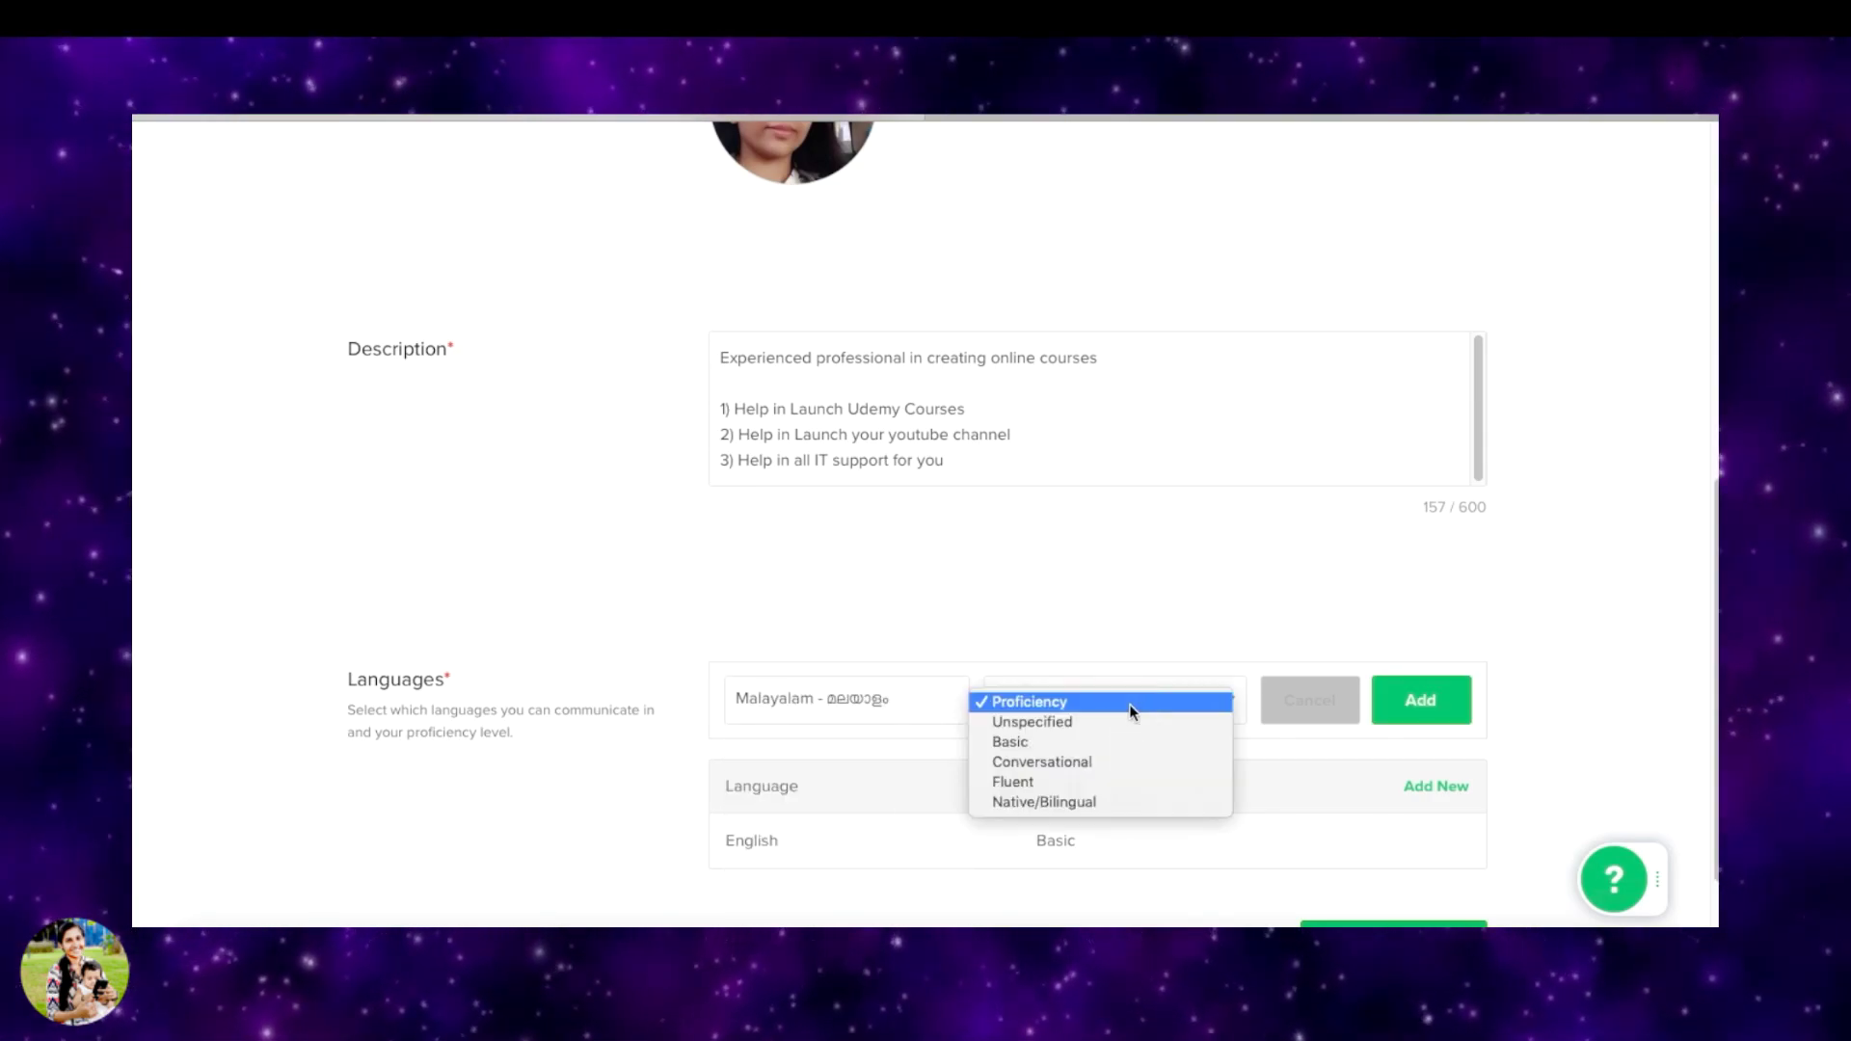
{"action": "left_click", "coordinate": [1089, 805]}
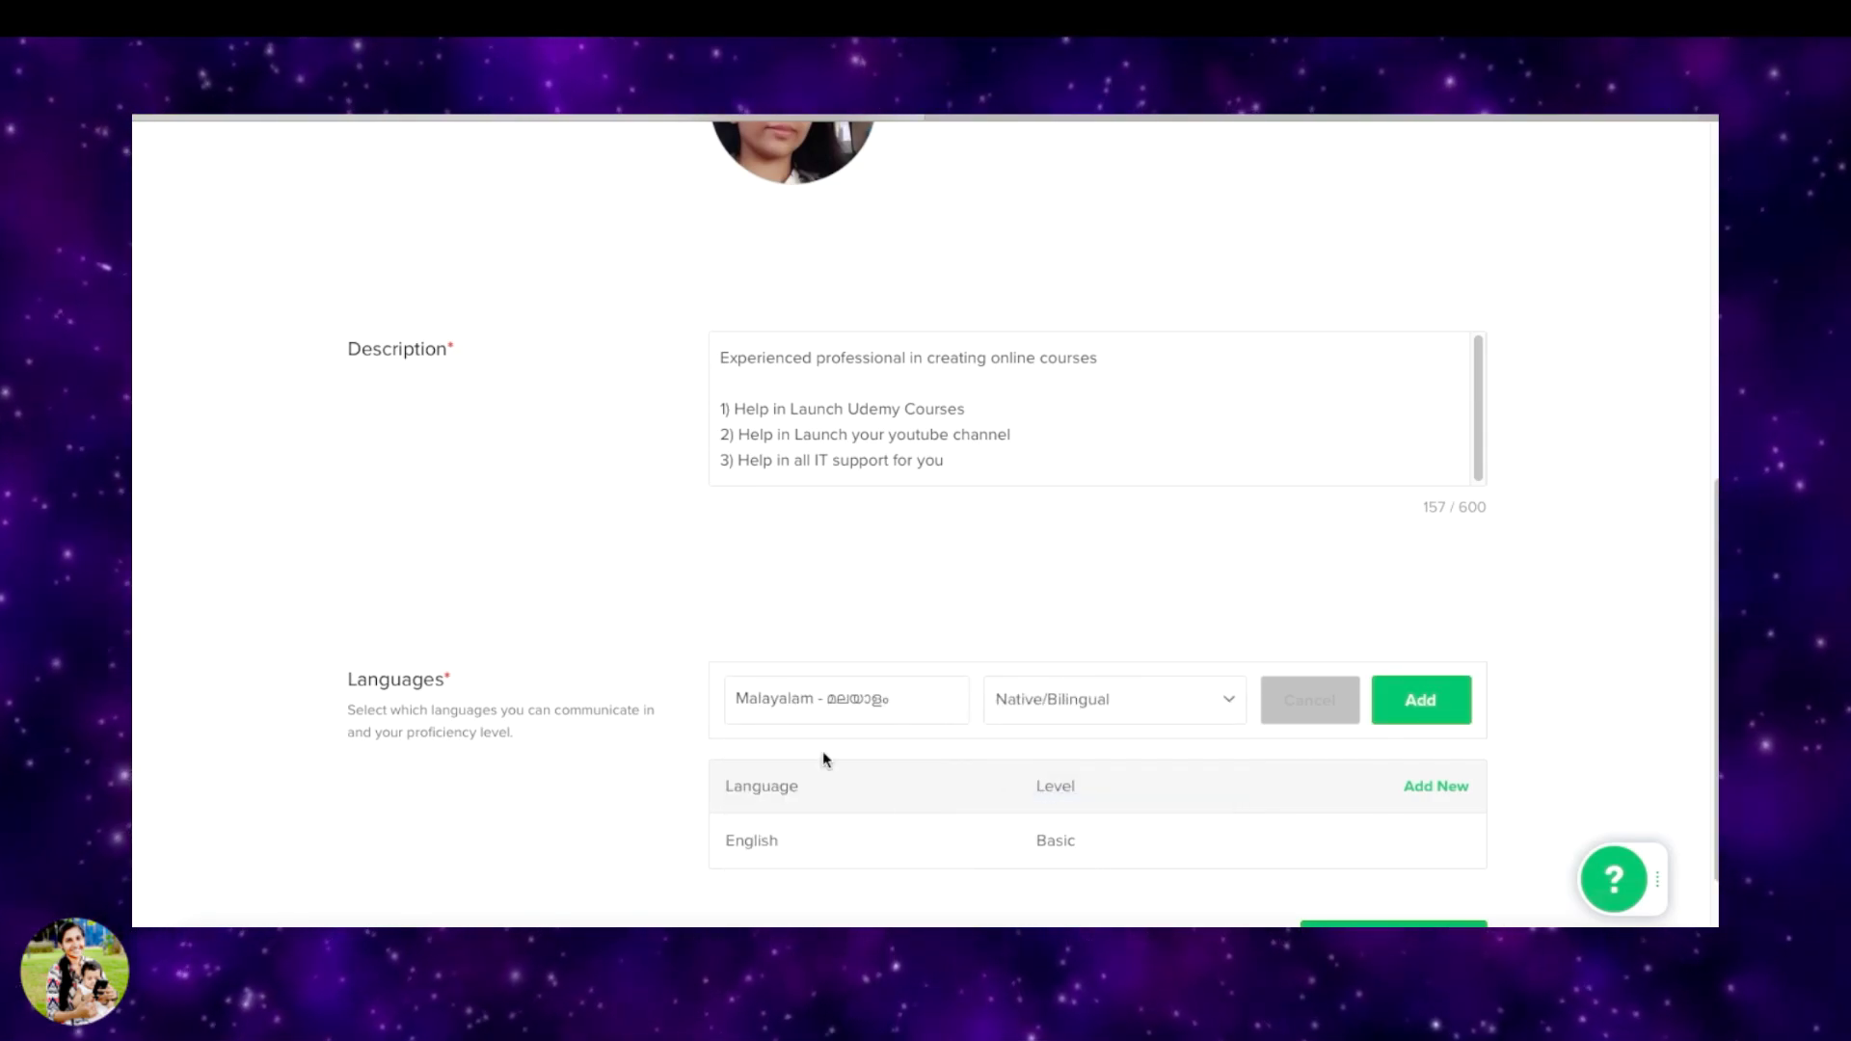
{"action": "left_click", "coordinate": [1451, 718]}
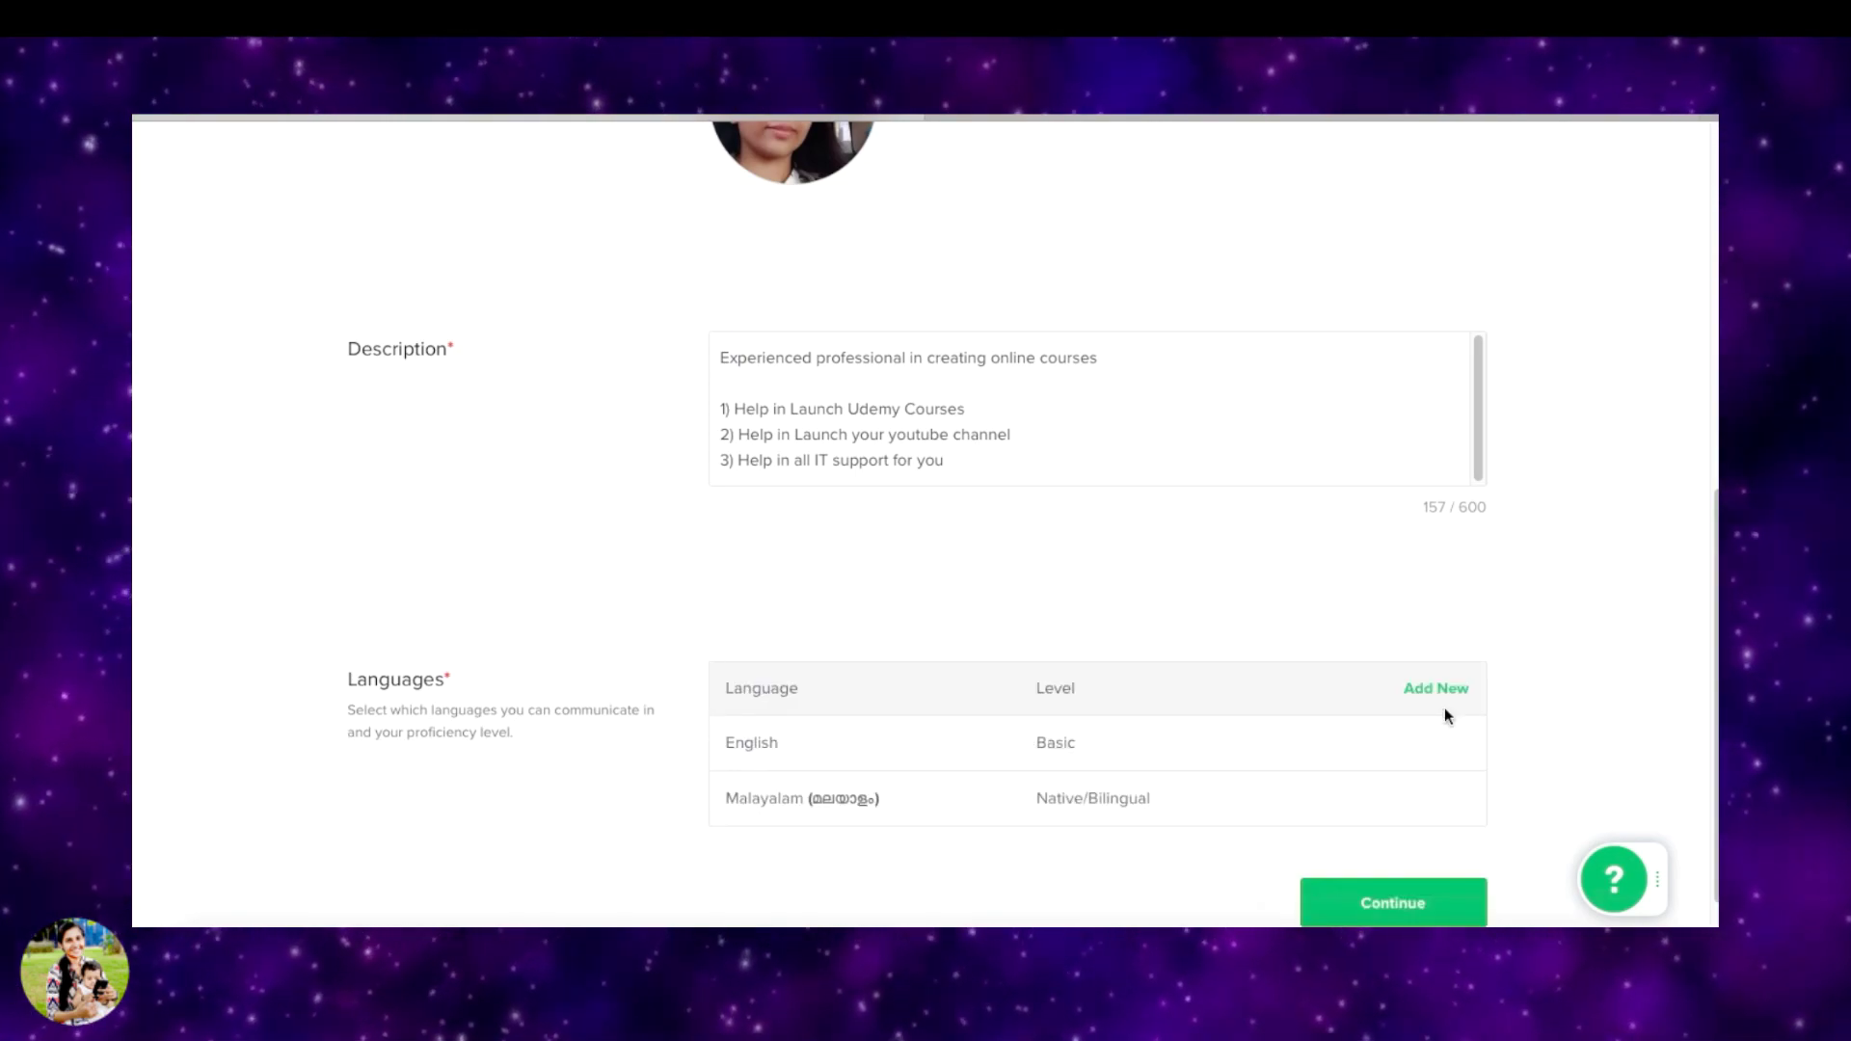
{"action": "left_click", "coordinate": [1400, 902]}
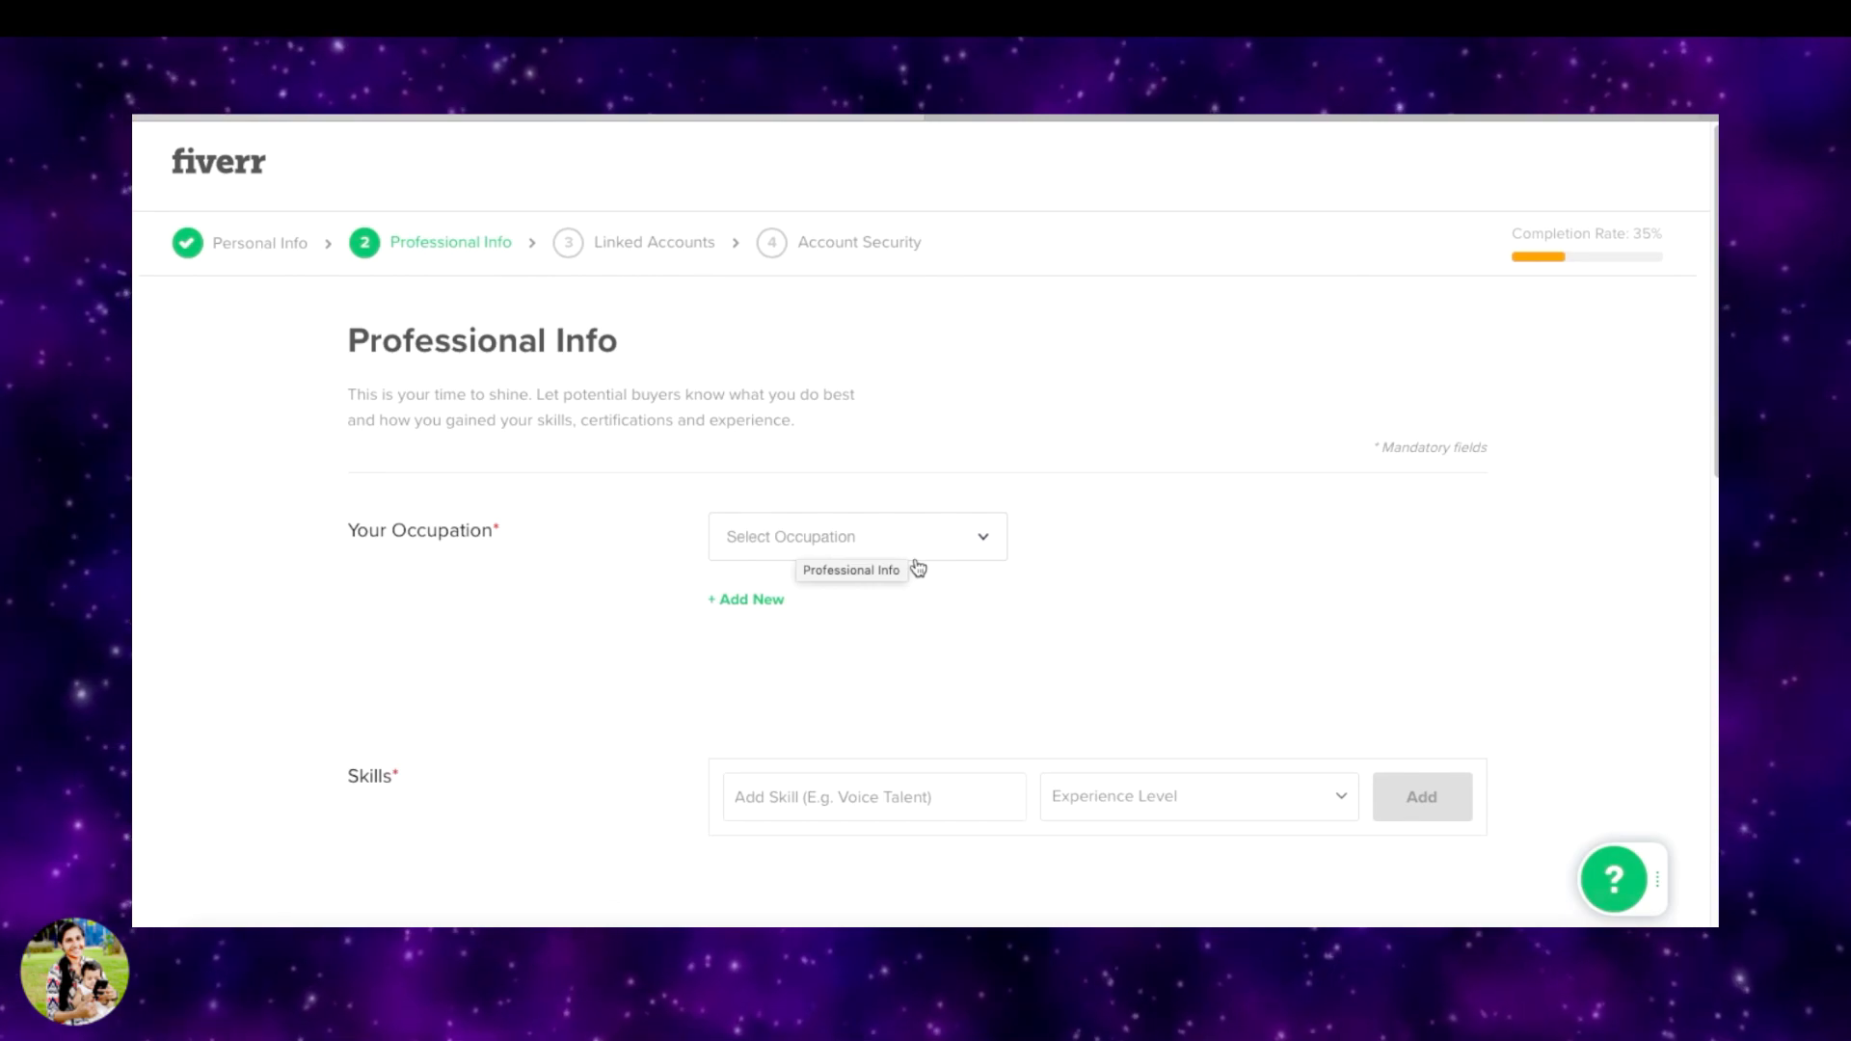
- Set the occupation to Programming & Tech, from 2016 to 2020
{"action": "left_click", "coordinate": [959, 538]}
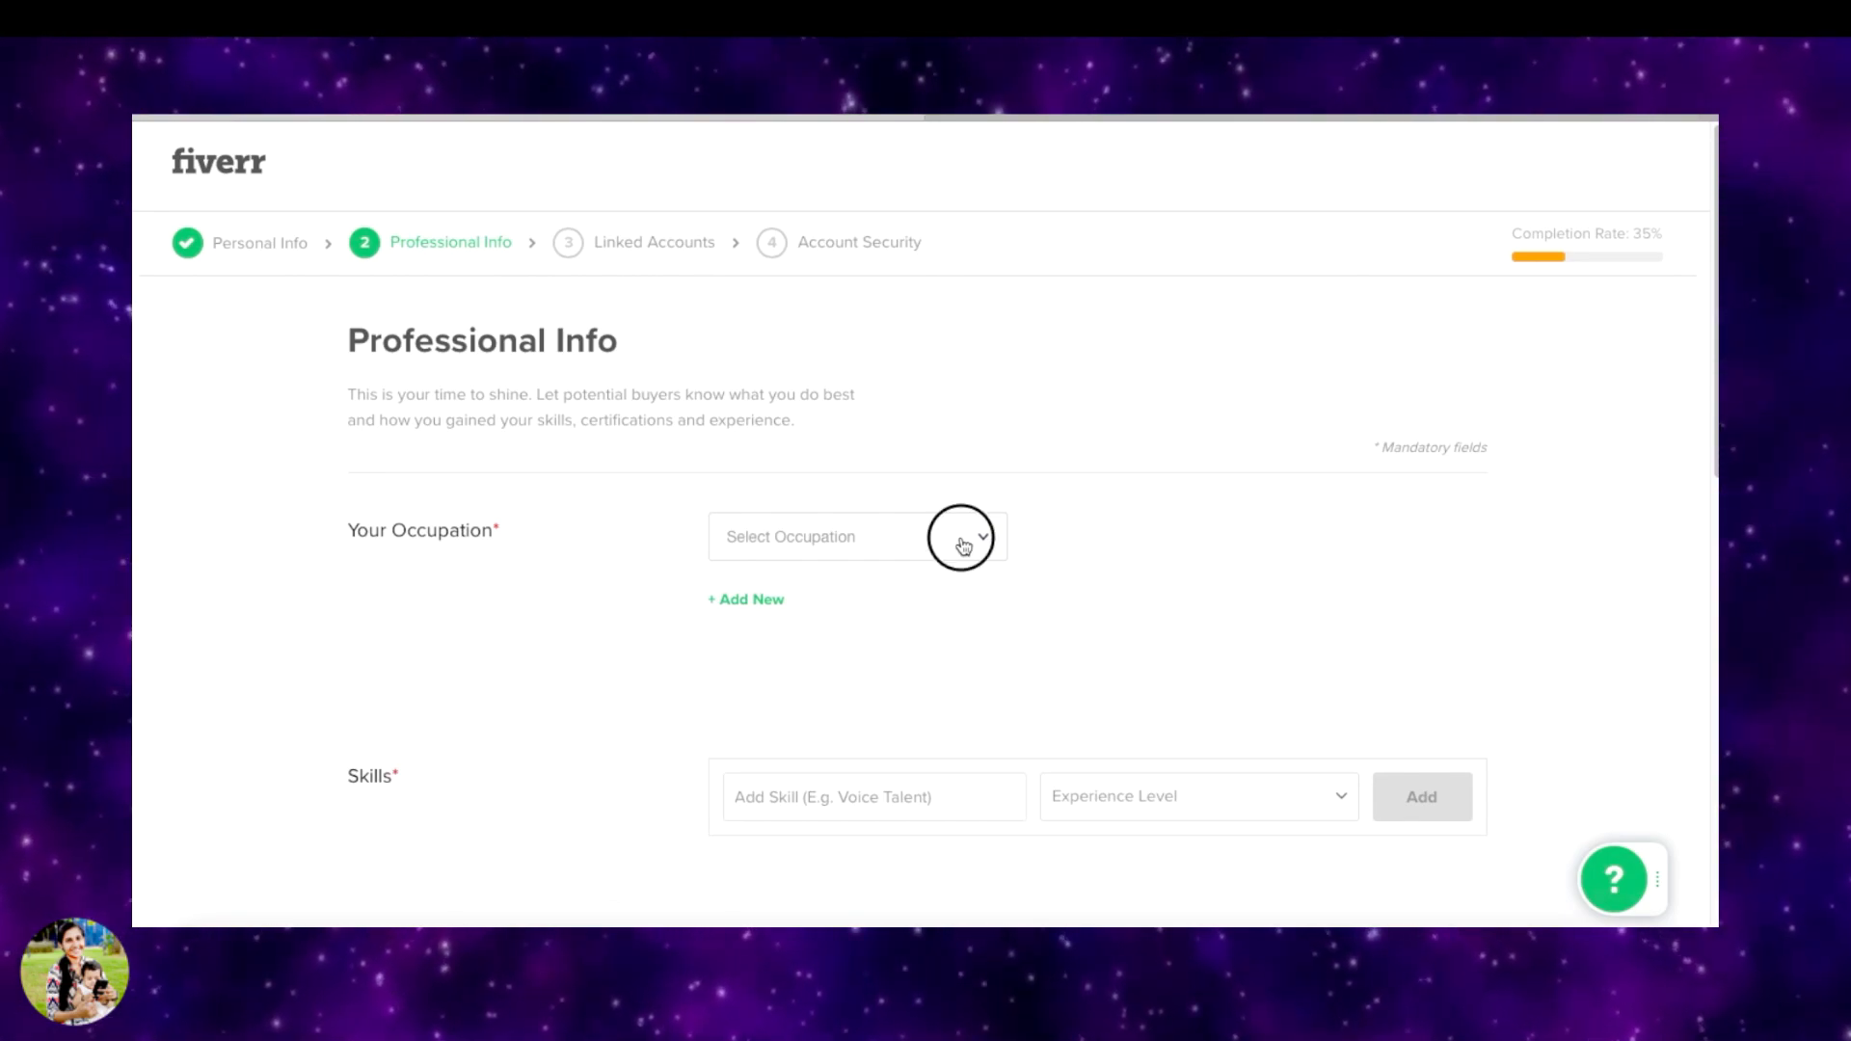
{"action": "left_click_drag", "start_coordinate": [997, 659], "coordinate": [996, 703]}
{"action": "left_click", "coordinate": [835, 633]}
{"action": "left_click", "coordinate": [1146, 538]}
{"action": "left_click", "coordinate": [1118, 707]}
{"action": "left_click", "coordinate": [1248, 540]}
{"action": "left_click", "coordinate": [1231, 603]}
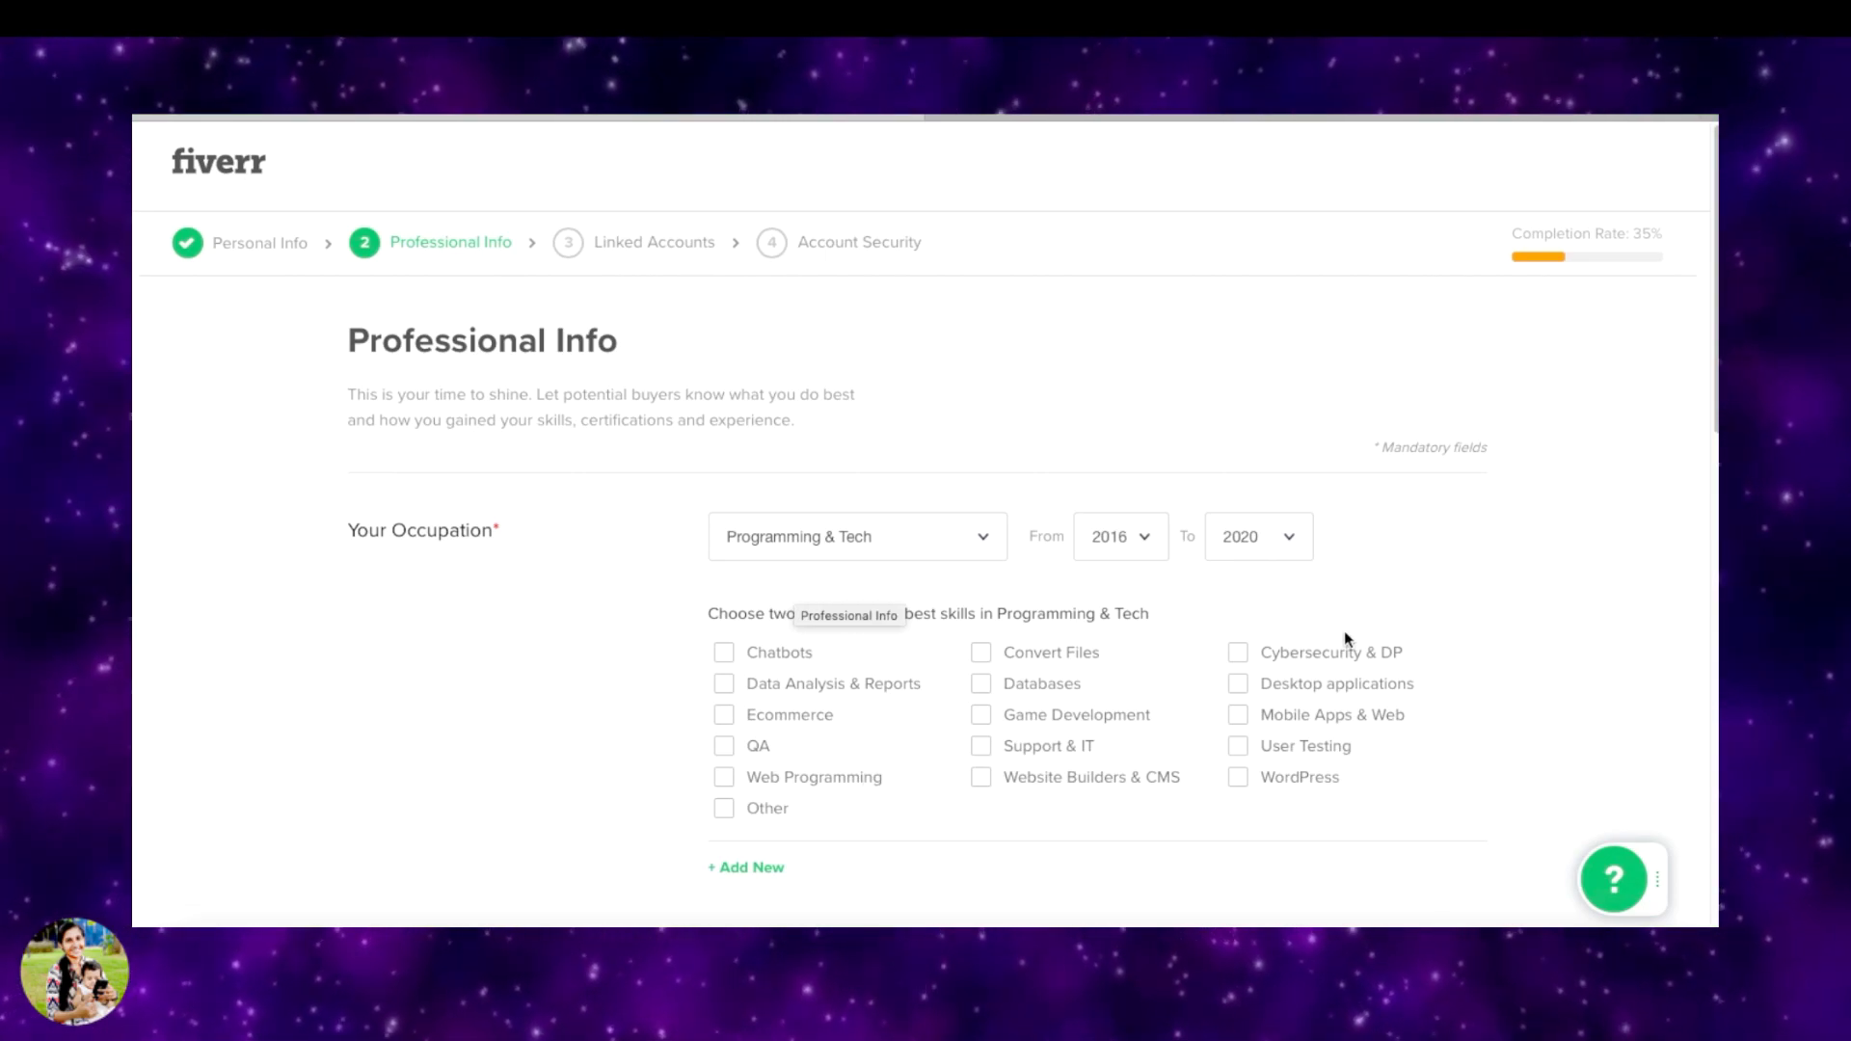
- Tick Chatbots, Data Analysis & Reports, Ecommerce, QA and Web Programming as specialties
{"action": "left_click", "coordinate": [739, 654]}
{"action": "left_click", "coordinate": [725, 684]}
{"action": "left_click", "coordinate": [724, 716]}
{"action": "left_click", "coordinate": [724, 745]}
{"action": "left_click", "coordinate": [725, 779]}
- Add Software Development as a skill from the suggestions
{"action": "left_click_drag", "start_coordinate": [1714, 424], "coordinate": [1652, 525]}
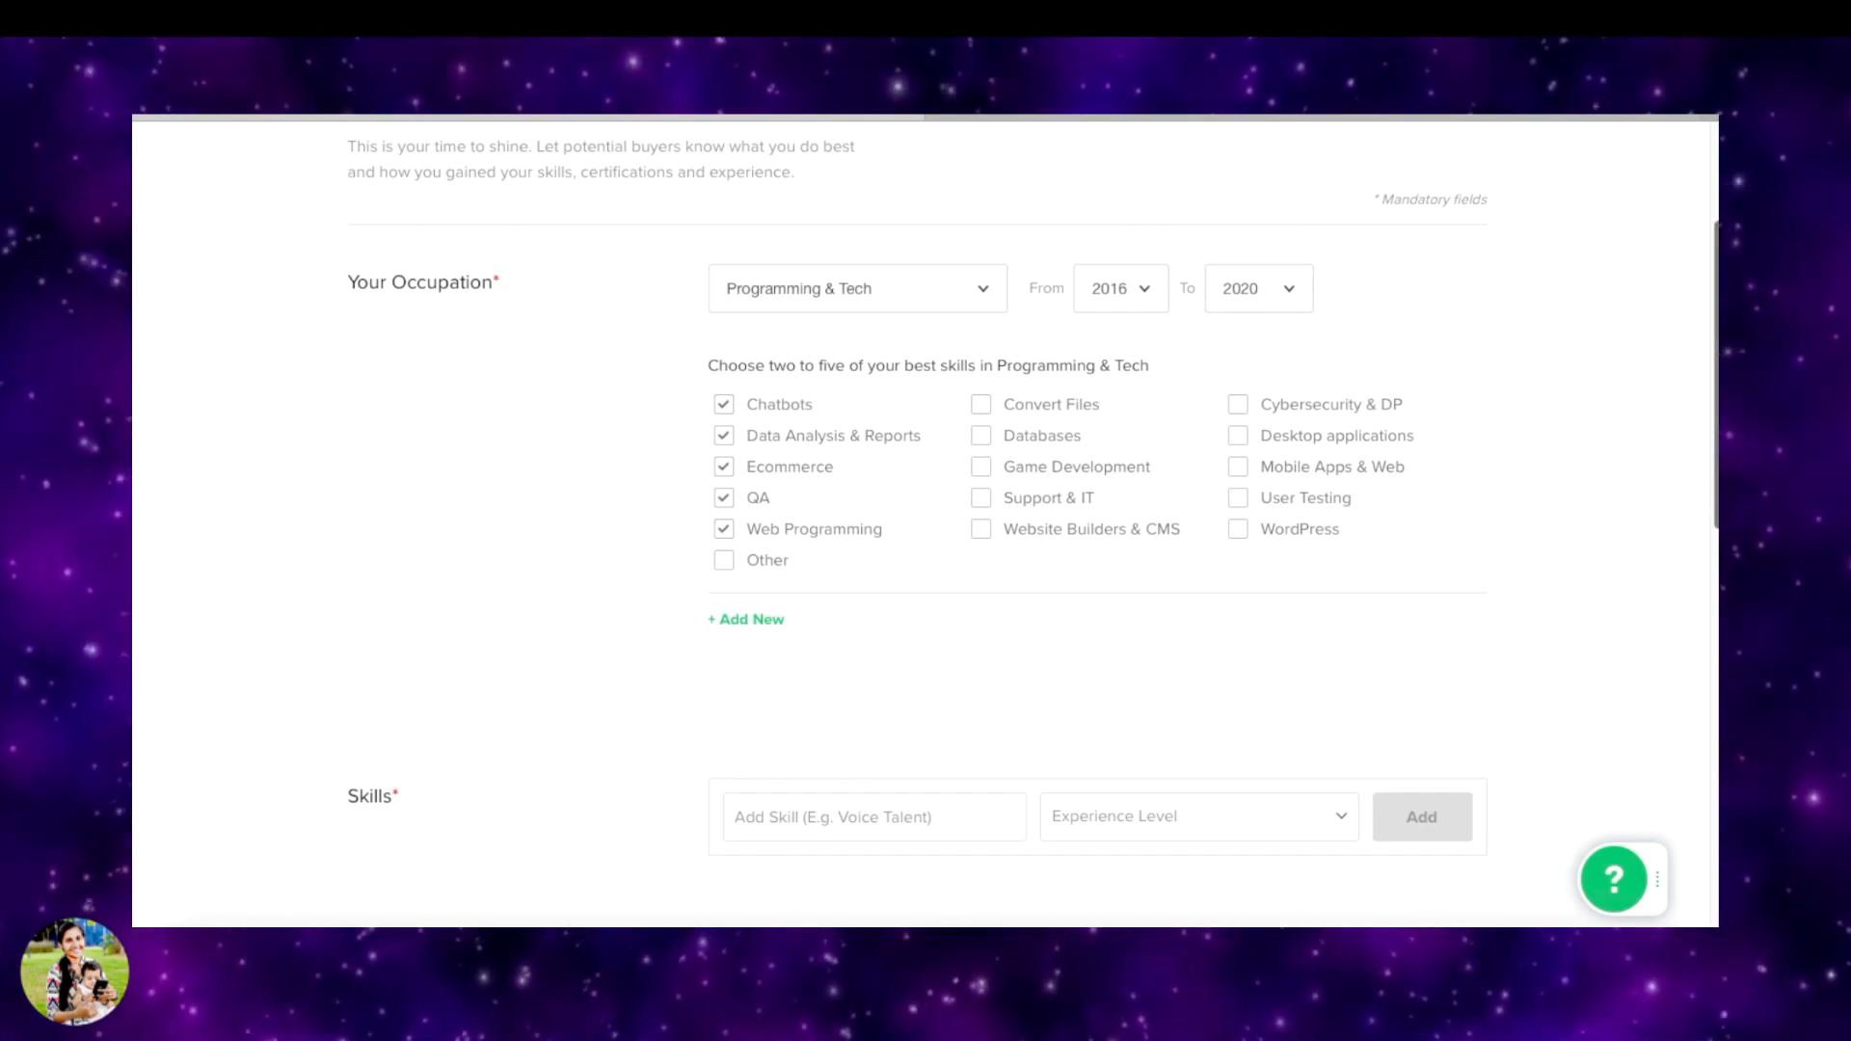
{"action": "left_click_drag", "start_coordinate": [1714, 511], "coordinate": [1702, 625]}
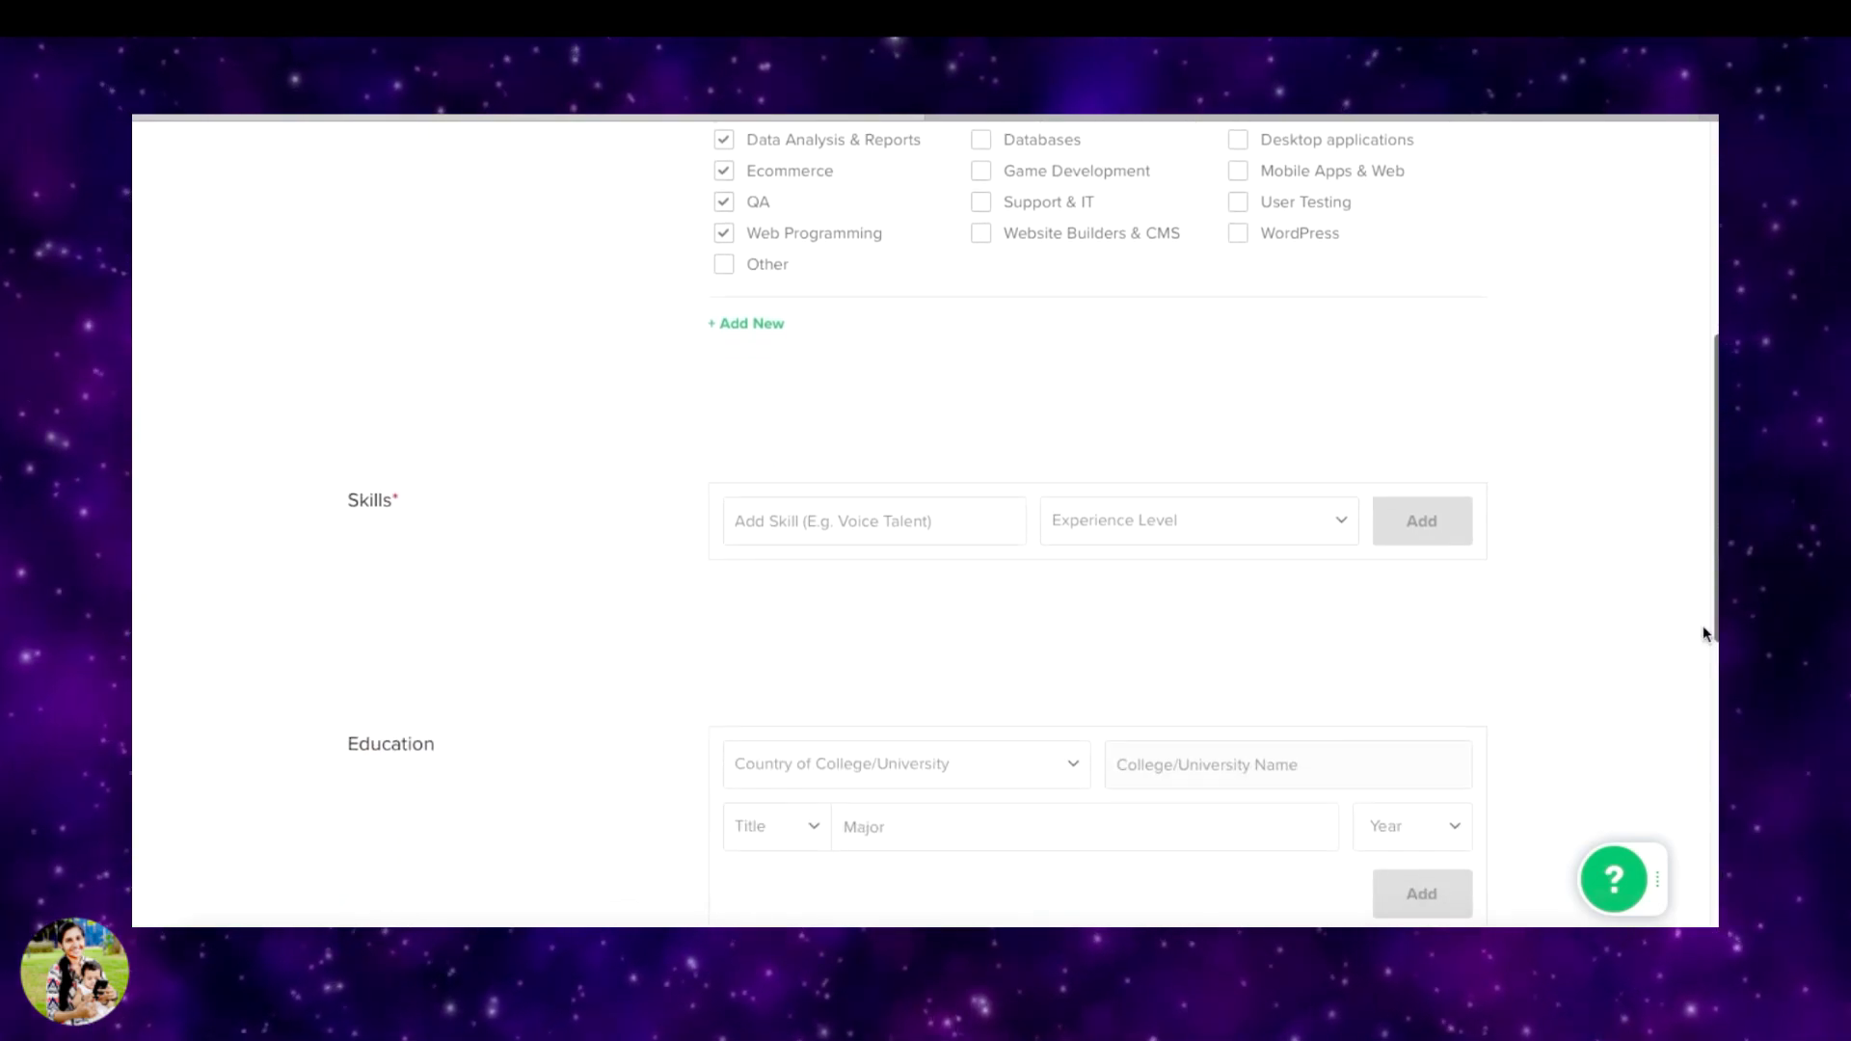
{"action": "left_click", "coordinate": [958, 518]}
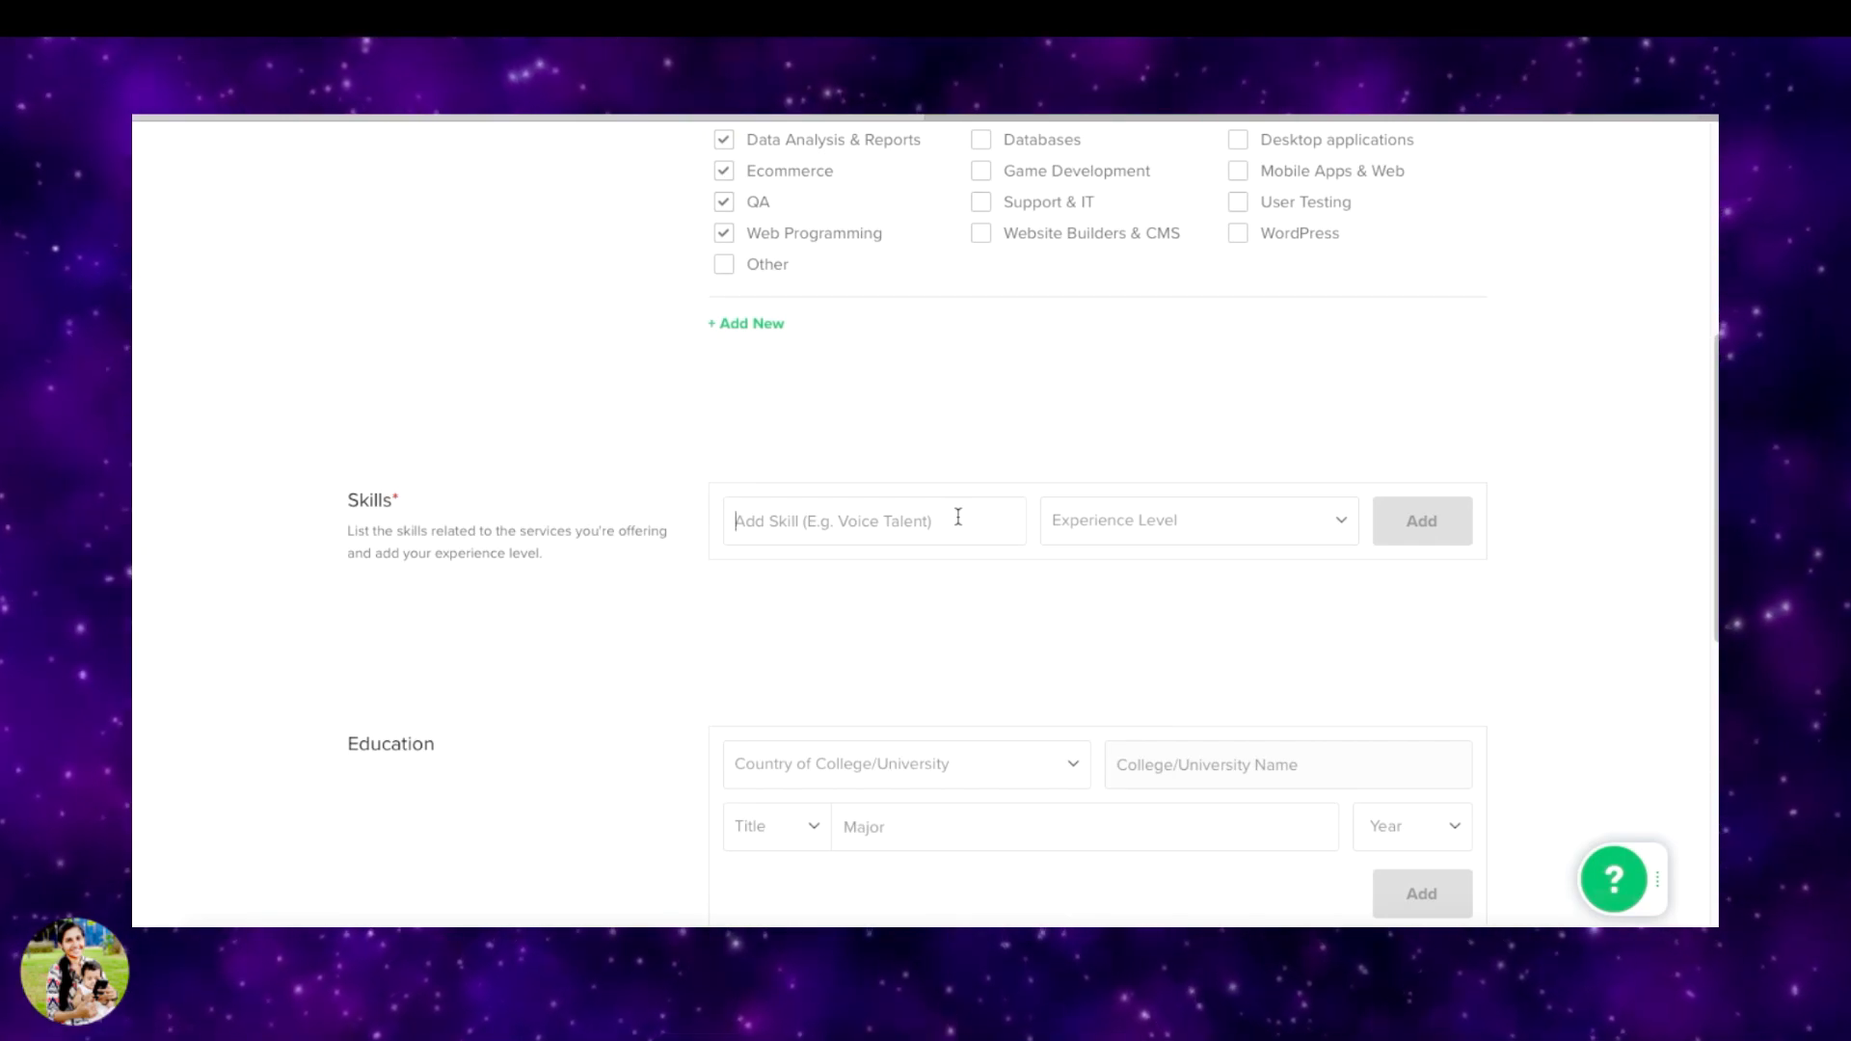
{"action": "type", "text": "Soft"}
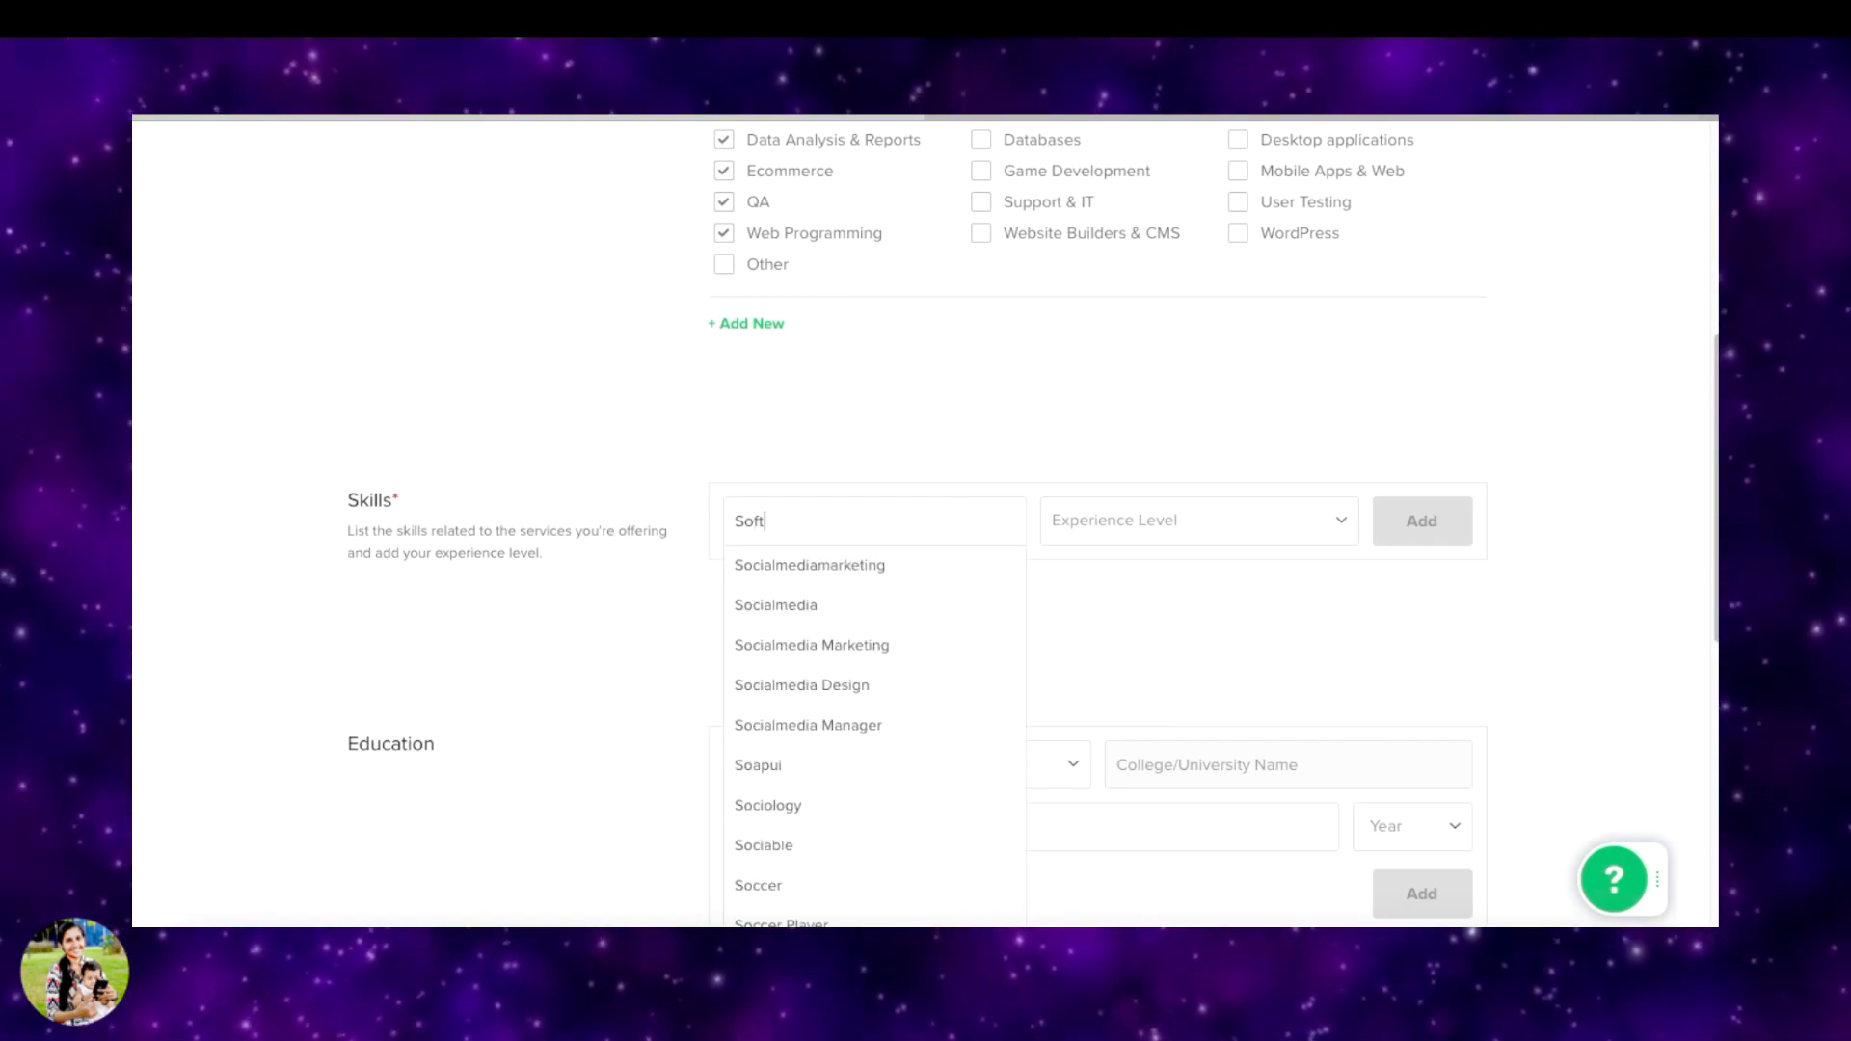
{"action": "type", "text": "ware"}
{"action": "left_click", "coordinate": [1417, 516]}
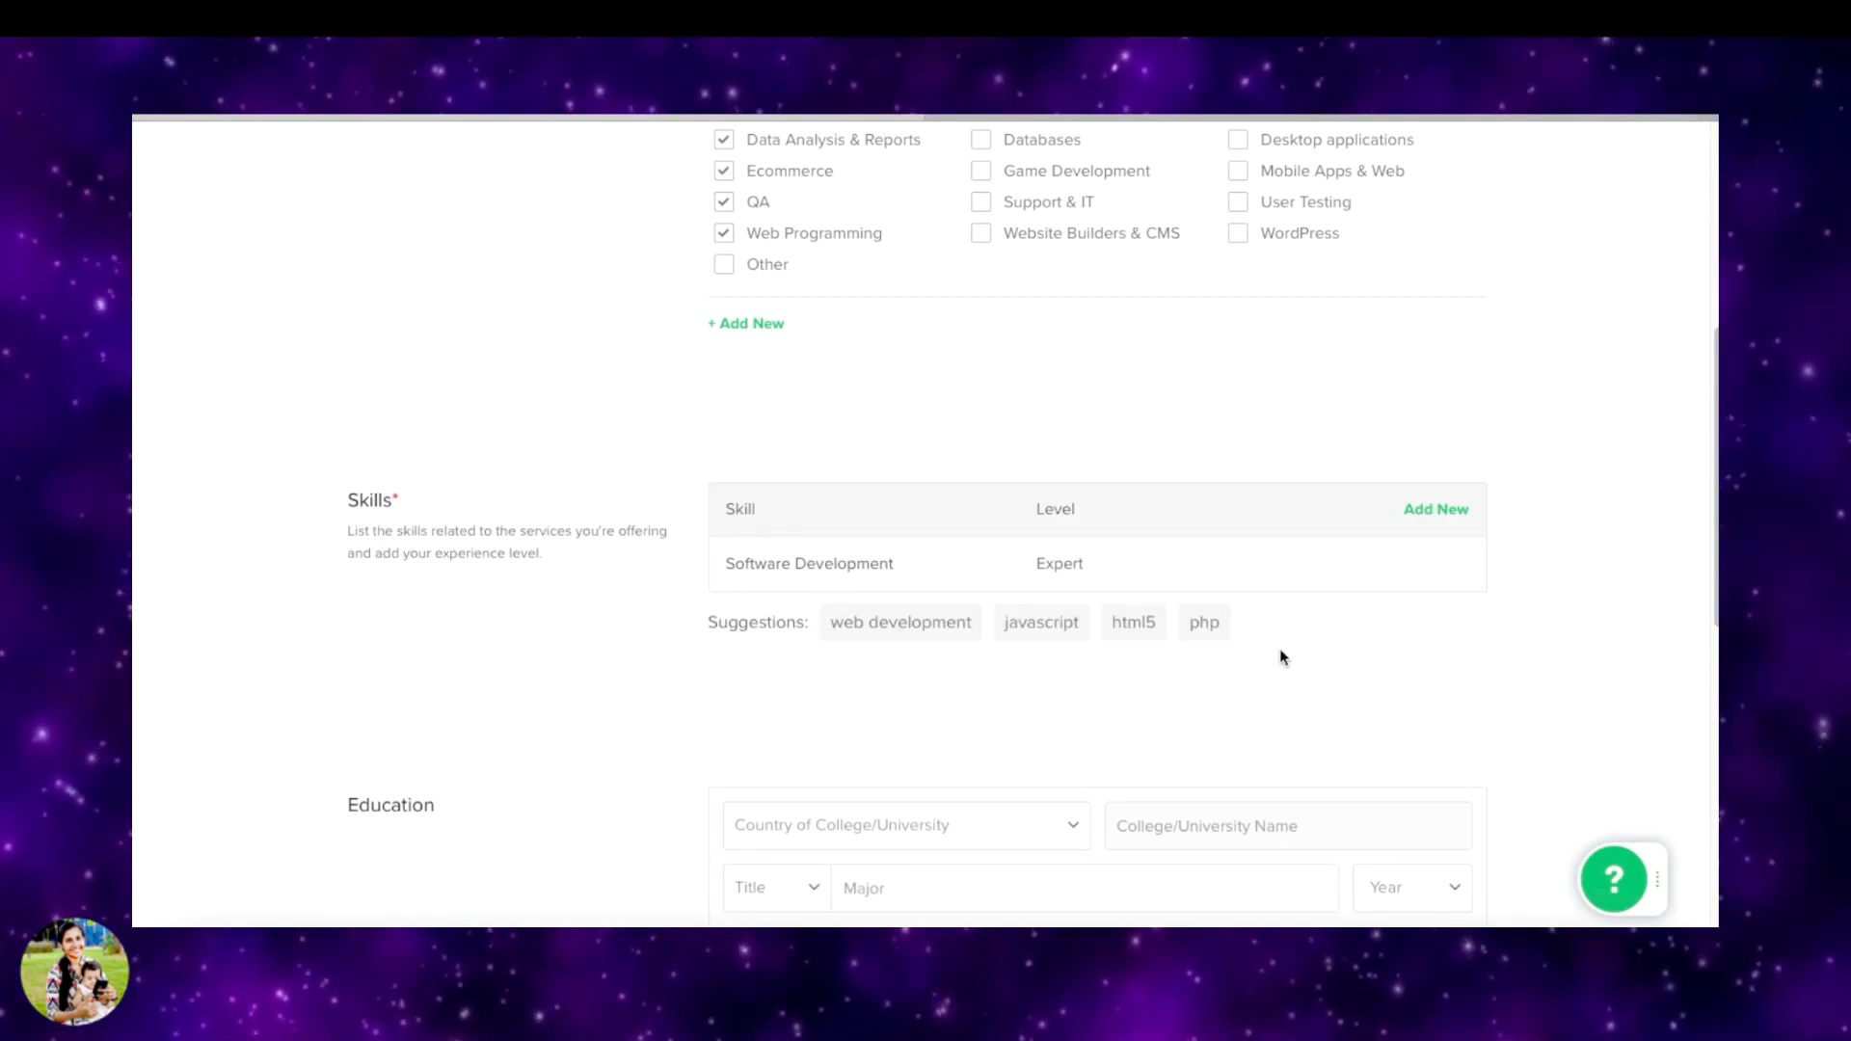
- Set the education country to India and college to CALICUT UNIVERSITY
{"action": "left_click_drag", "start_coordinate": [1703, 564], "coordinate": [1706, 705]}
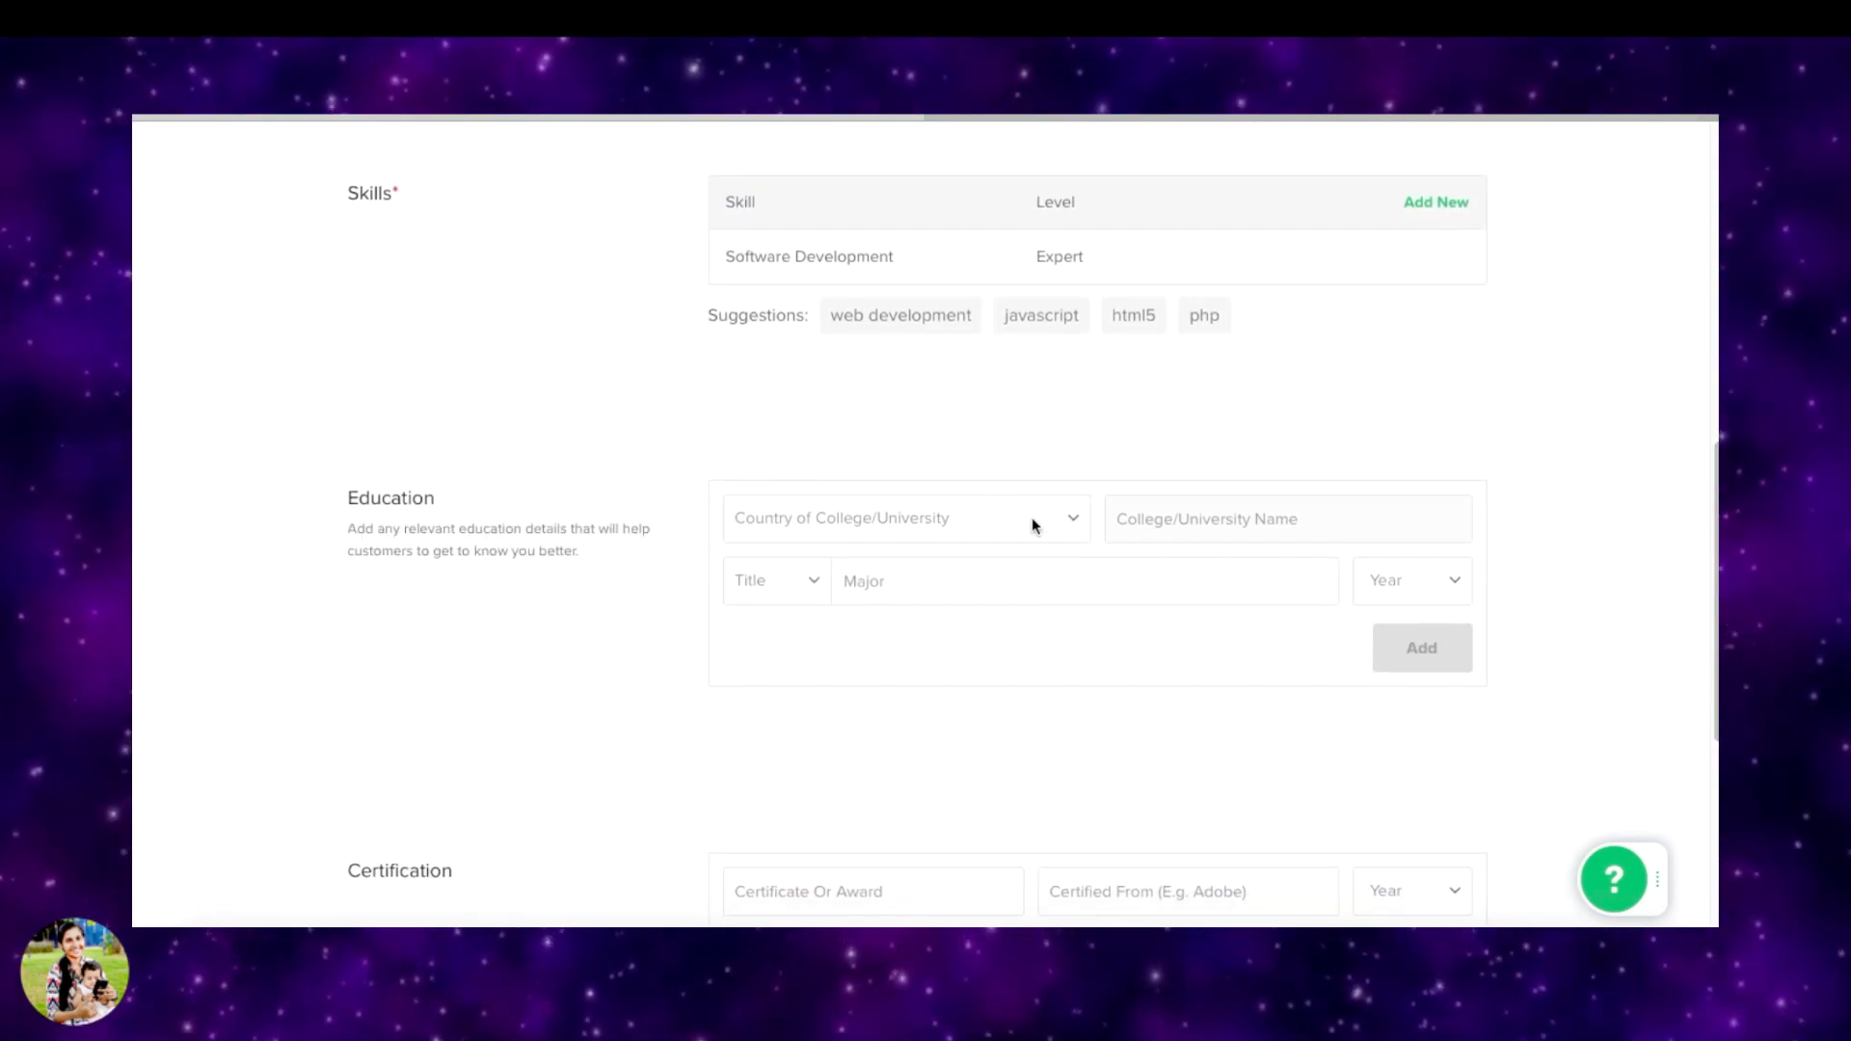
{"action": "left_click", "coordinate": [1016, 526]}
{"action": "scroll", "coordinate": [1062, 513], "scroll_direction": "down", "scroll_amount": 10}
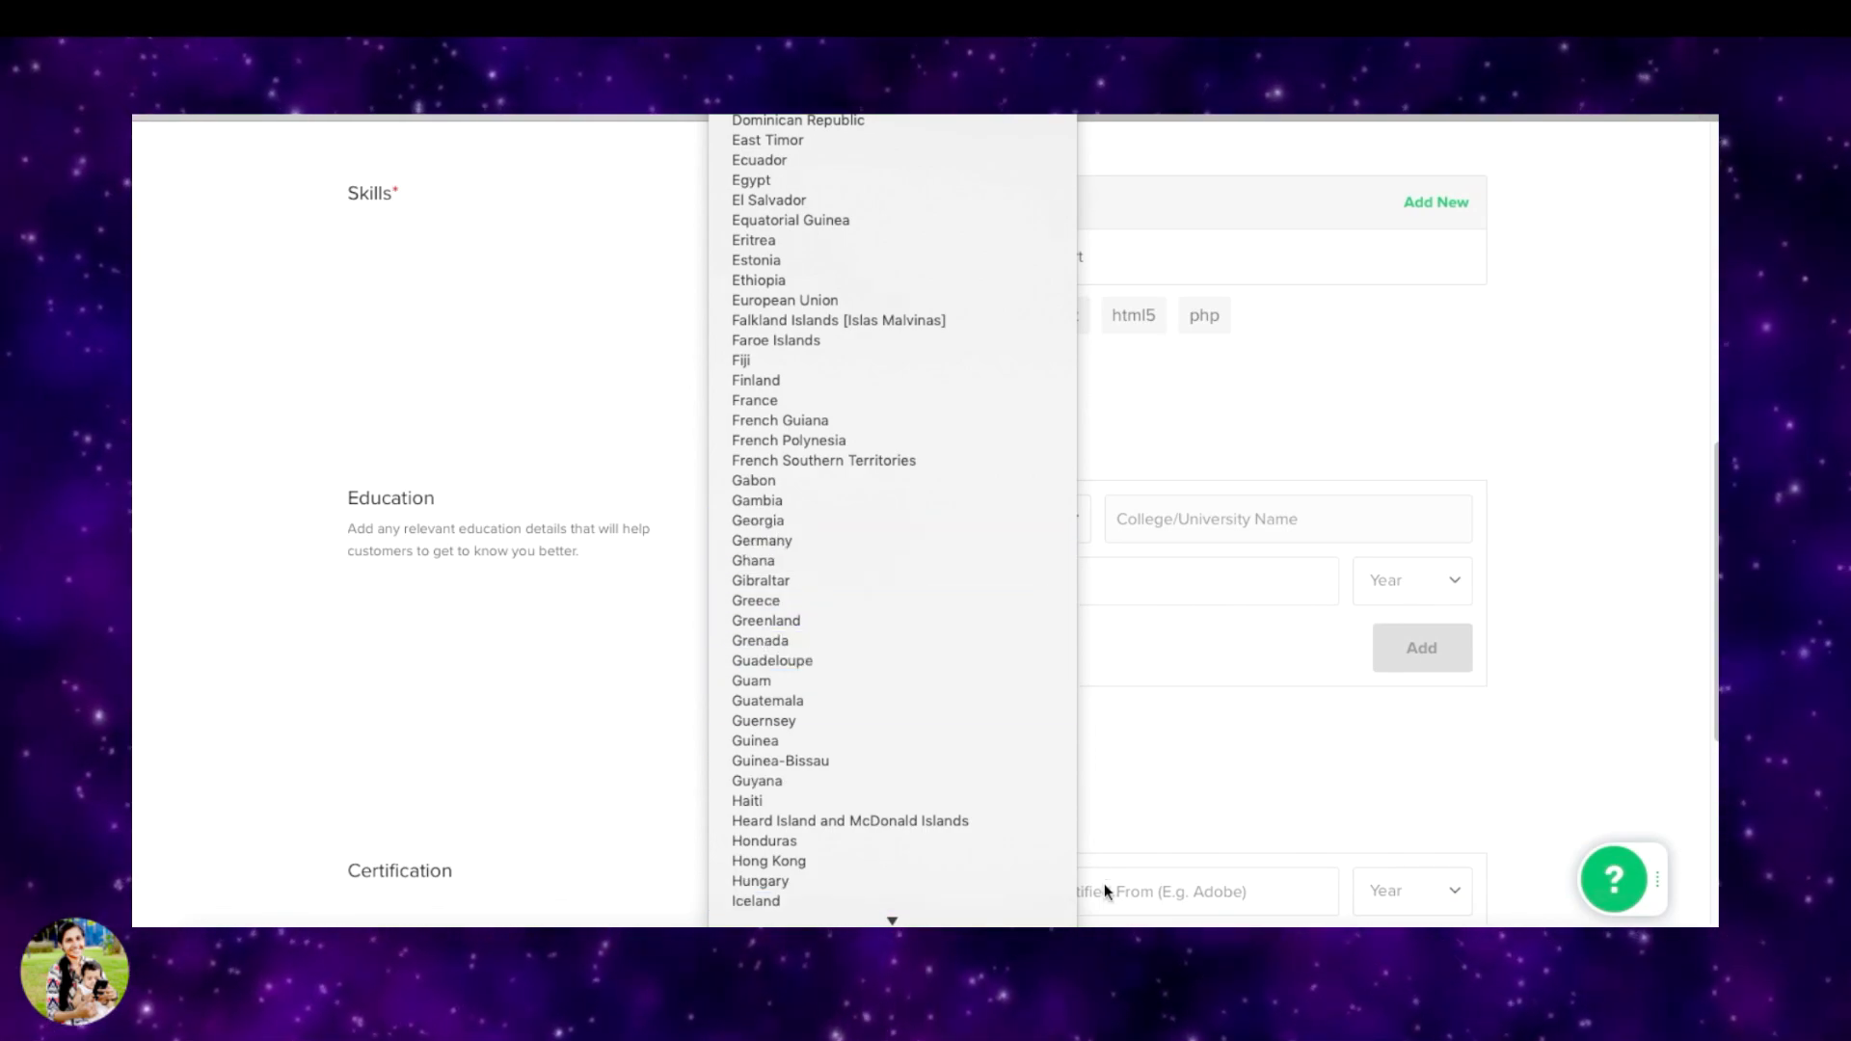
{"action": "scroll", "coordinate": [954, 893], "scroll_direction": "down", "scroll_amount": 1}
{"action": "left_click", "coordinate": [948, 859]}
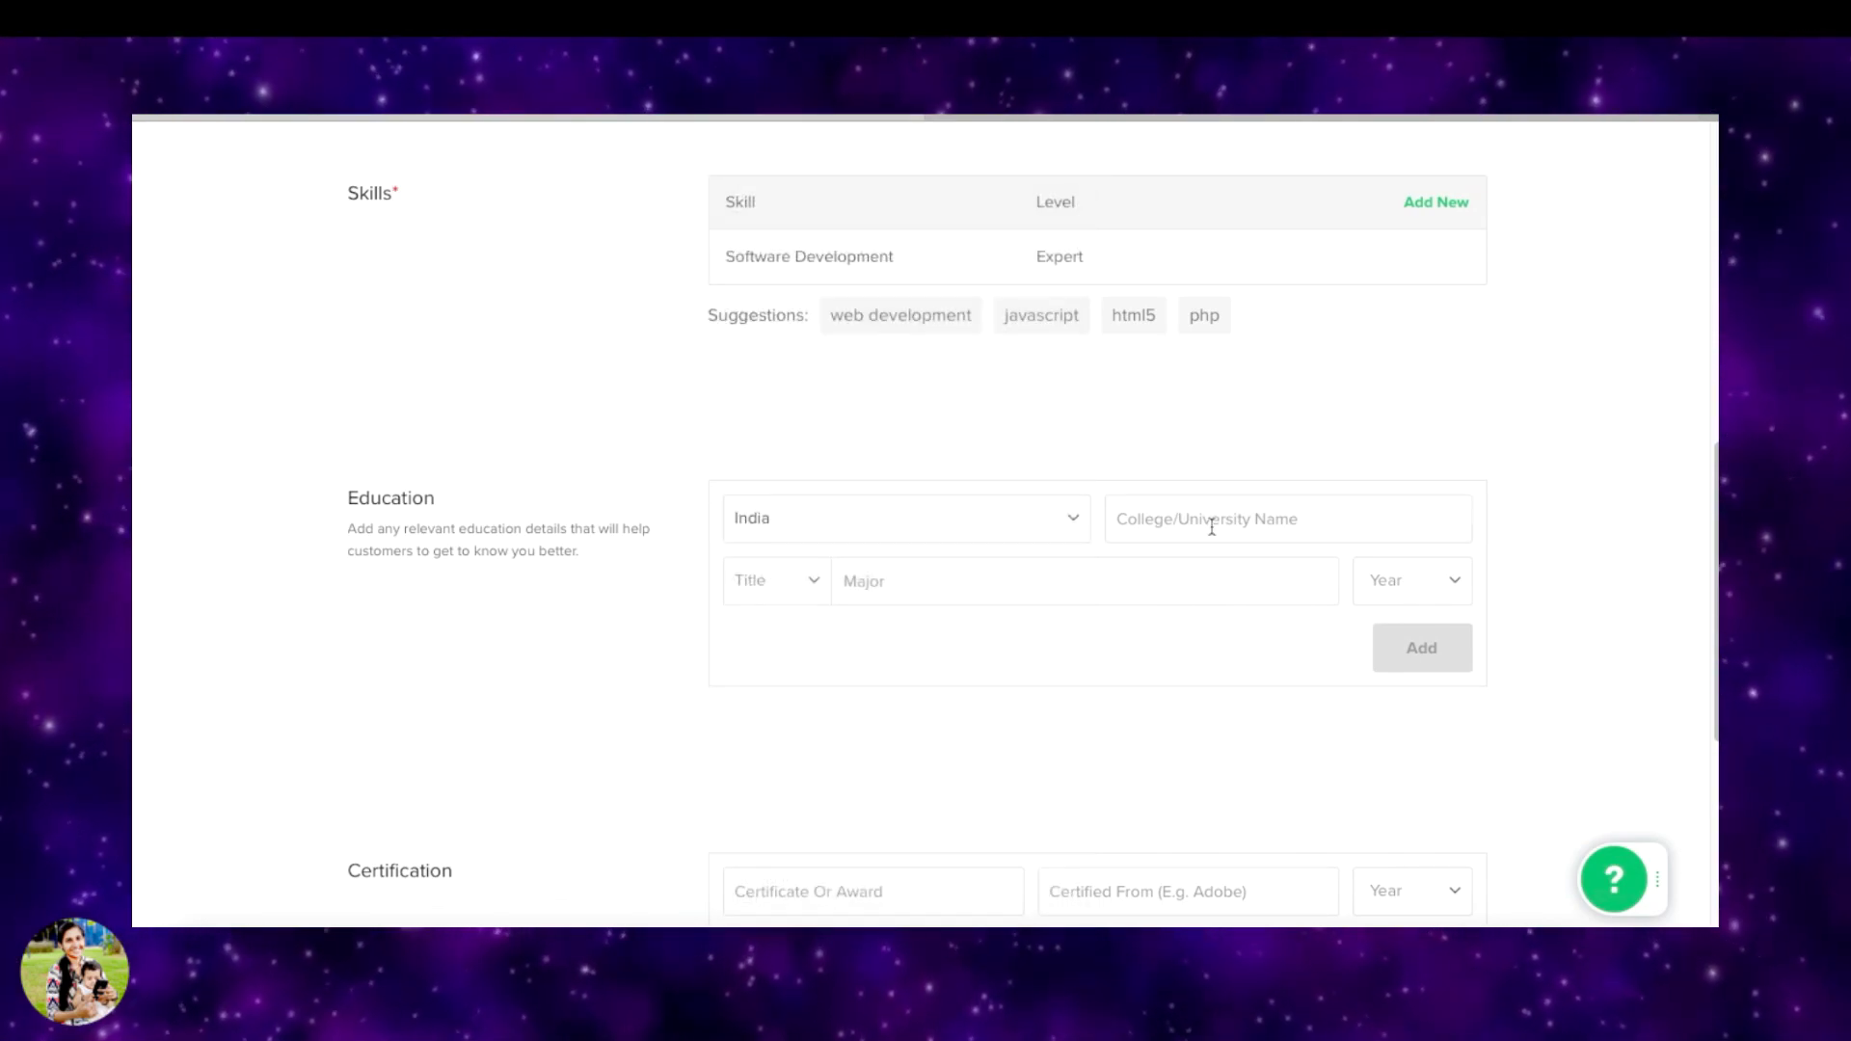
{"action": "left_click", "coordinate": [1183, 502]}
{"action": "type", "text": "Calicut"}
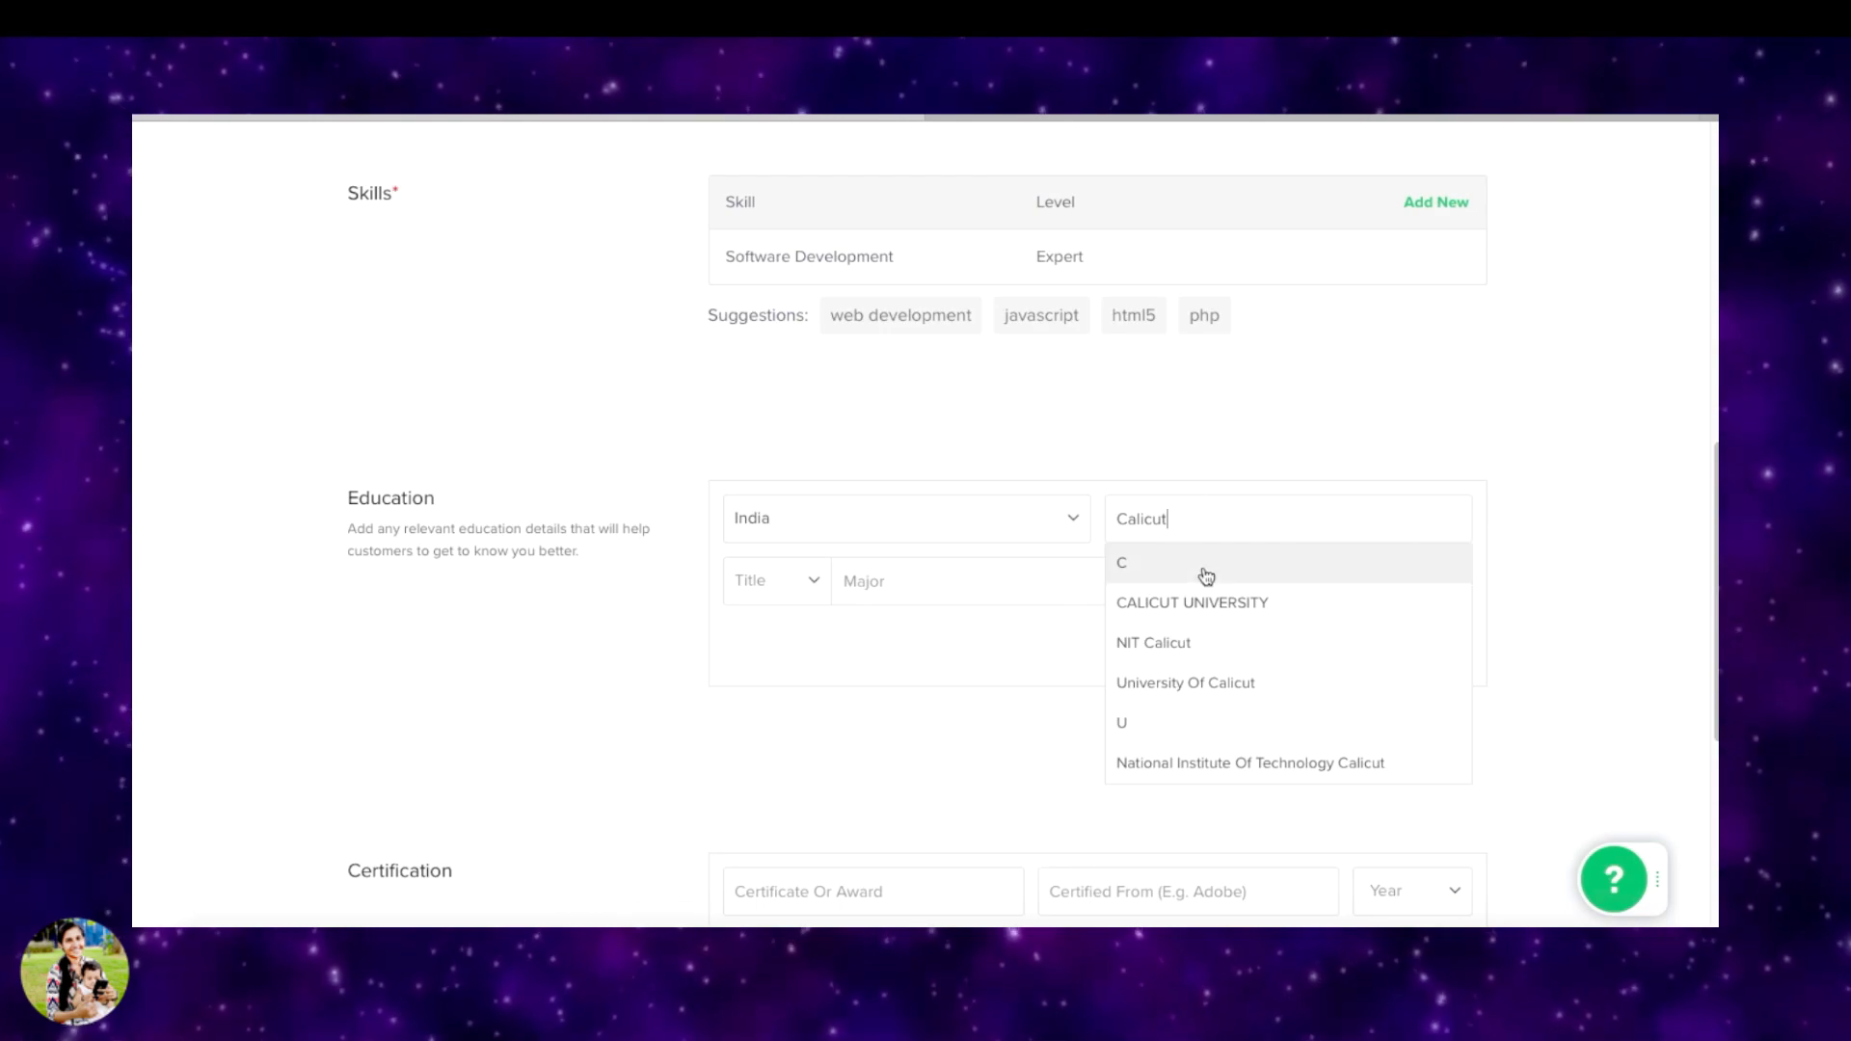
{"action": "left_click", "coordinate": [1296, 604]}
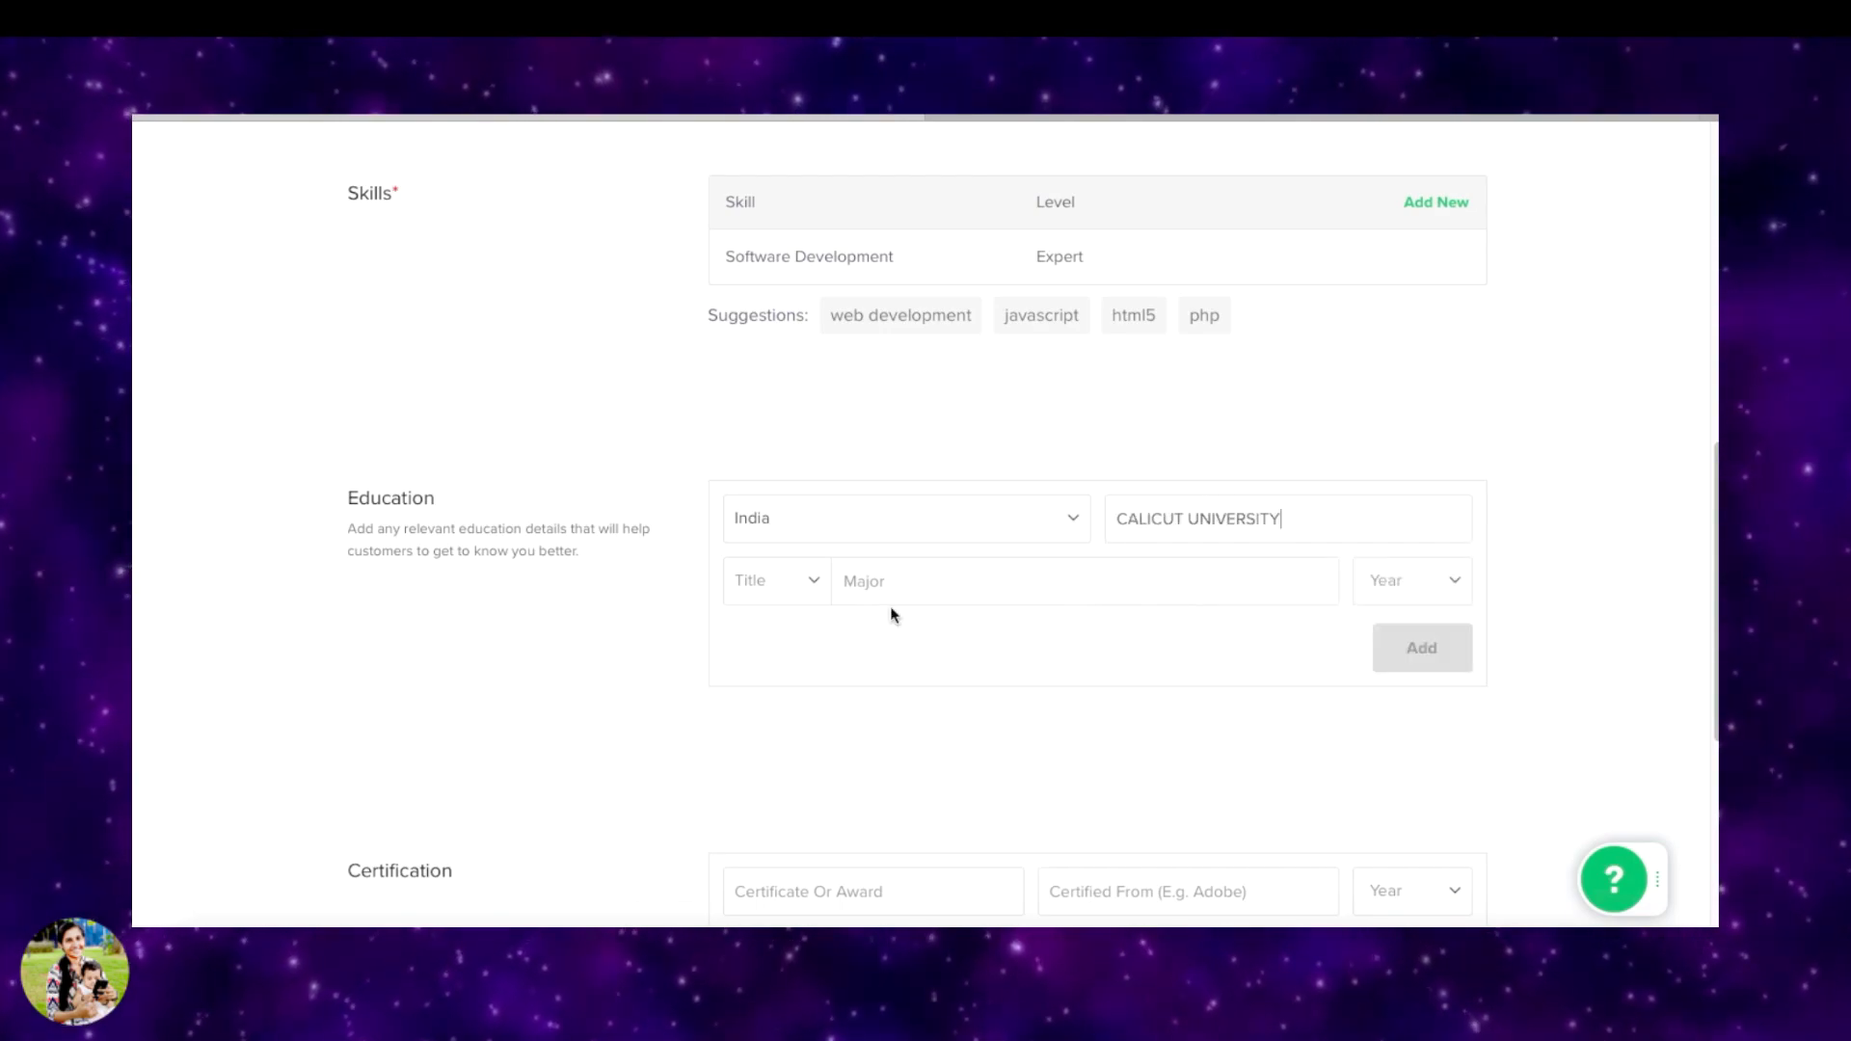
- Add the degree: title Other, major Master Of Computer Applications, year 2014
{"action": "left_click", "coordinate": [824, 587]}
{"action": "left_click", "coordinate": [752, 917]}
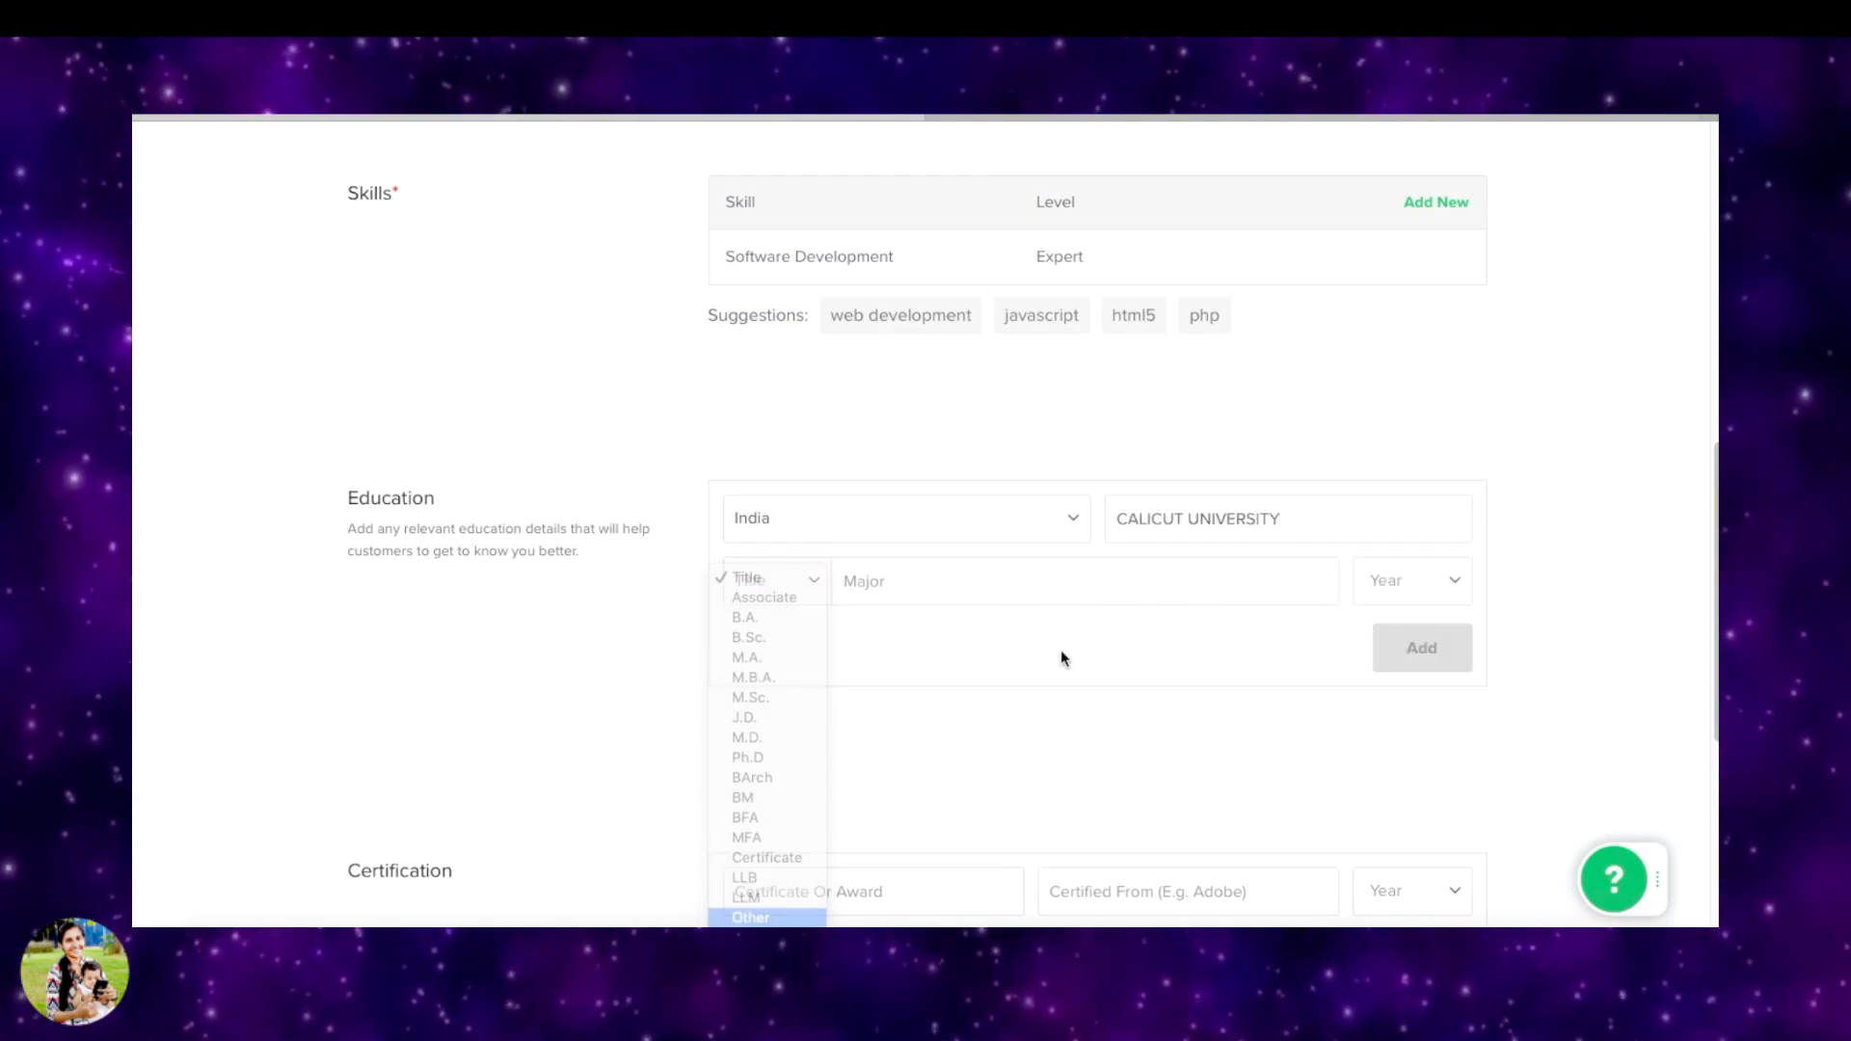
{"action": "type", "text": "Master Of C"}
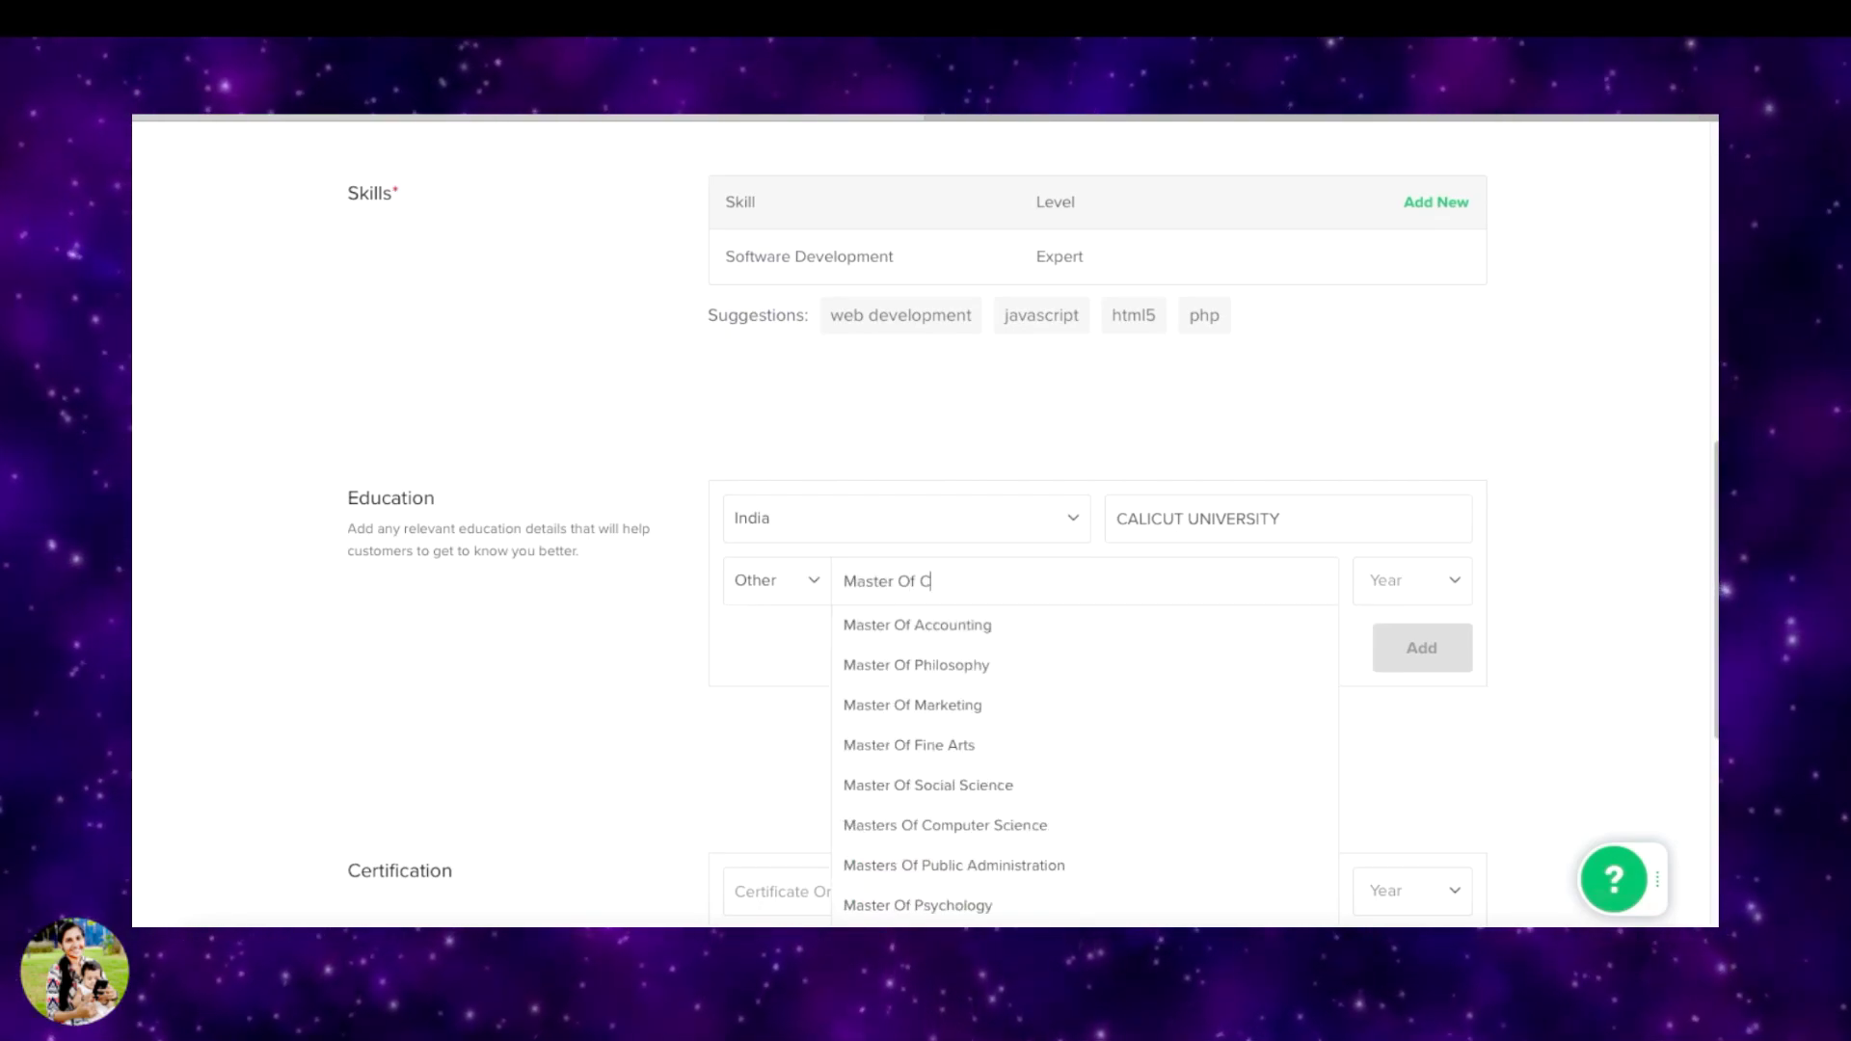
{"action": "type", "text": "ompu"}
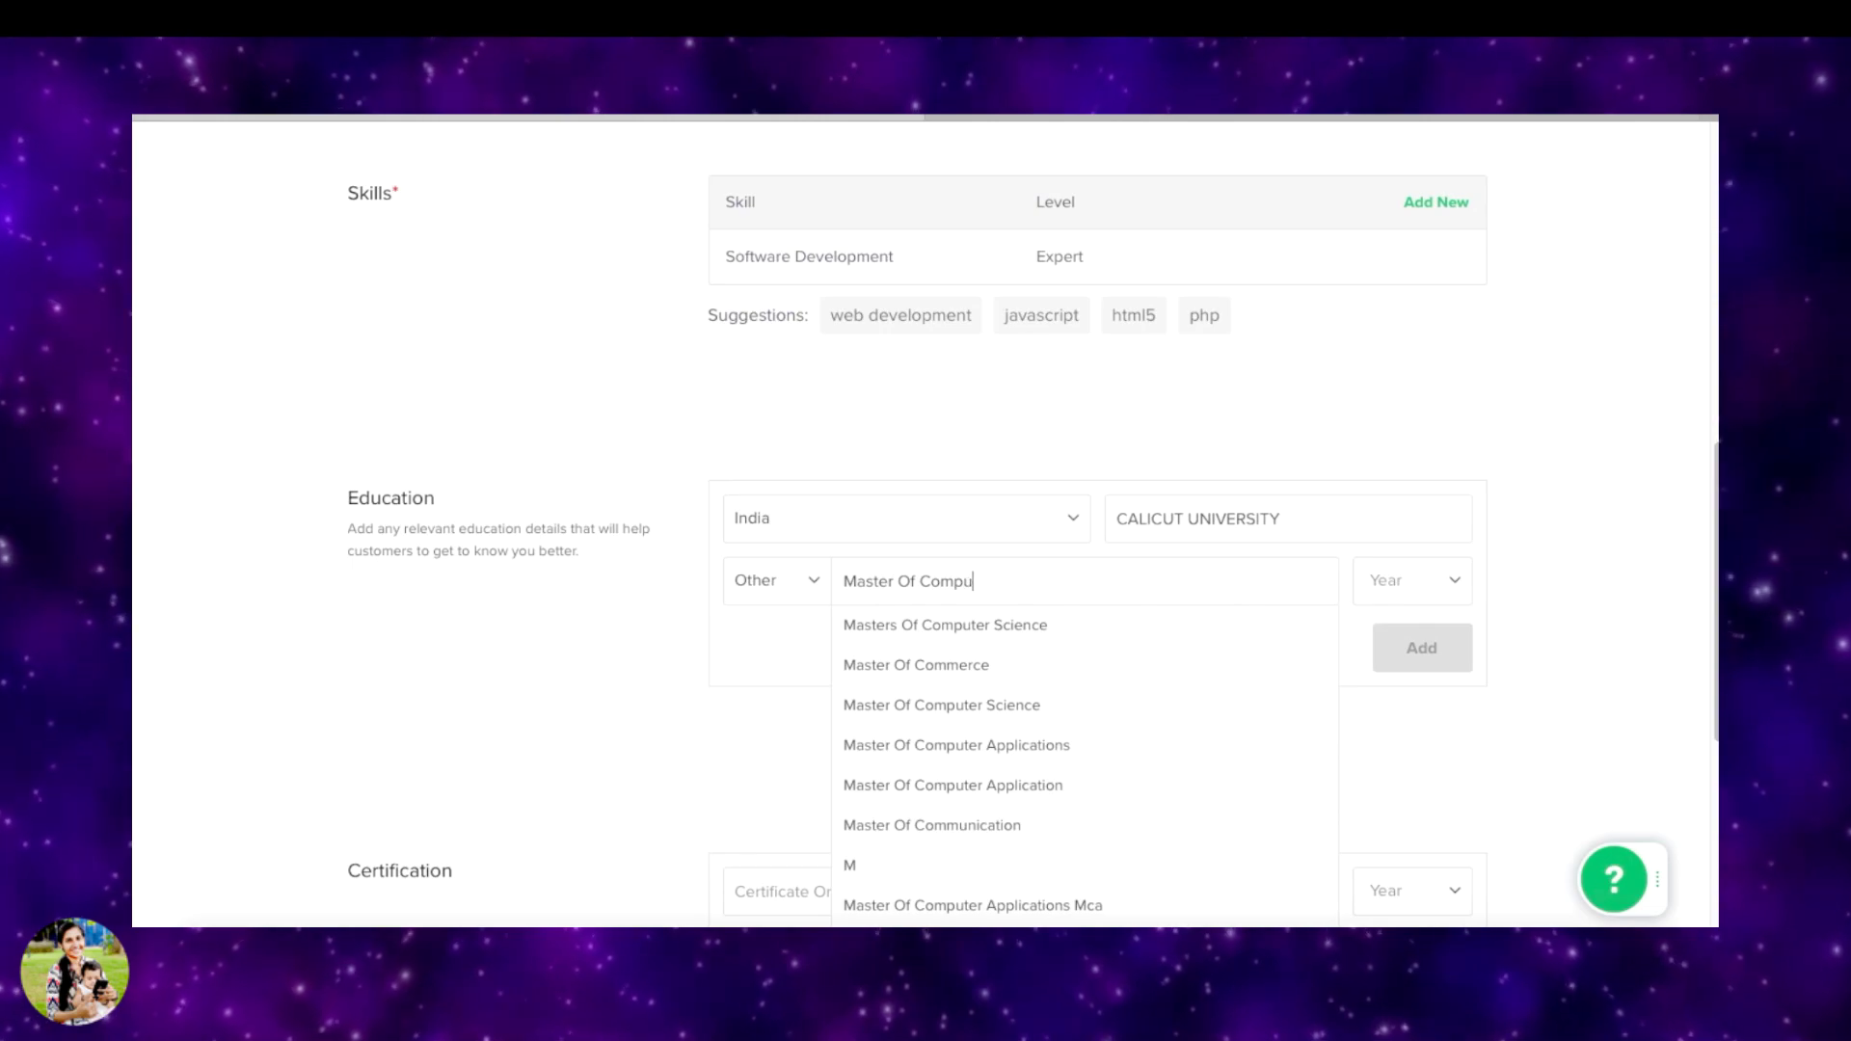
{"action": "type", "text": "ter"}
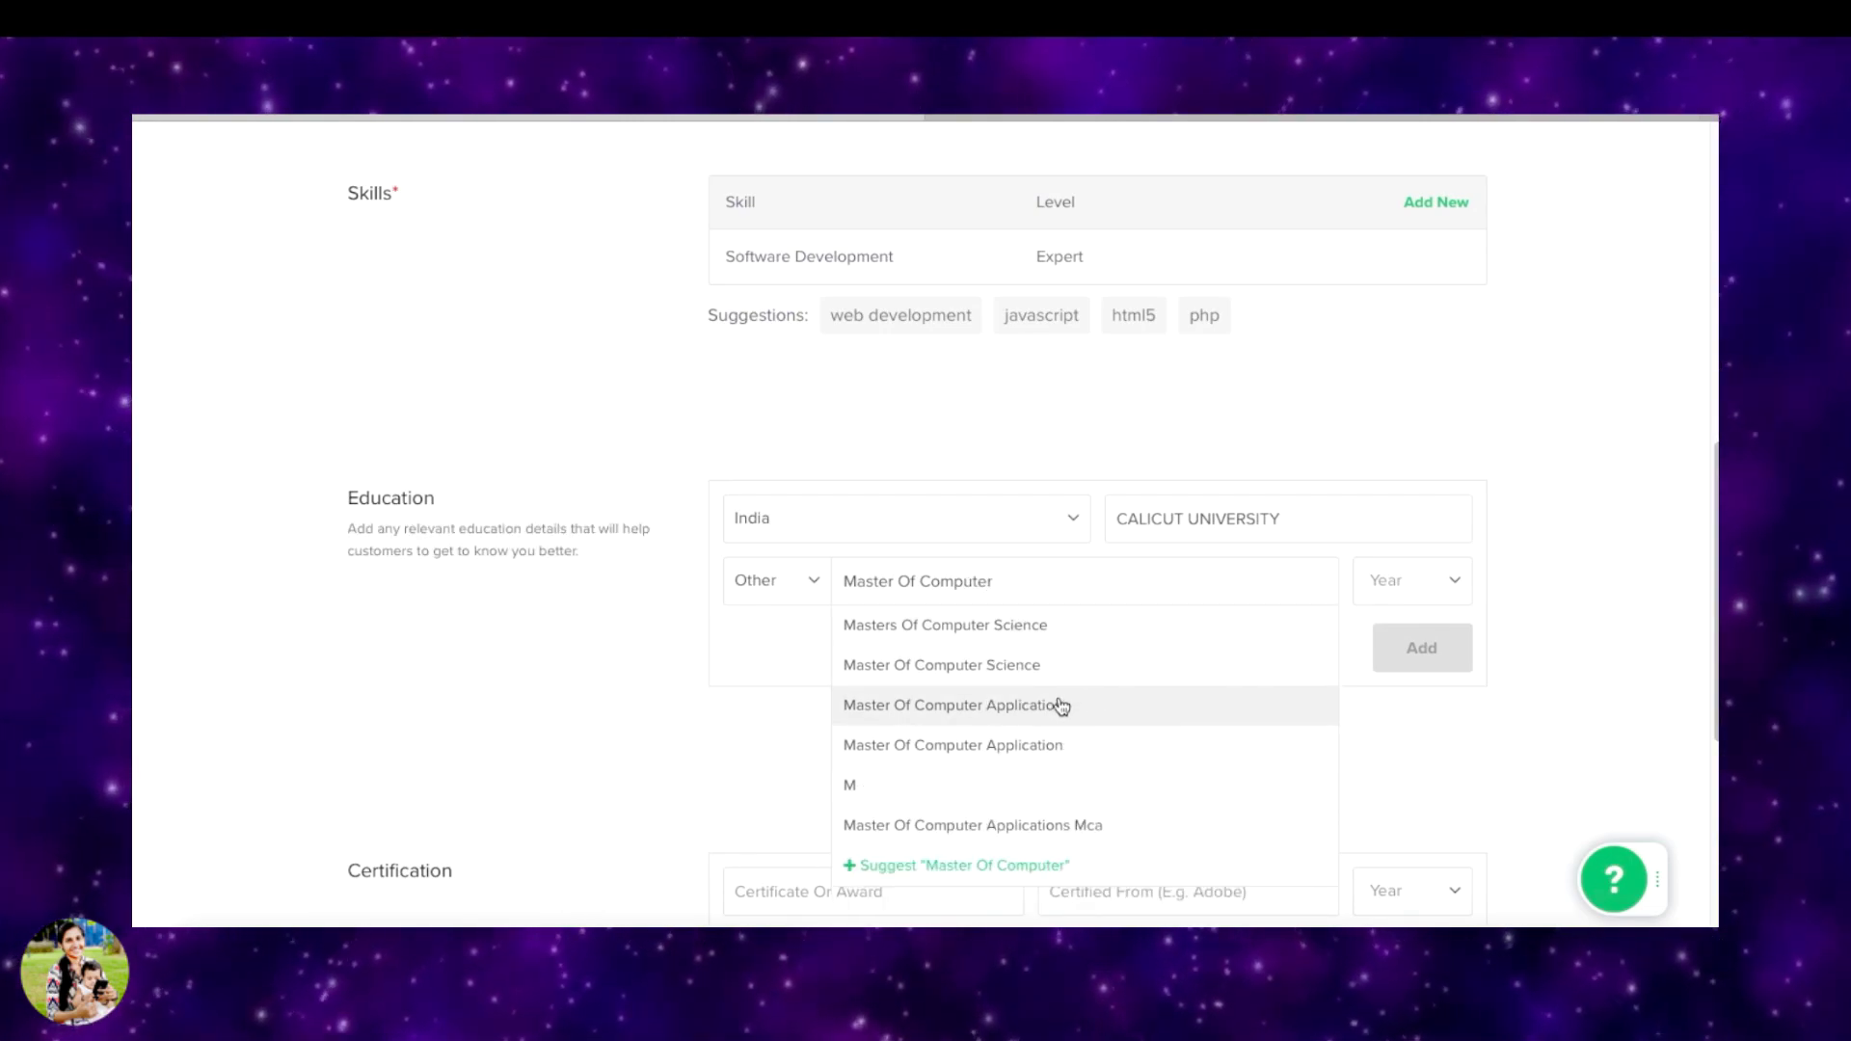
{"action": "left_click", "coordinate": [1060, 705]}
{"action": "left_click", "coordinate": [1405, 579]}
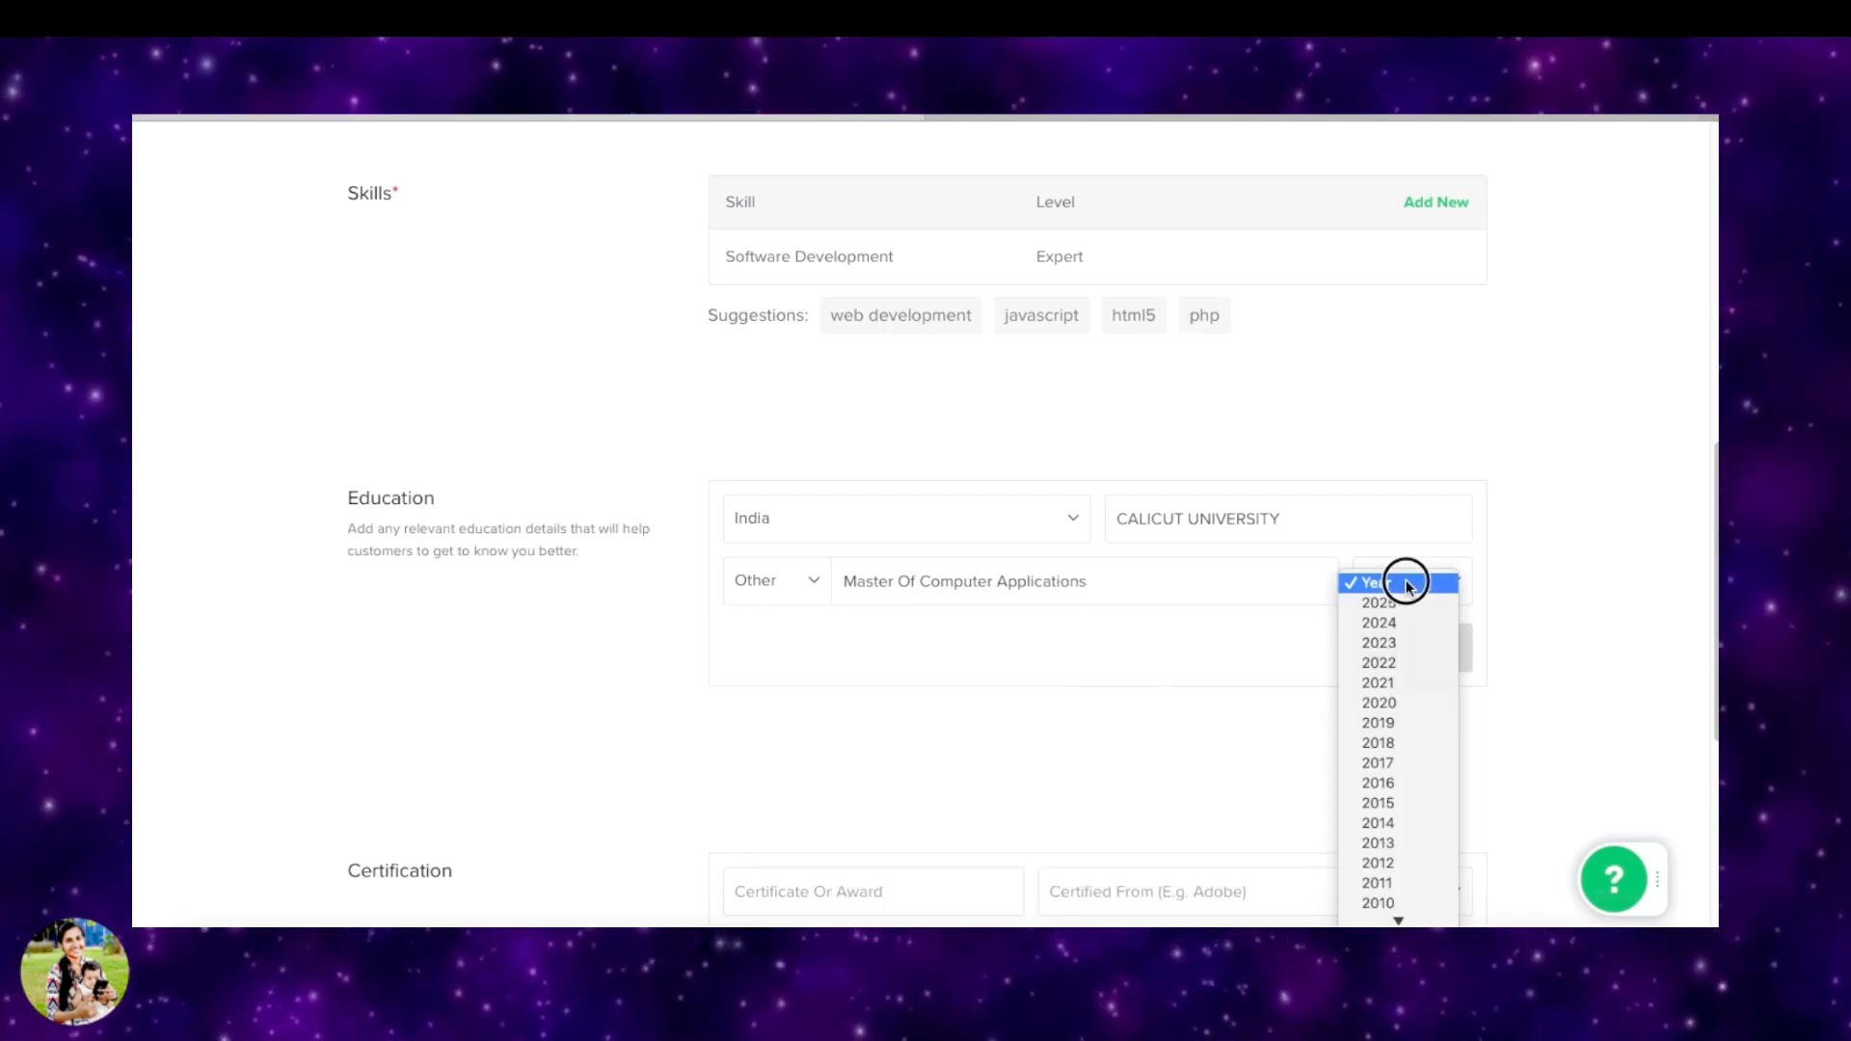
{"action": "left_click", "coordinate": [1400, 821]}
{"action": "left_click", "coordinate": [1436, 658]}
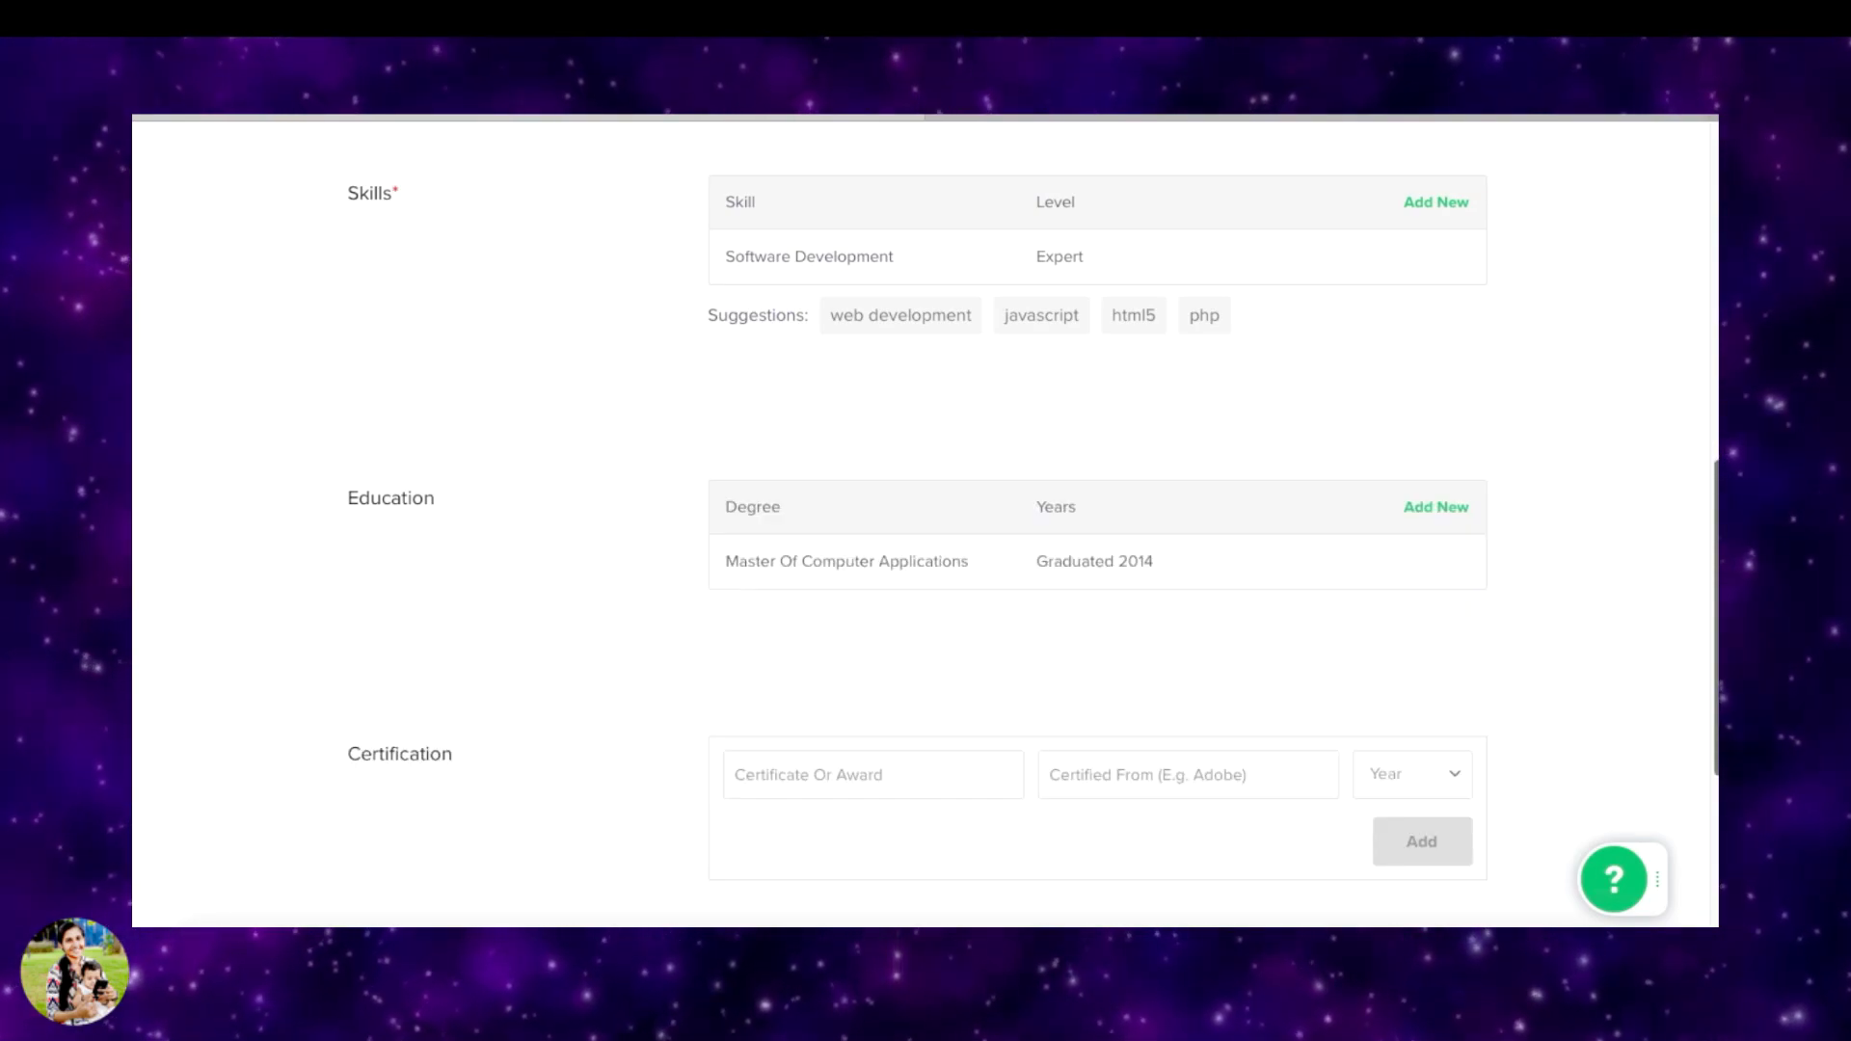
- Add a Python certificate from Udemy, year 2019, to the Certification section
{"action": "scroll", "coordinate": [926, 520], "scroll_direction": "down", "scroll_amount": 3}
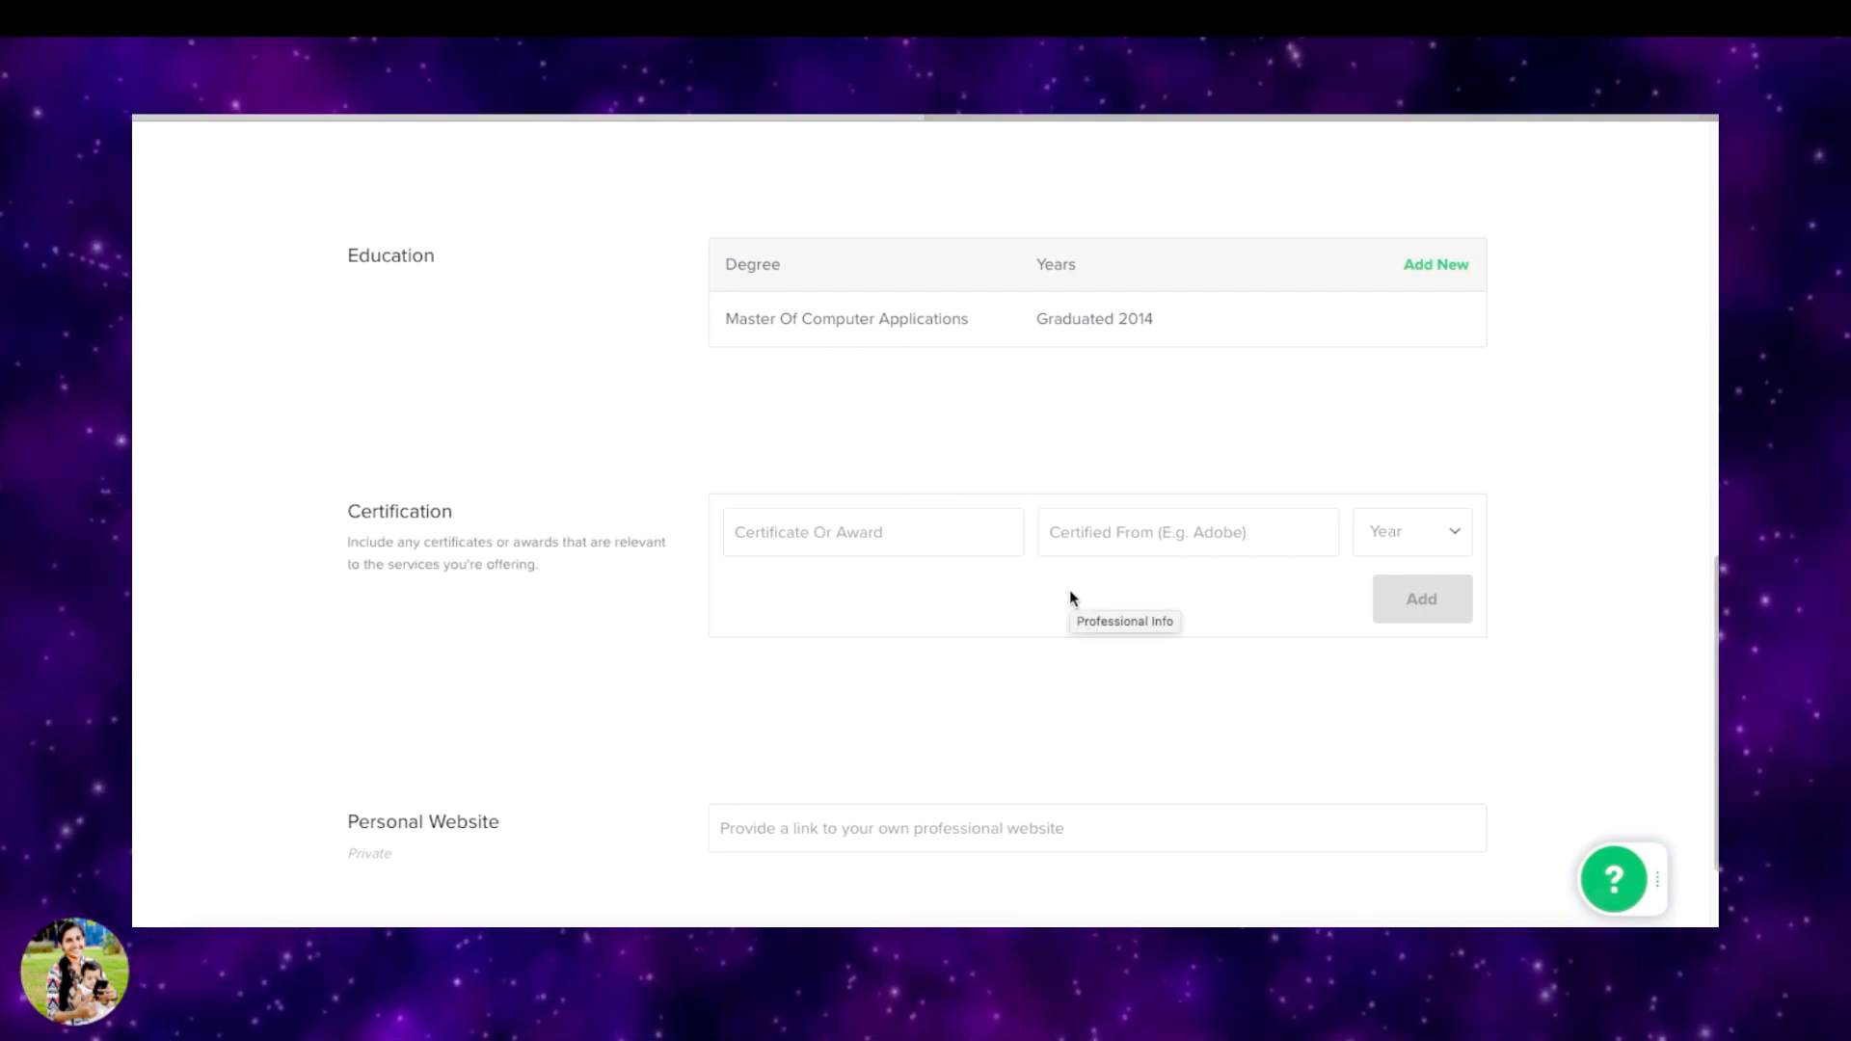
{"action": "left_click", "coordinate": [924, 533]}
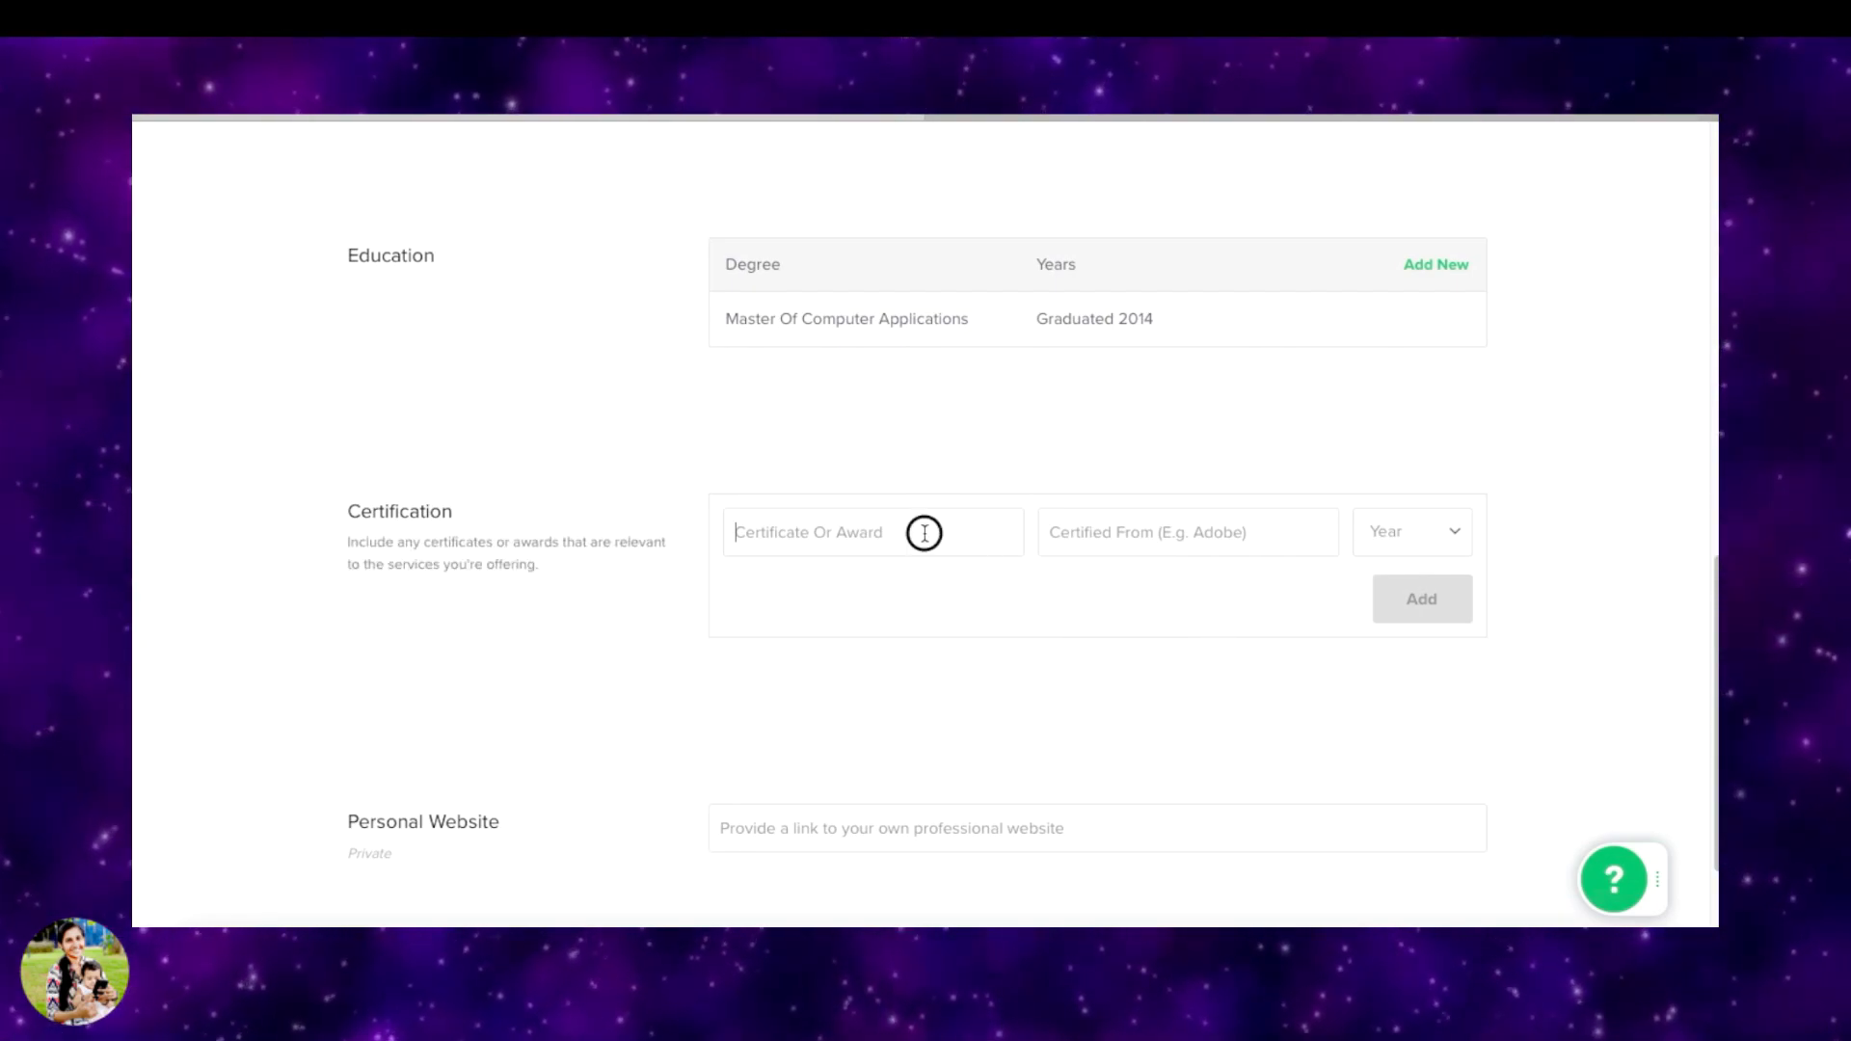
{"action": "type", "text": "Python"}
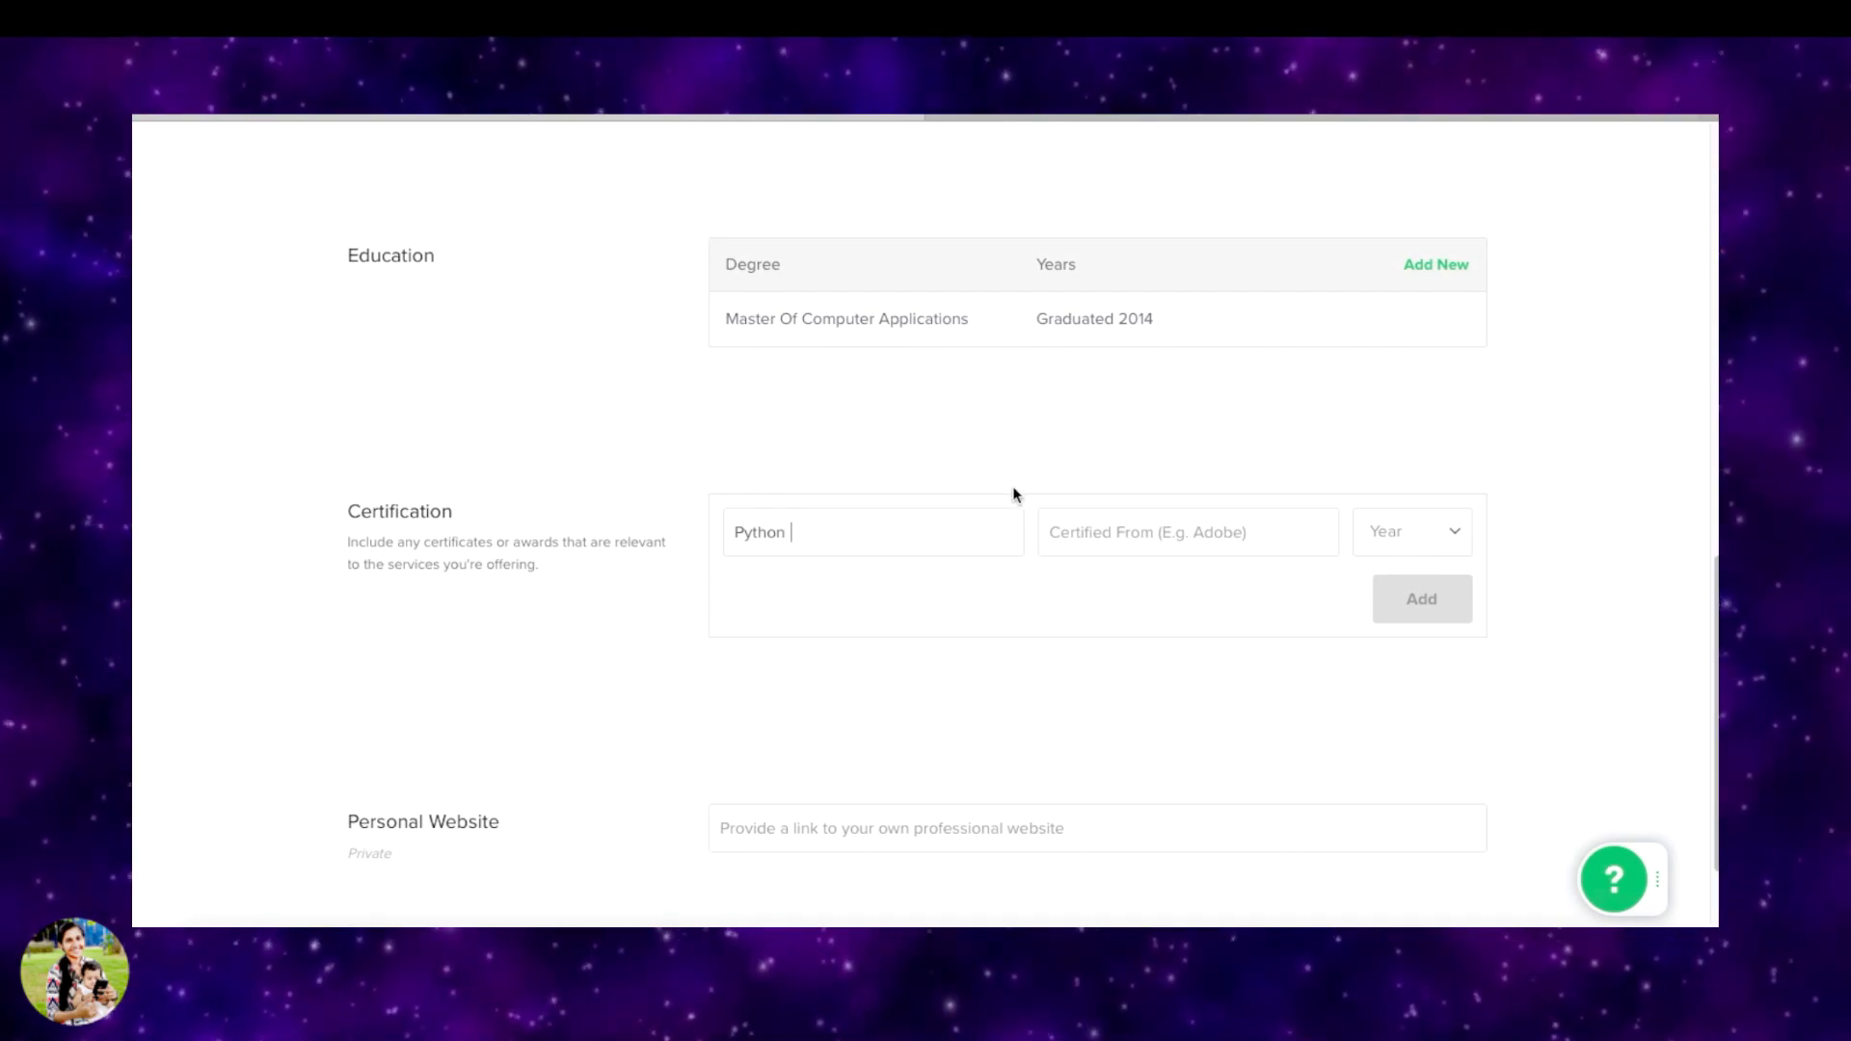
{"action": "left_click", "coordinate": [1123, 537]}
{"action": "type", "text": "Udemy"}
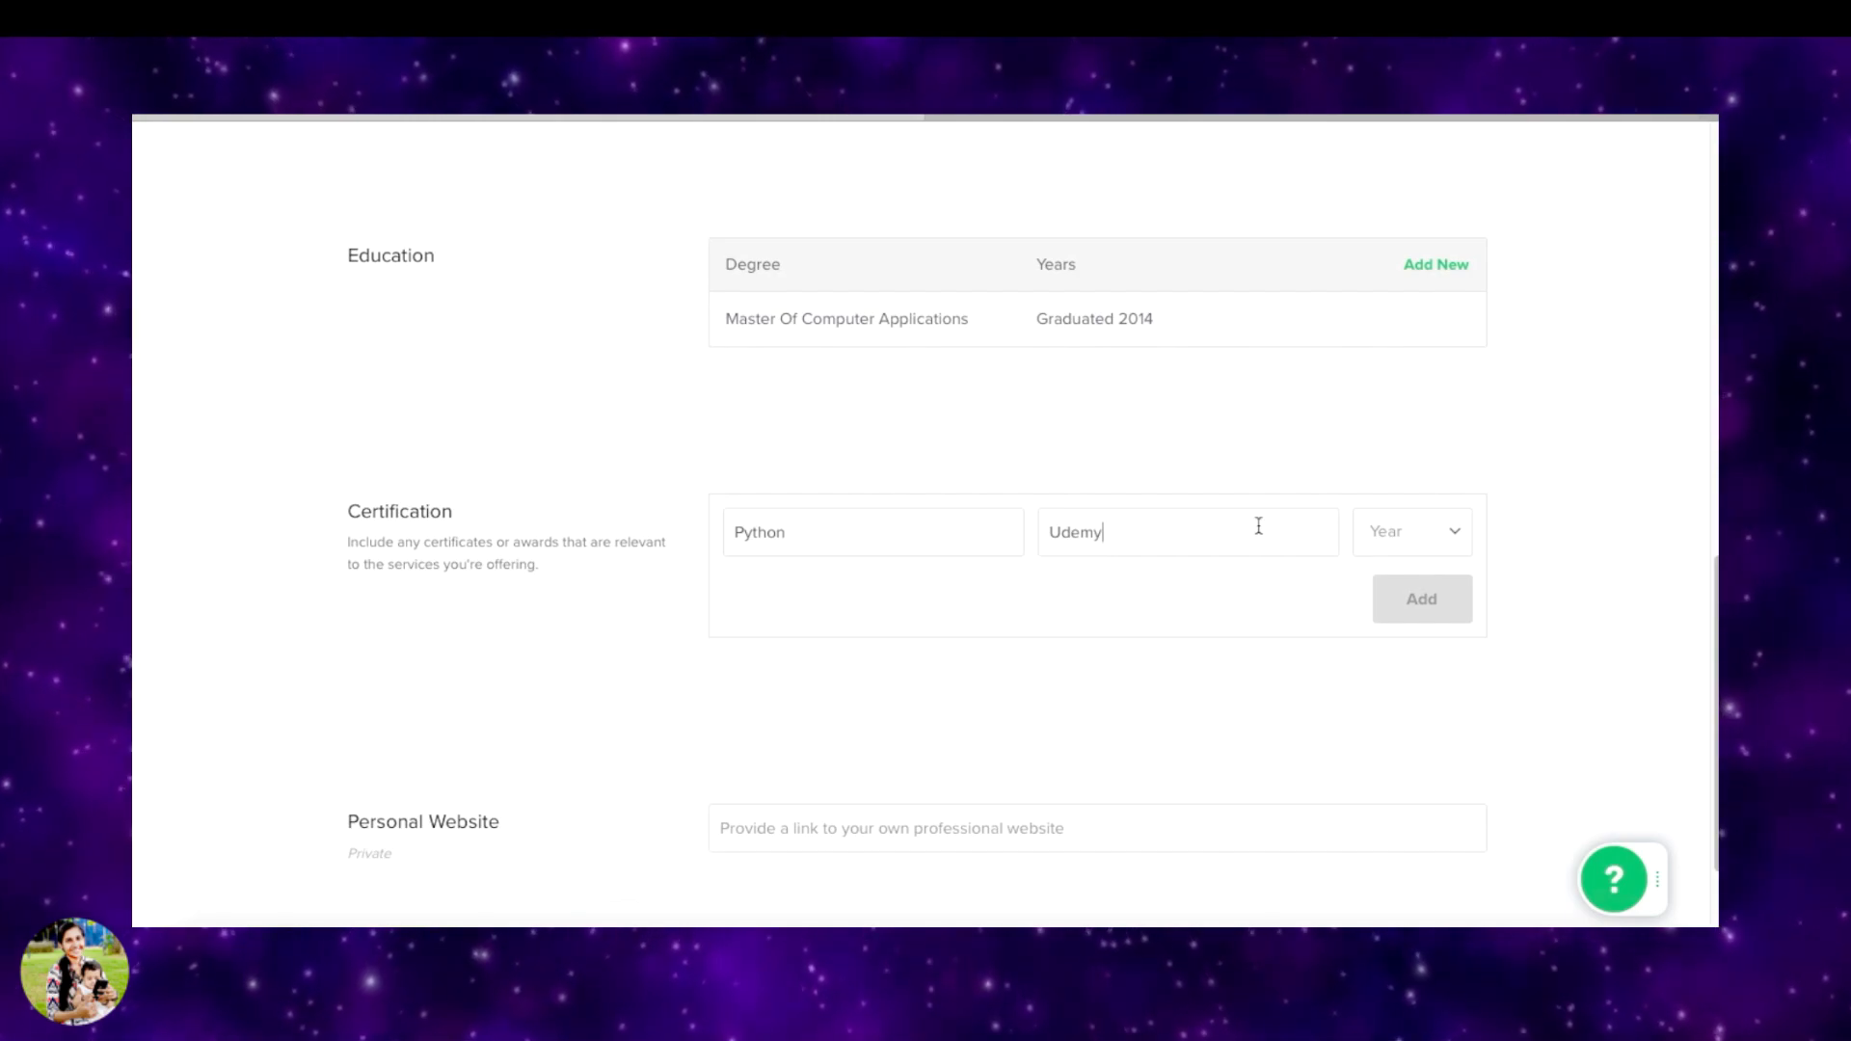
{"action": "left_click", "coordinate": [1408, 532]}
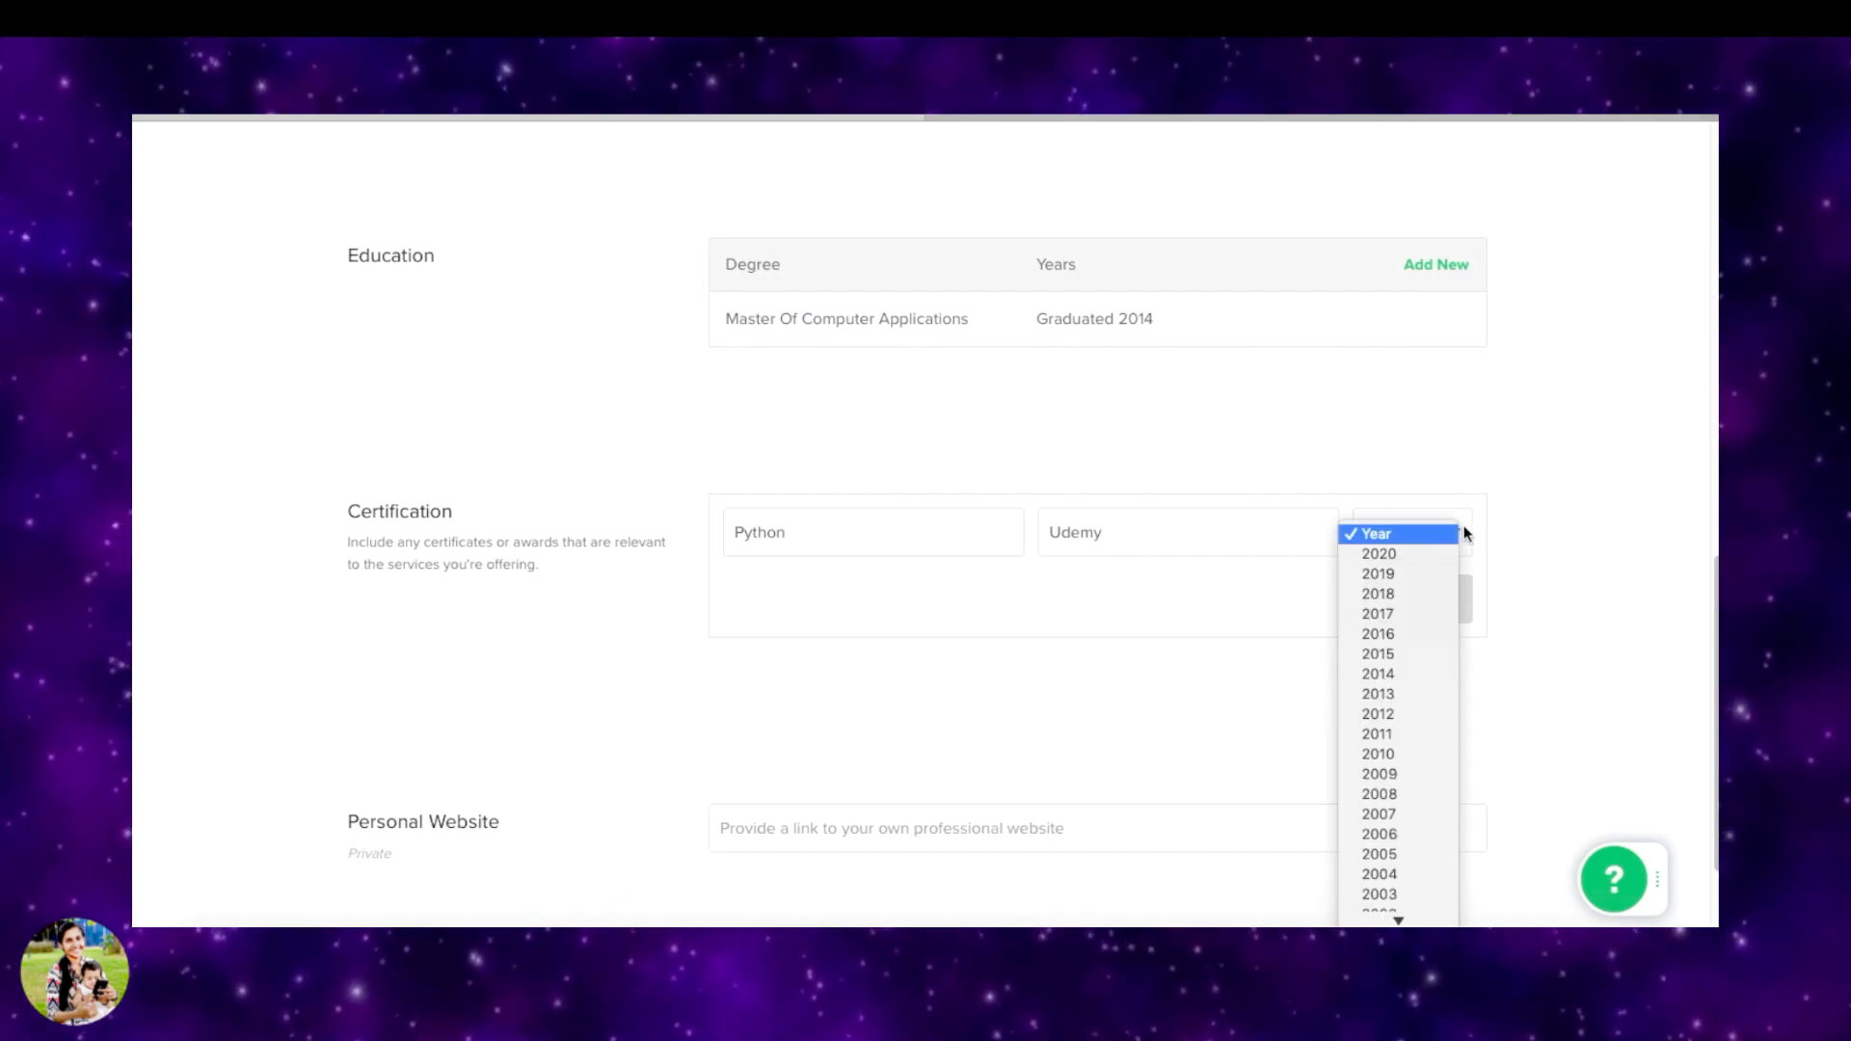
{"action": "left_click", "coordinate": [1389, 575]}
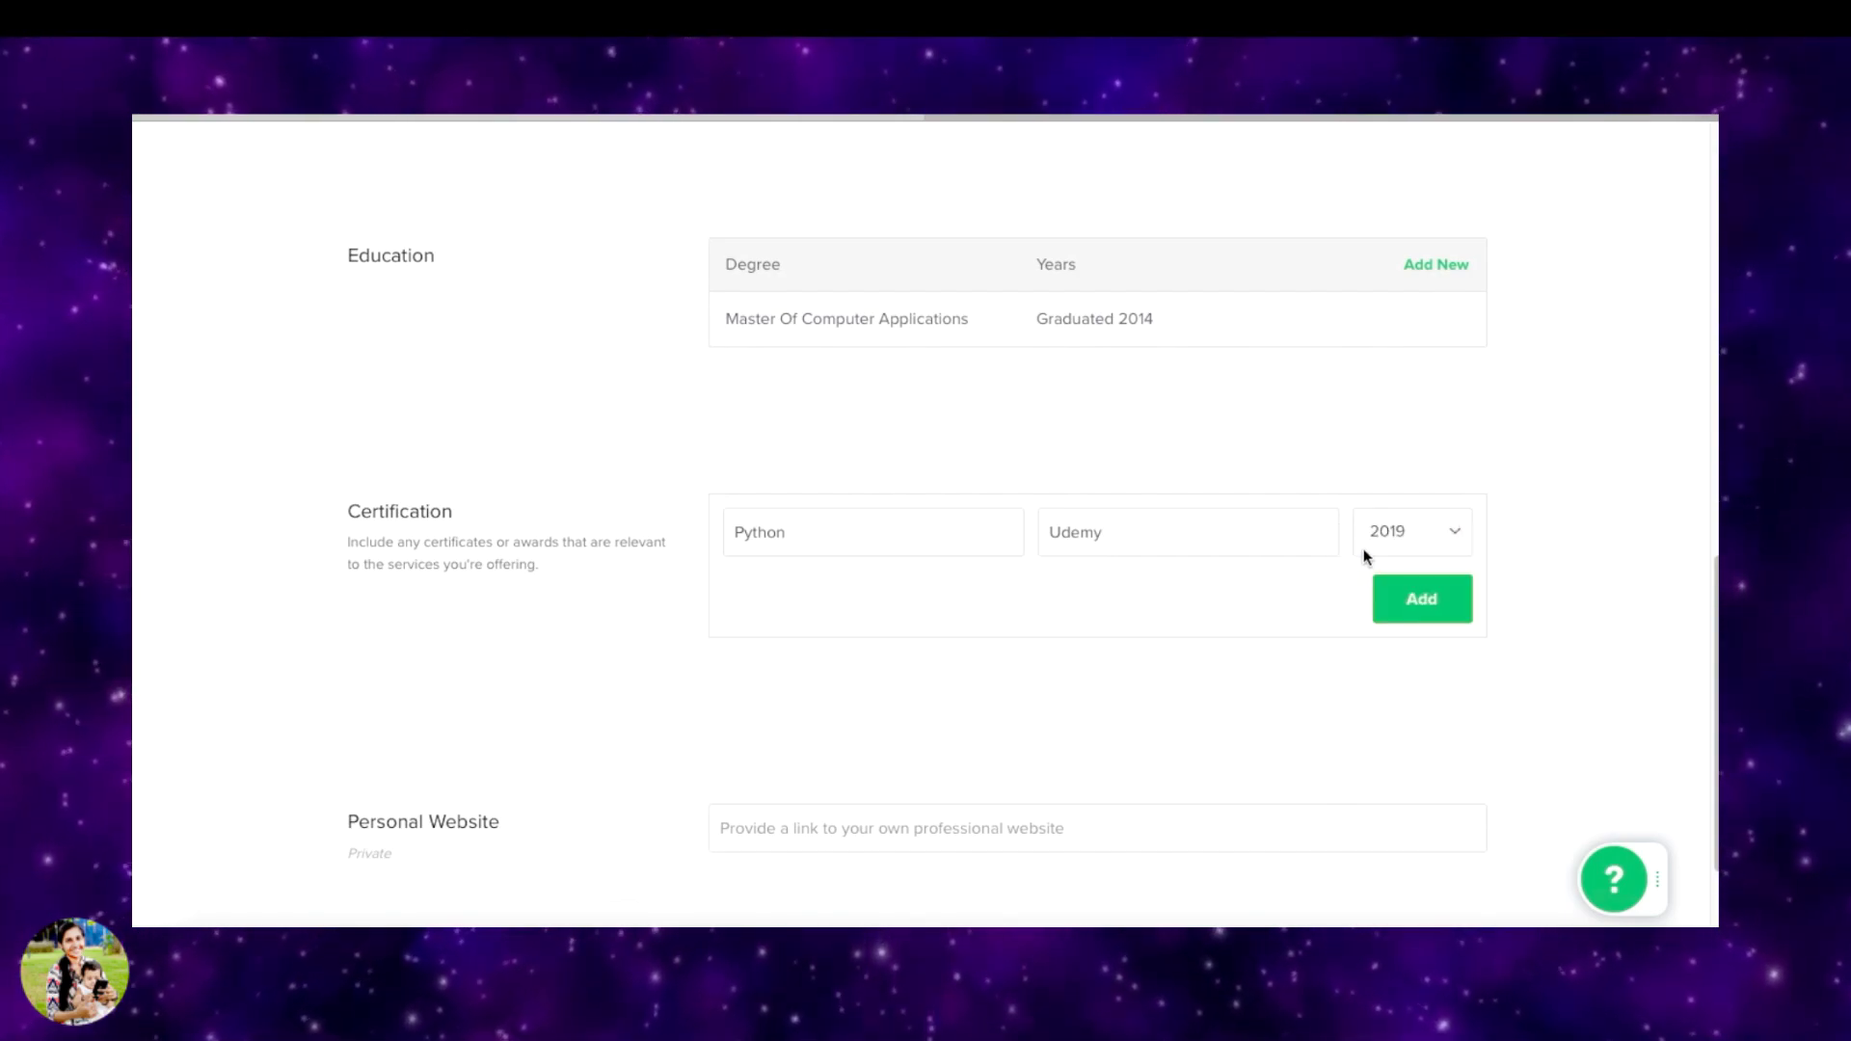
{"action": "left_click", "coordinate": [1438, 616]}
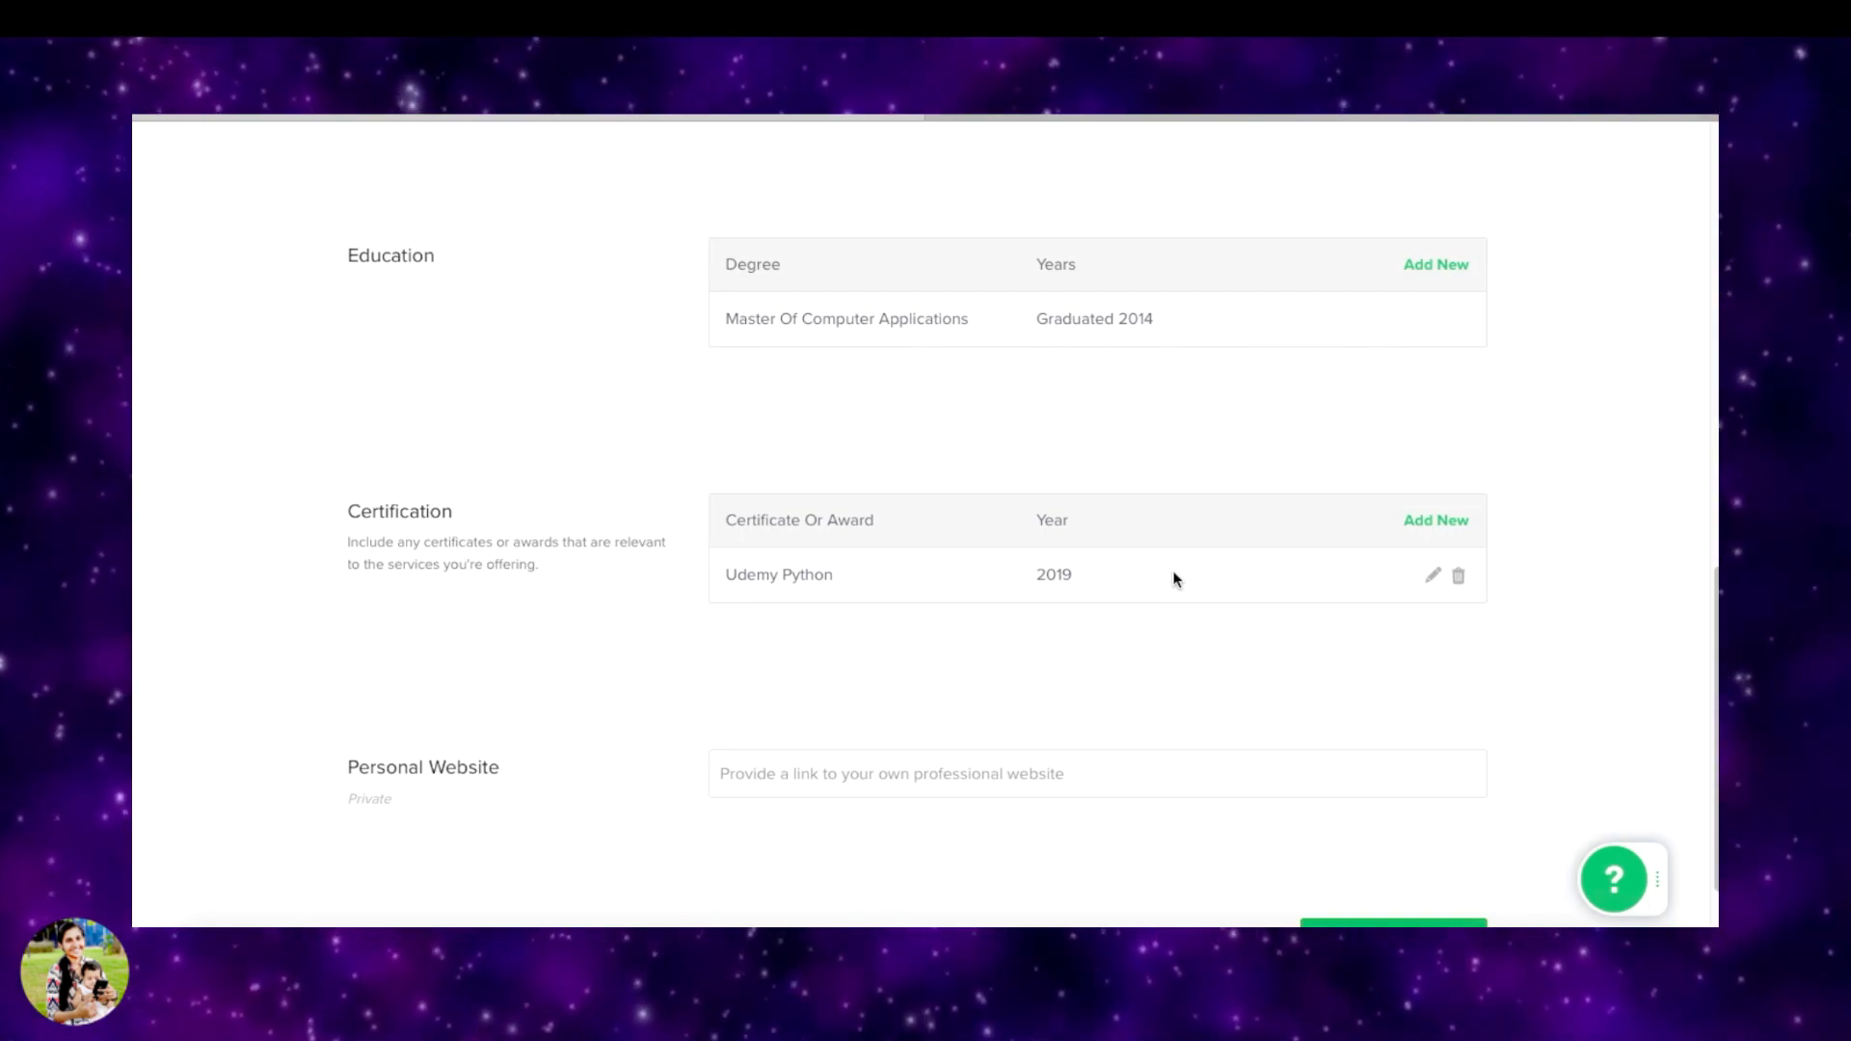
{"action": "left_click", "coordinate": [761, 786]}
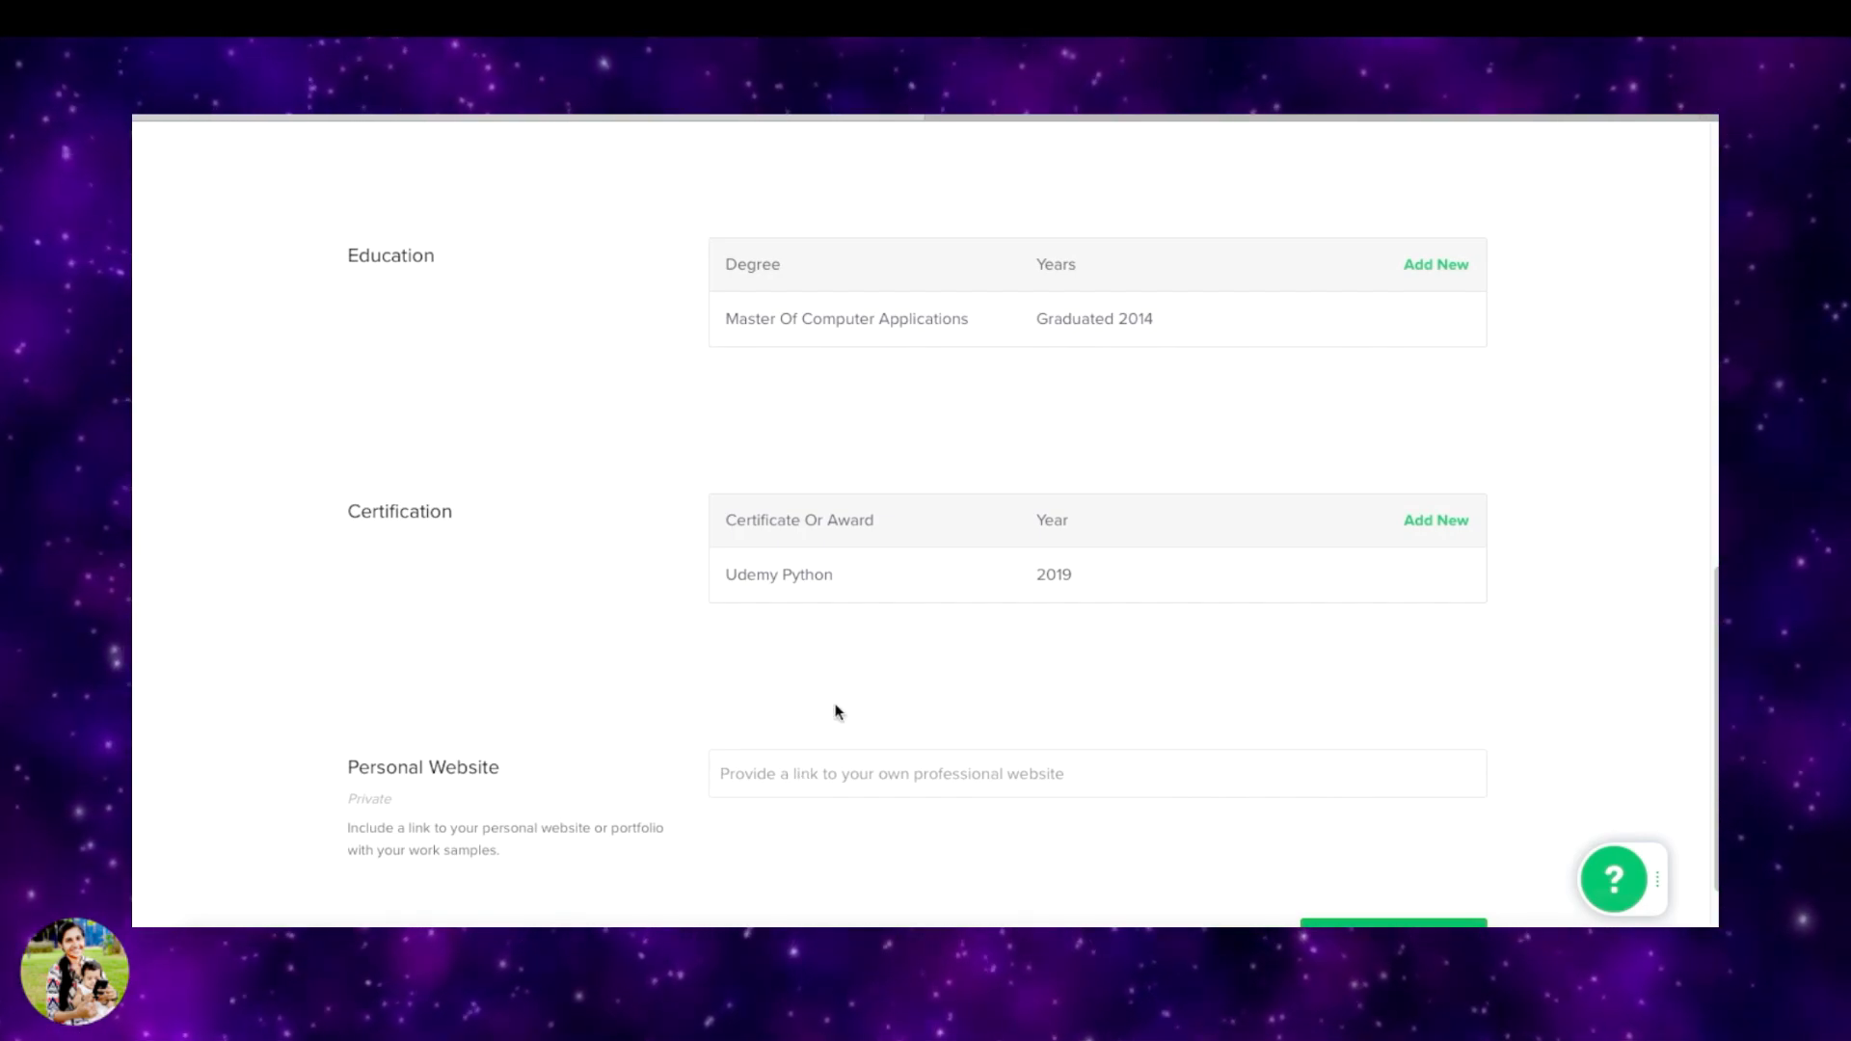
{"action": "left_click", "coordinate": [1231, 114]}
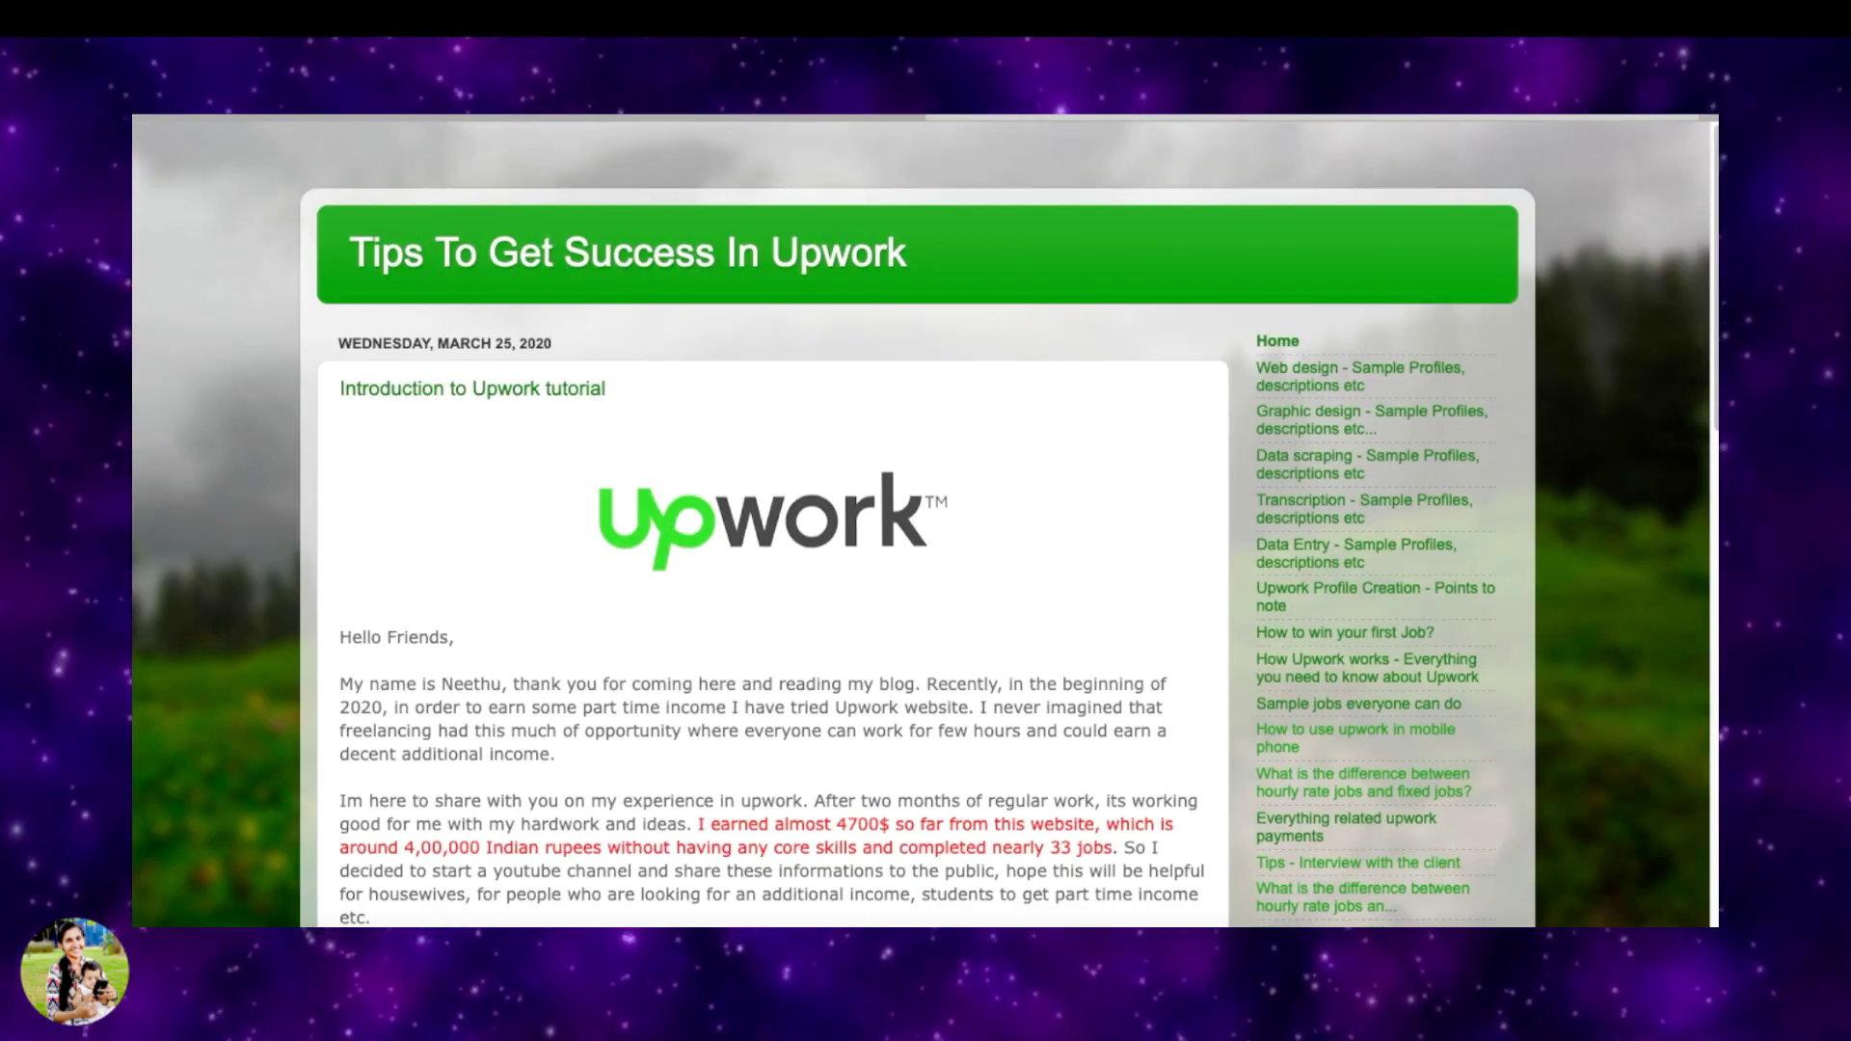
{"action": "key", "text": "super+l"}
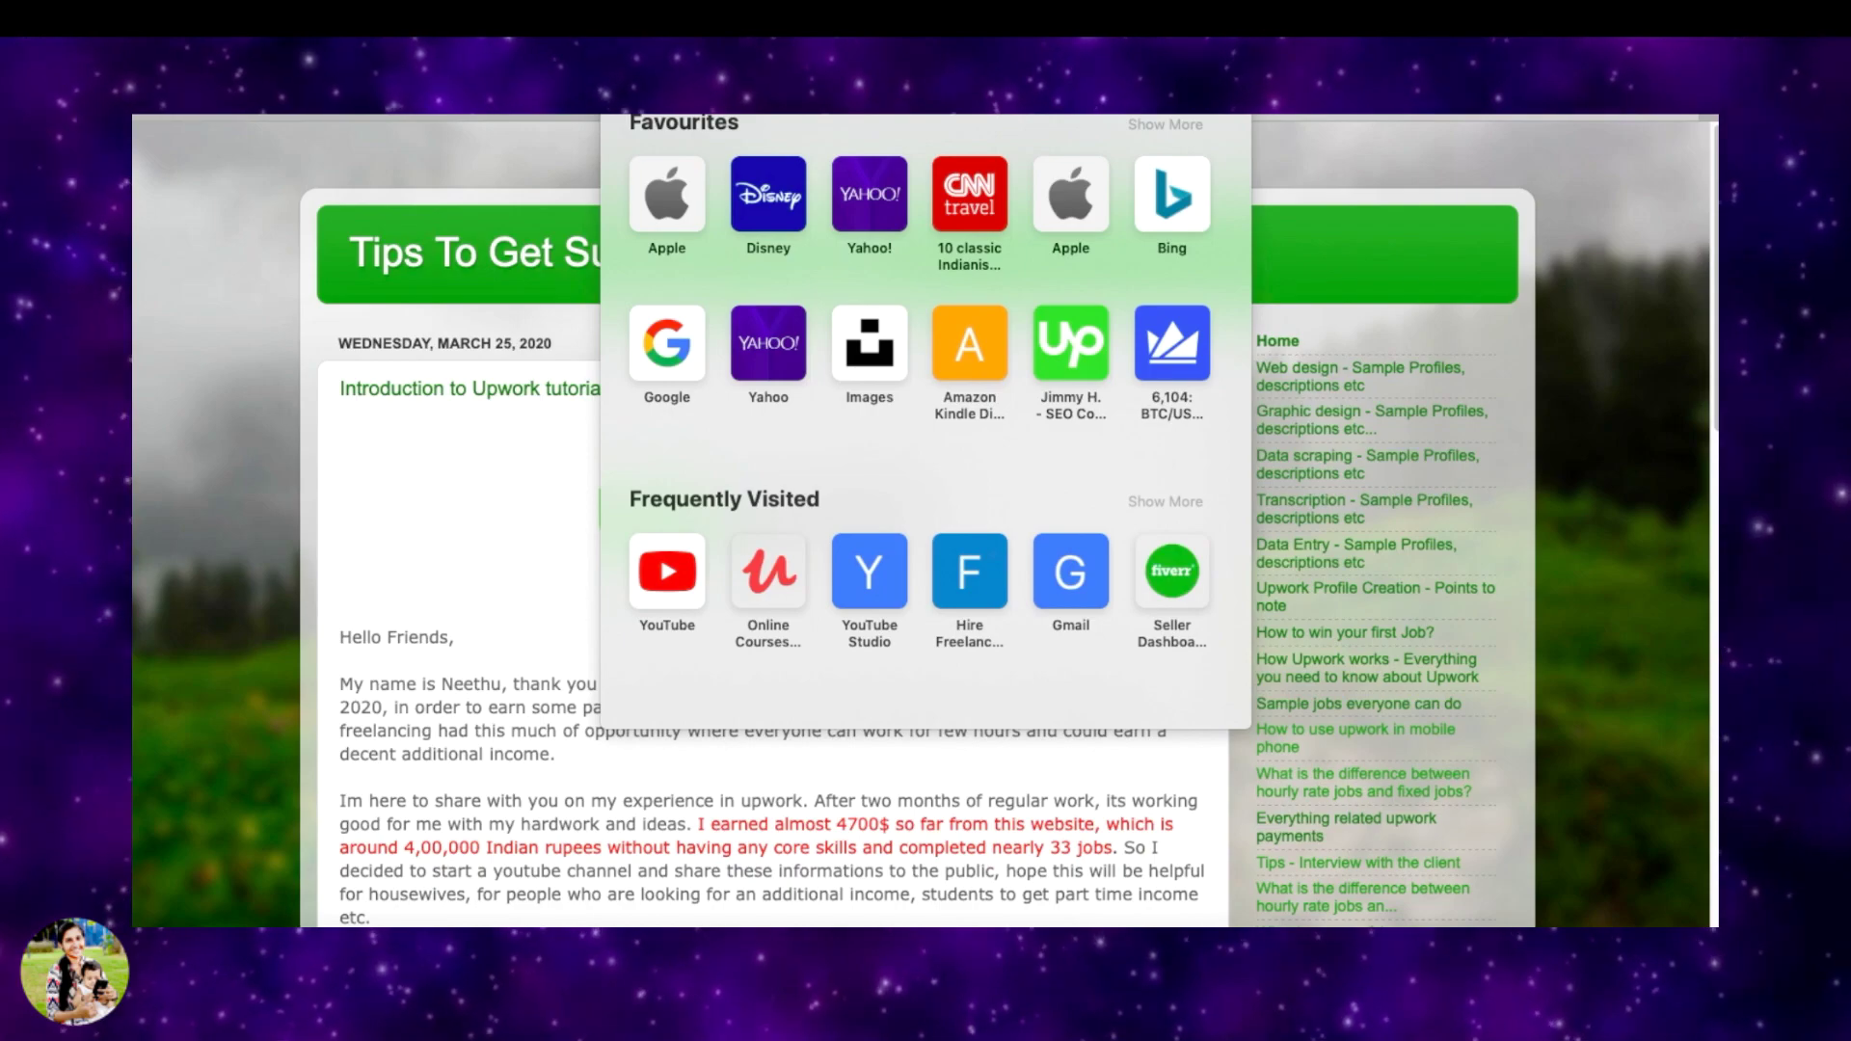
{"action": "left_click", "coordinate": [484, 121]}
{"action": "left_click", "coordinate": [783, 764]}
{"action": "type", "text": "https://tutorial4upwork.blogspot.com"}
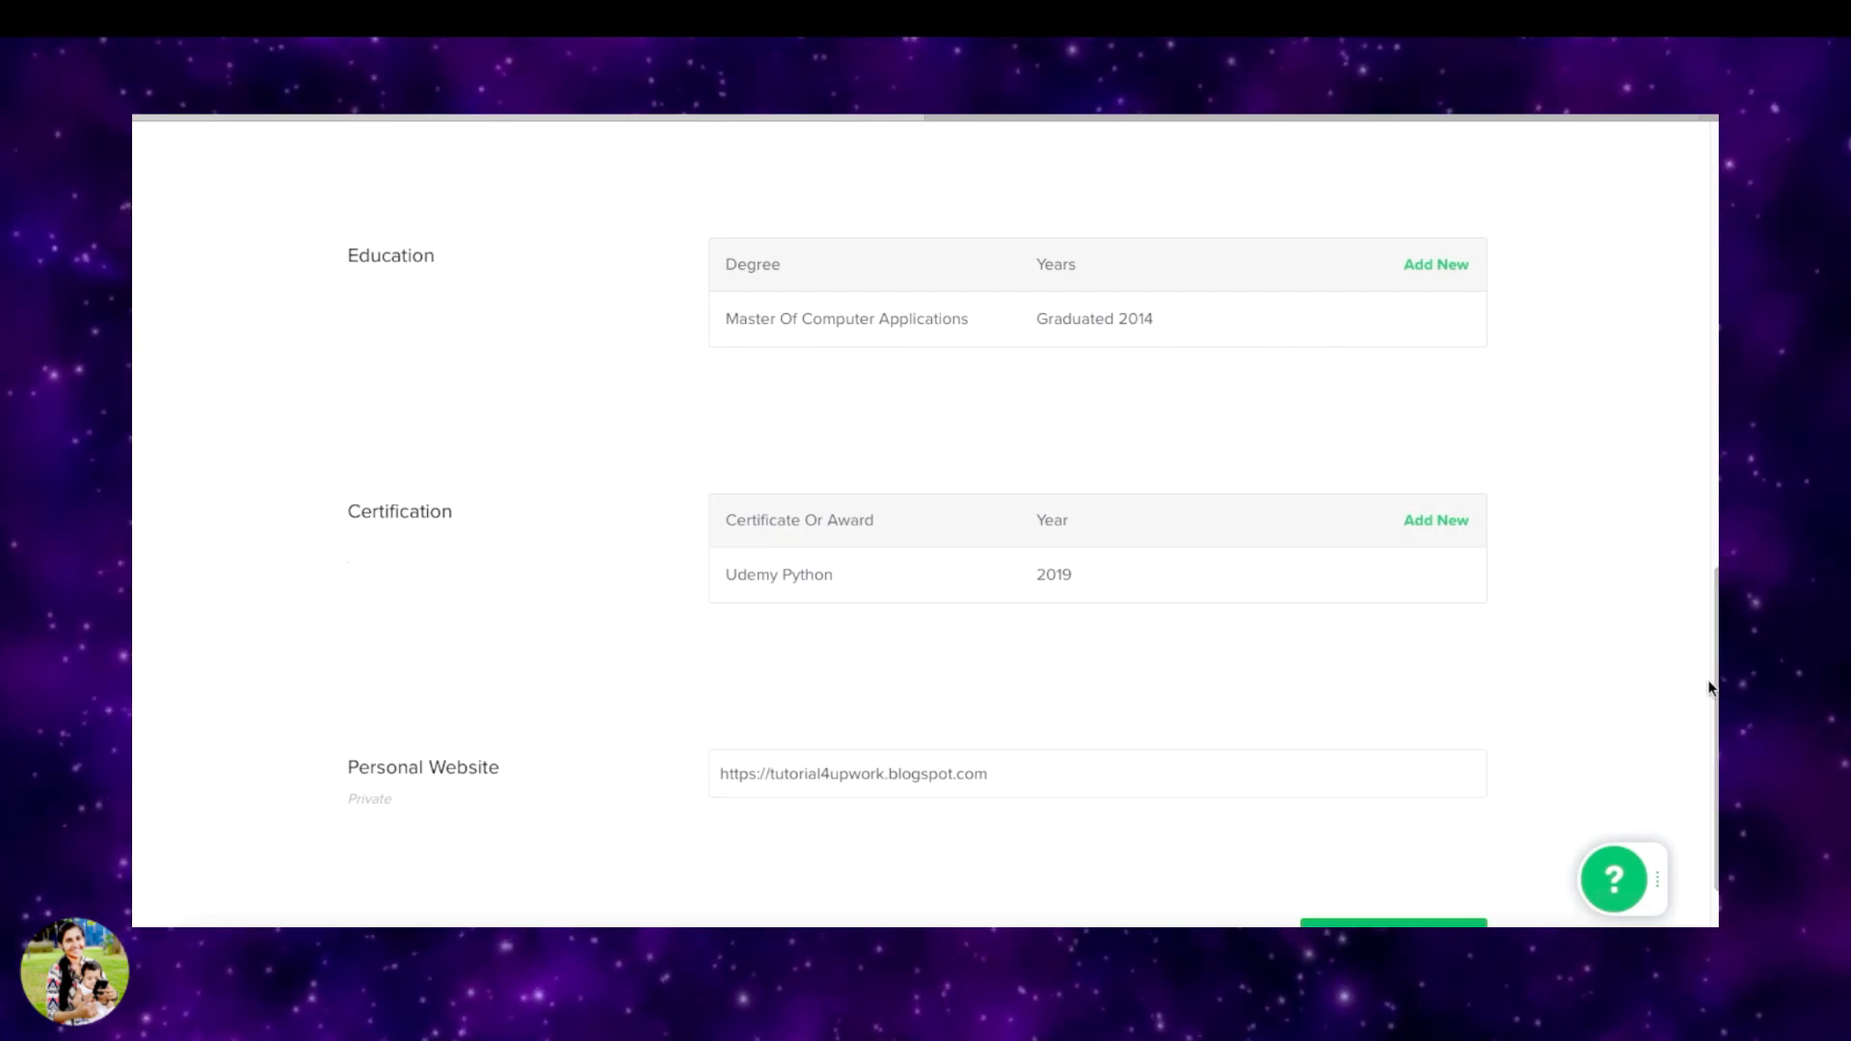
{"action": "scroll", "coordinate": [1707, 765], "scroll_direction": "down", "scroll_amount": 1}
{"action": "left_click", "coordinate": [1418, 848]}
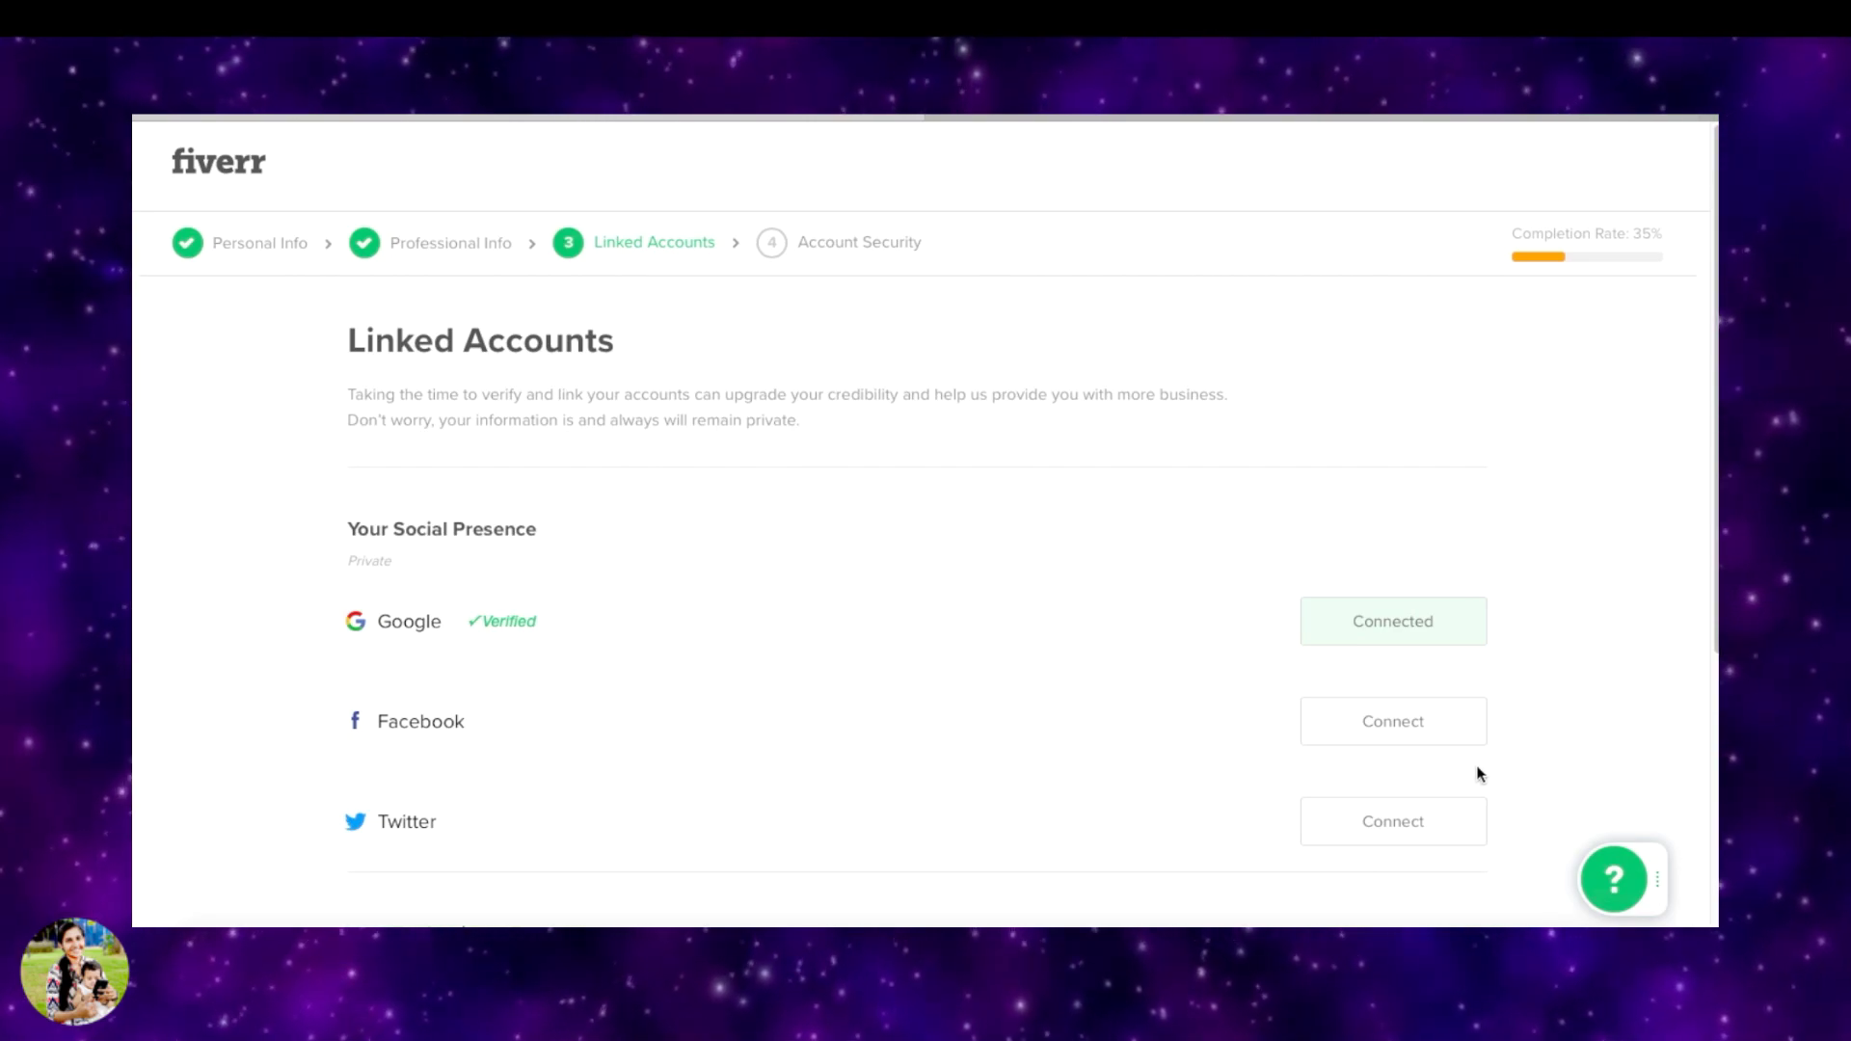
- Skip linking Facebook and Twitter and continue past Linked Accounts
{"action": "left_click_drag", "start_coordinate": [1715, 633], "coordinate": [1710, 847]}
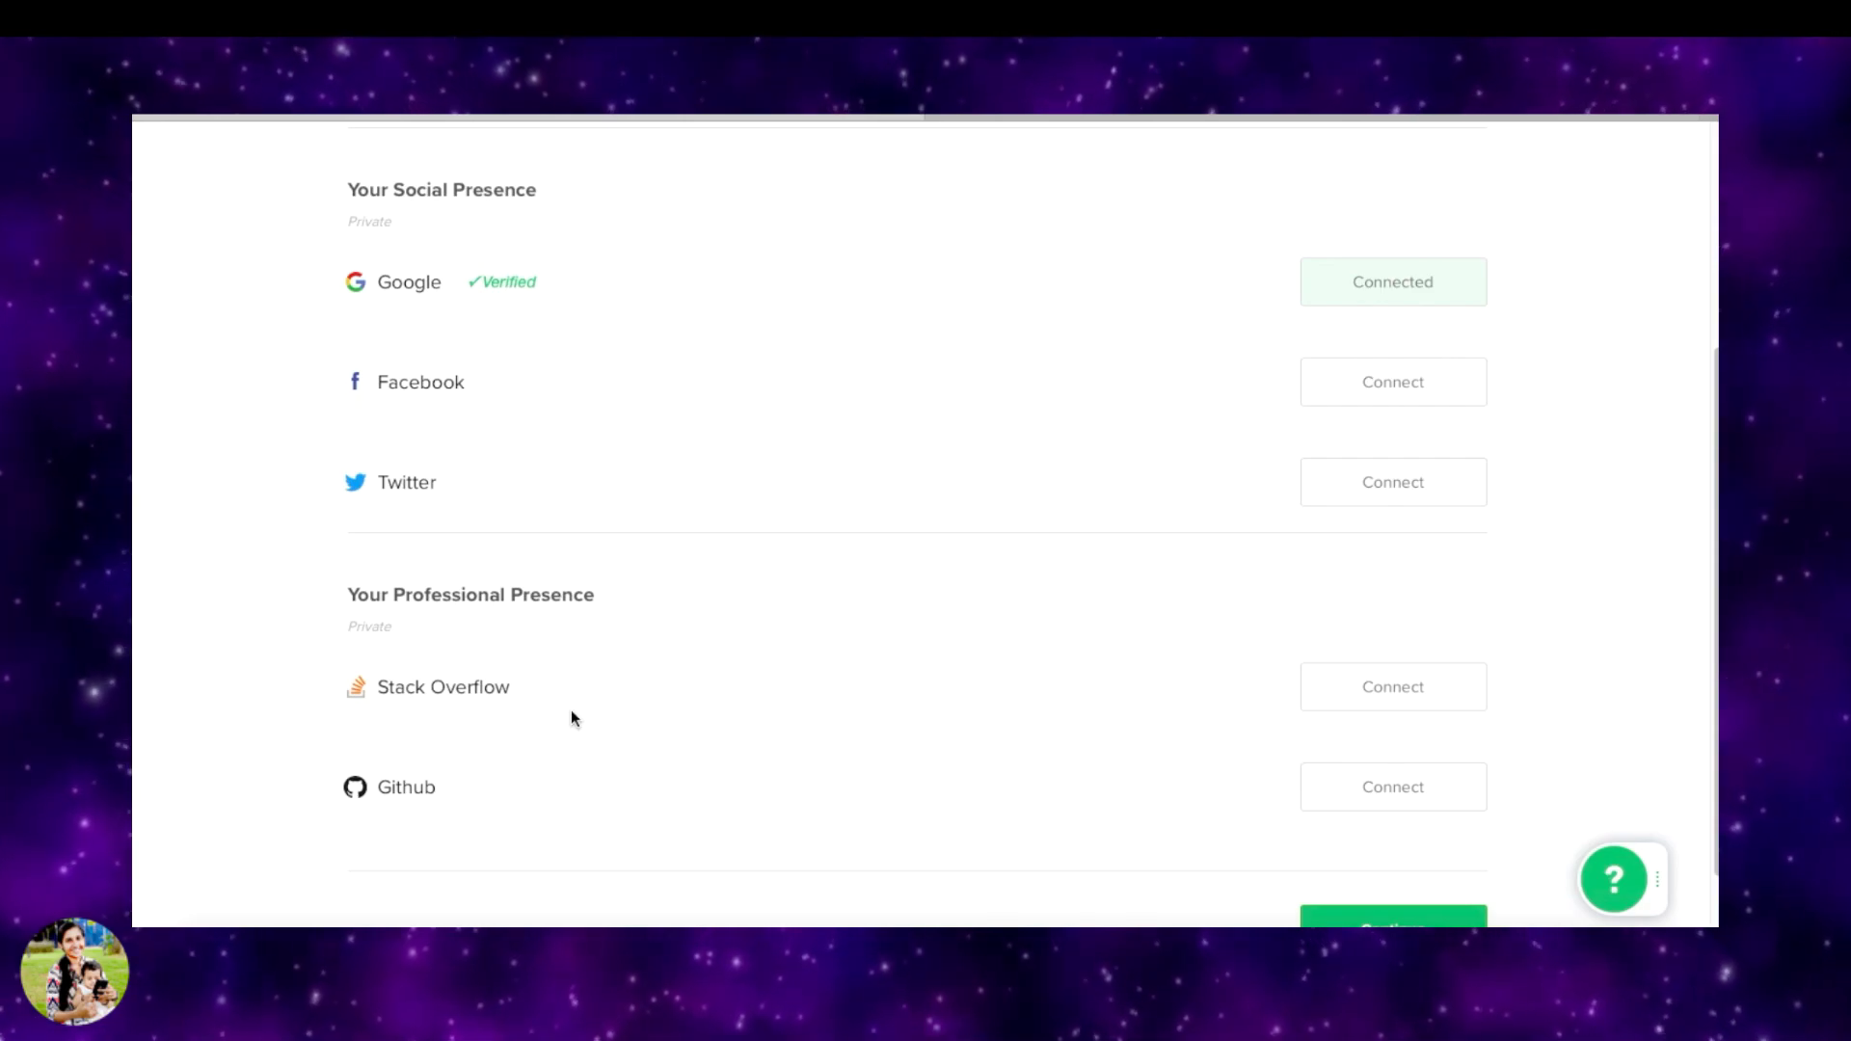
{"action": "scroll", "coordinate": [1704, 777], "scroll_direction": "down", "scroll_amount": 1}
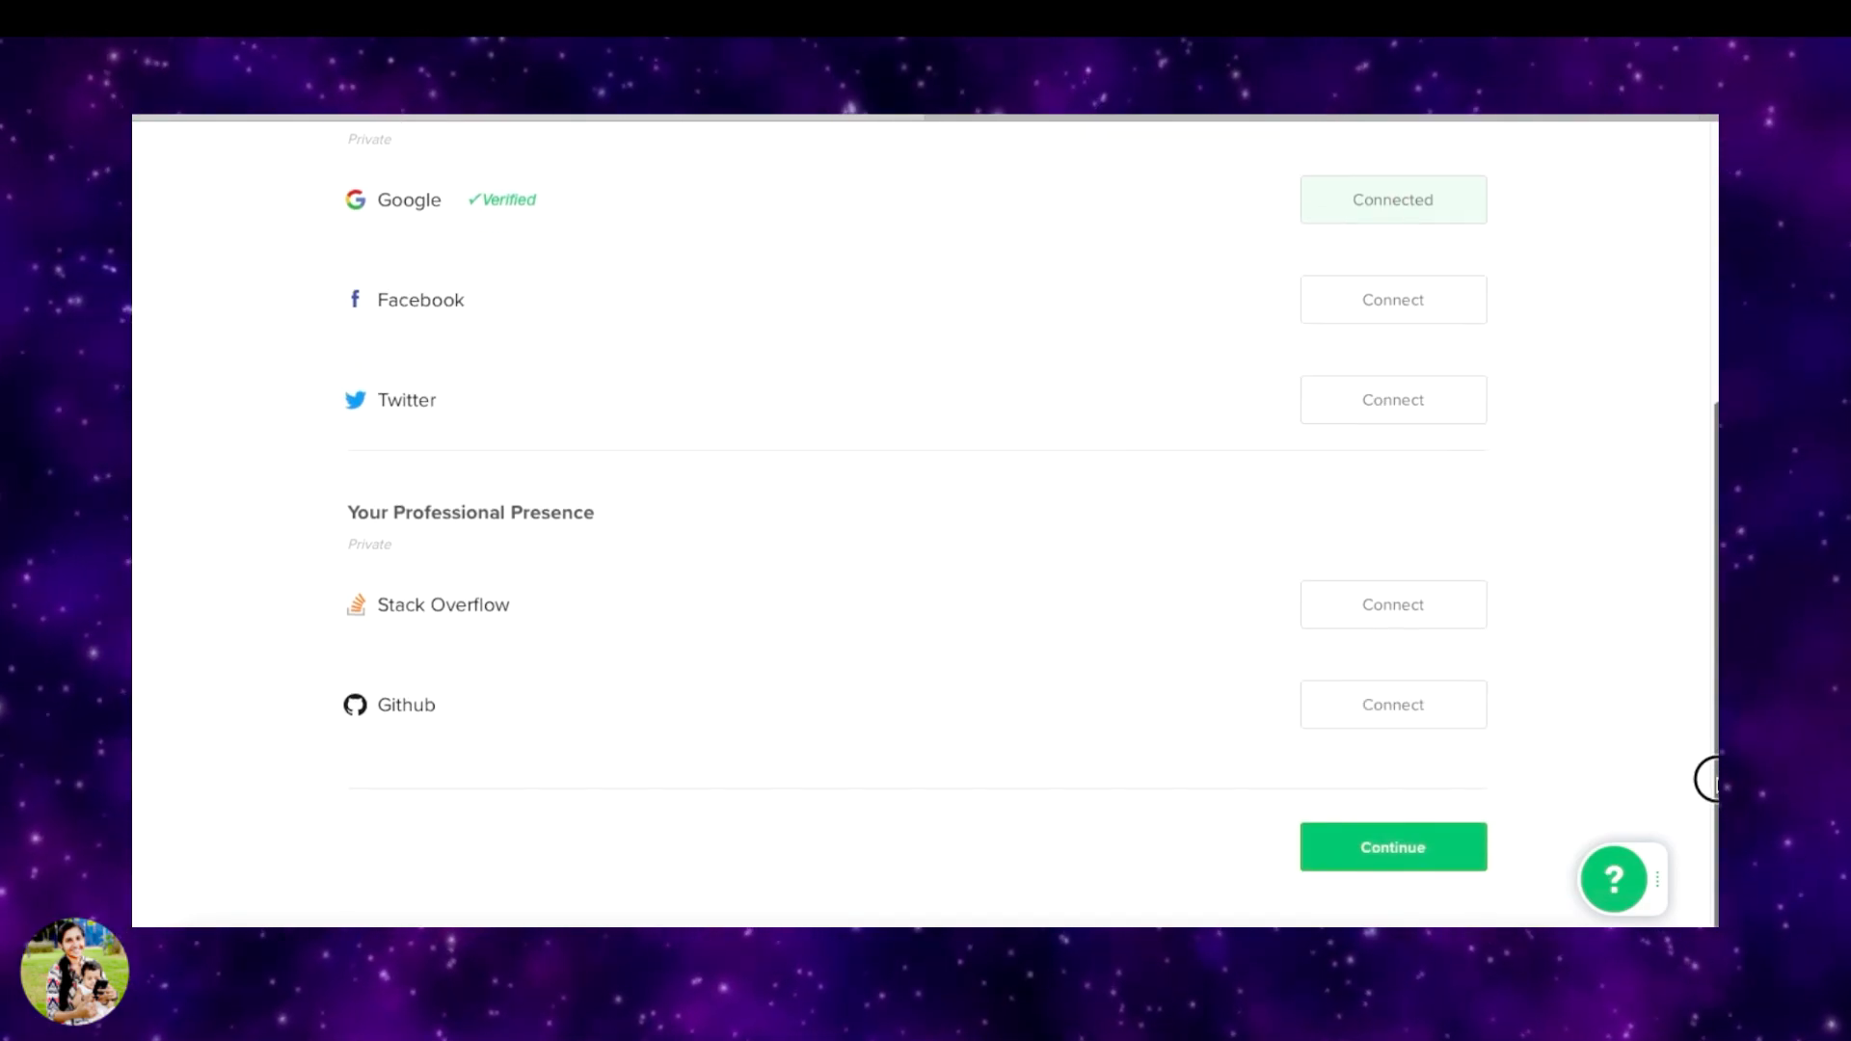
{"action": "left_click", "coordinate": [1405, 848]}
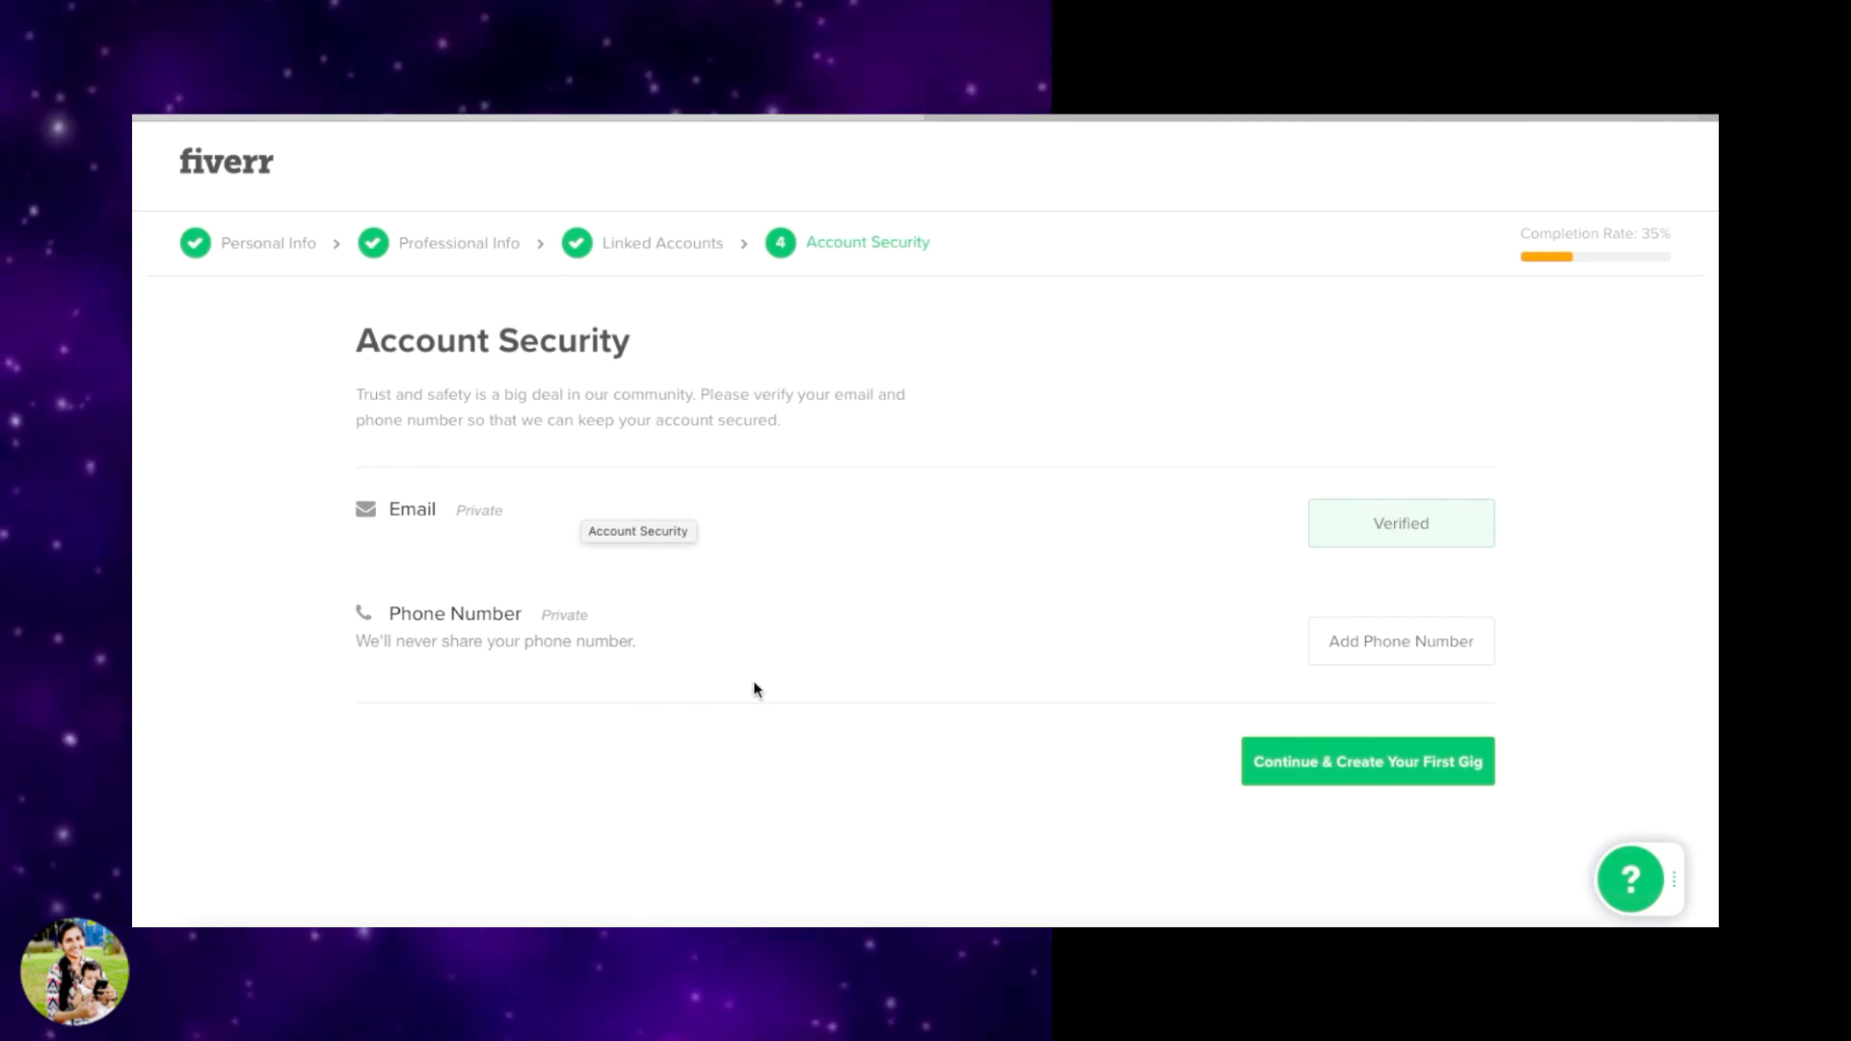
- Add the phone number, request an SMS code, and submit the received verification code
{"action": "left_click", "coordinate": [1358, 654]}
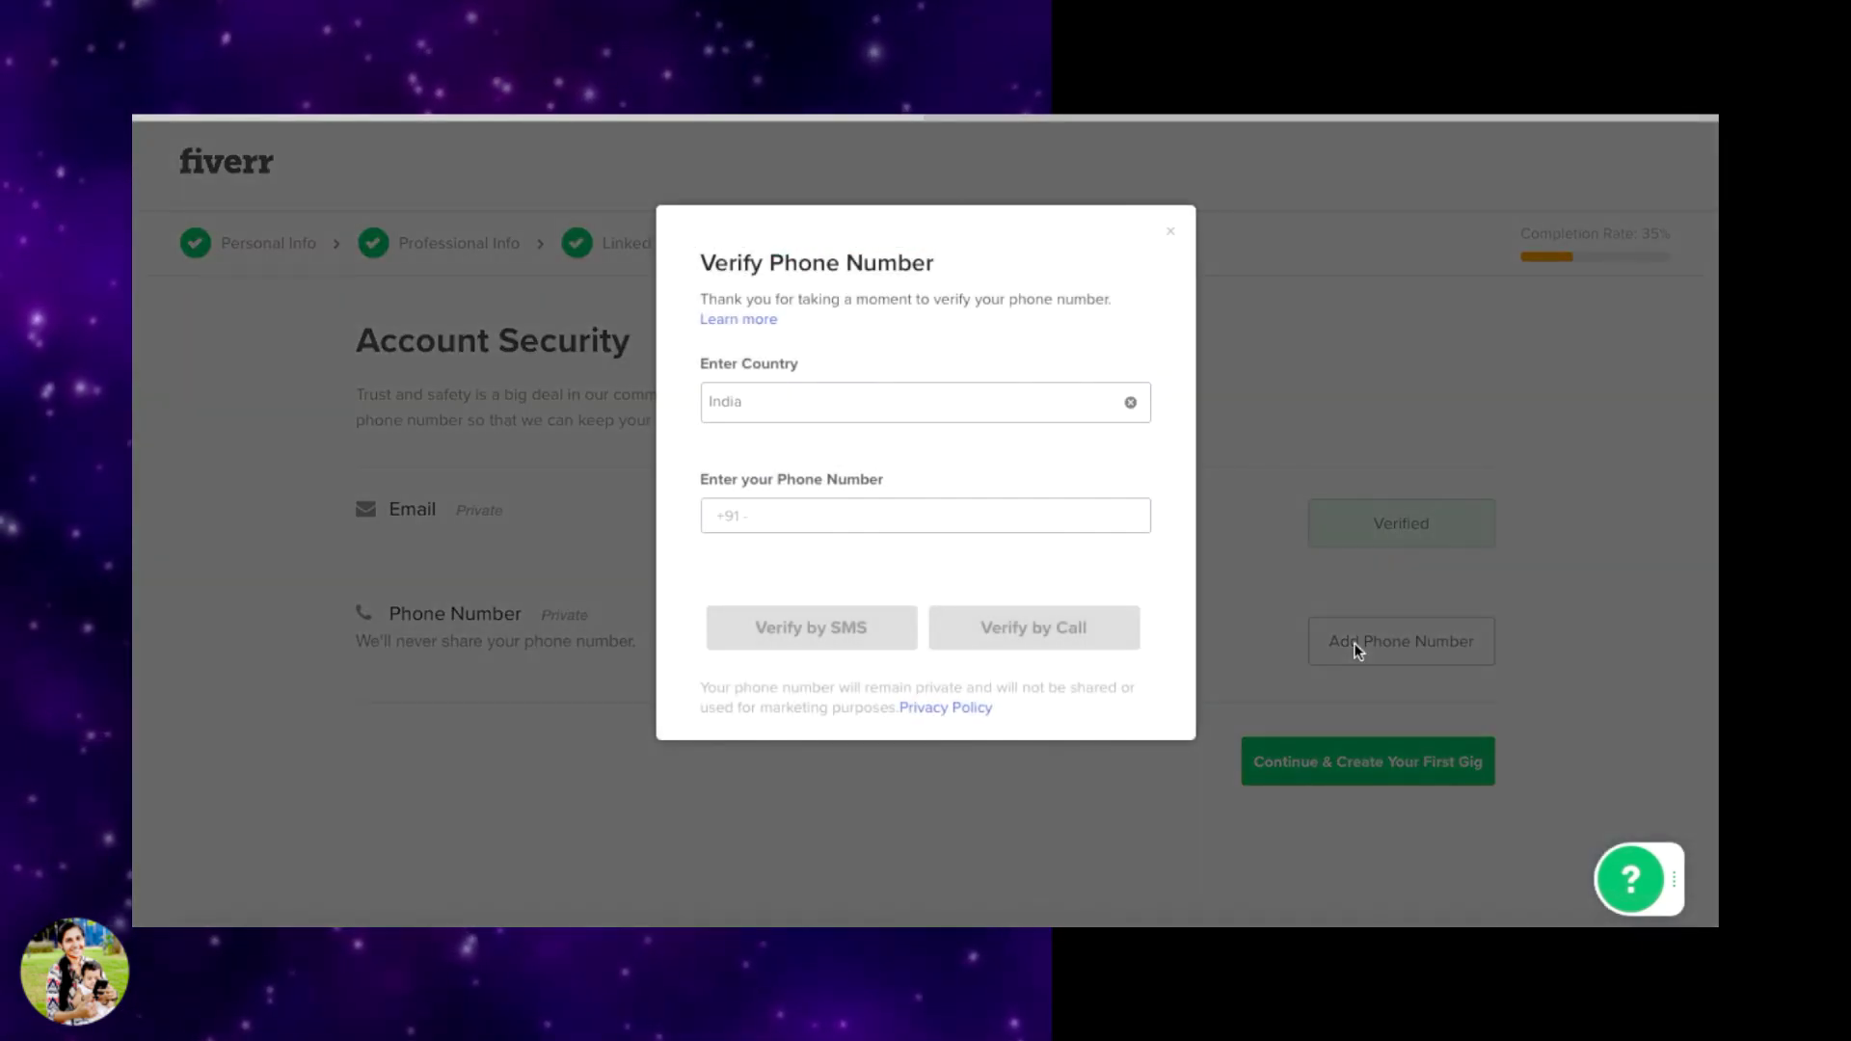
{"action": "left_click", "coordinate": [880, 532]}
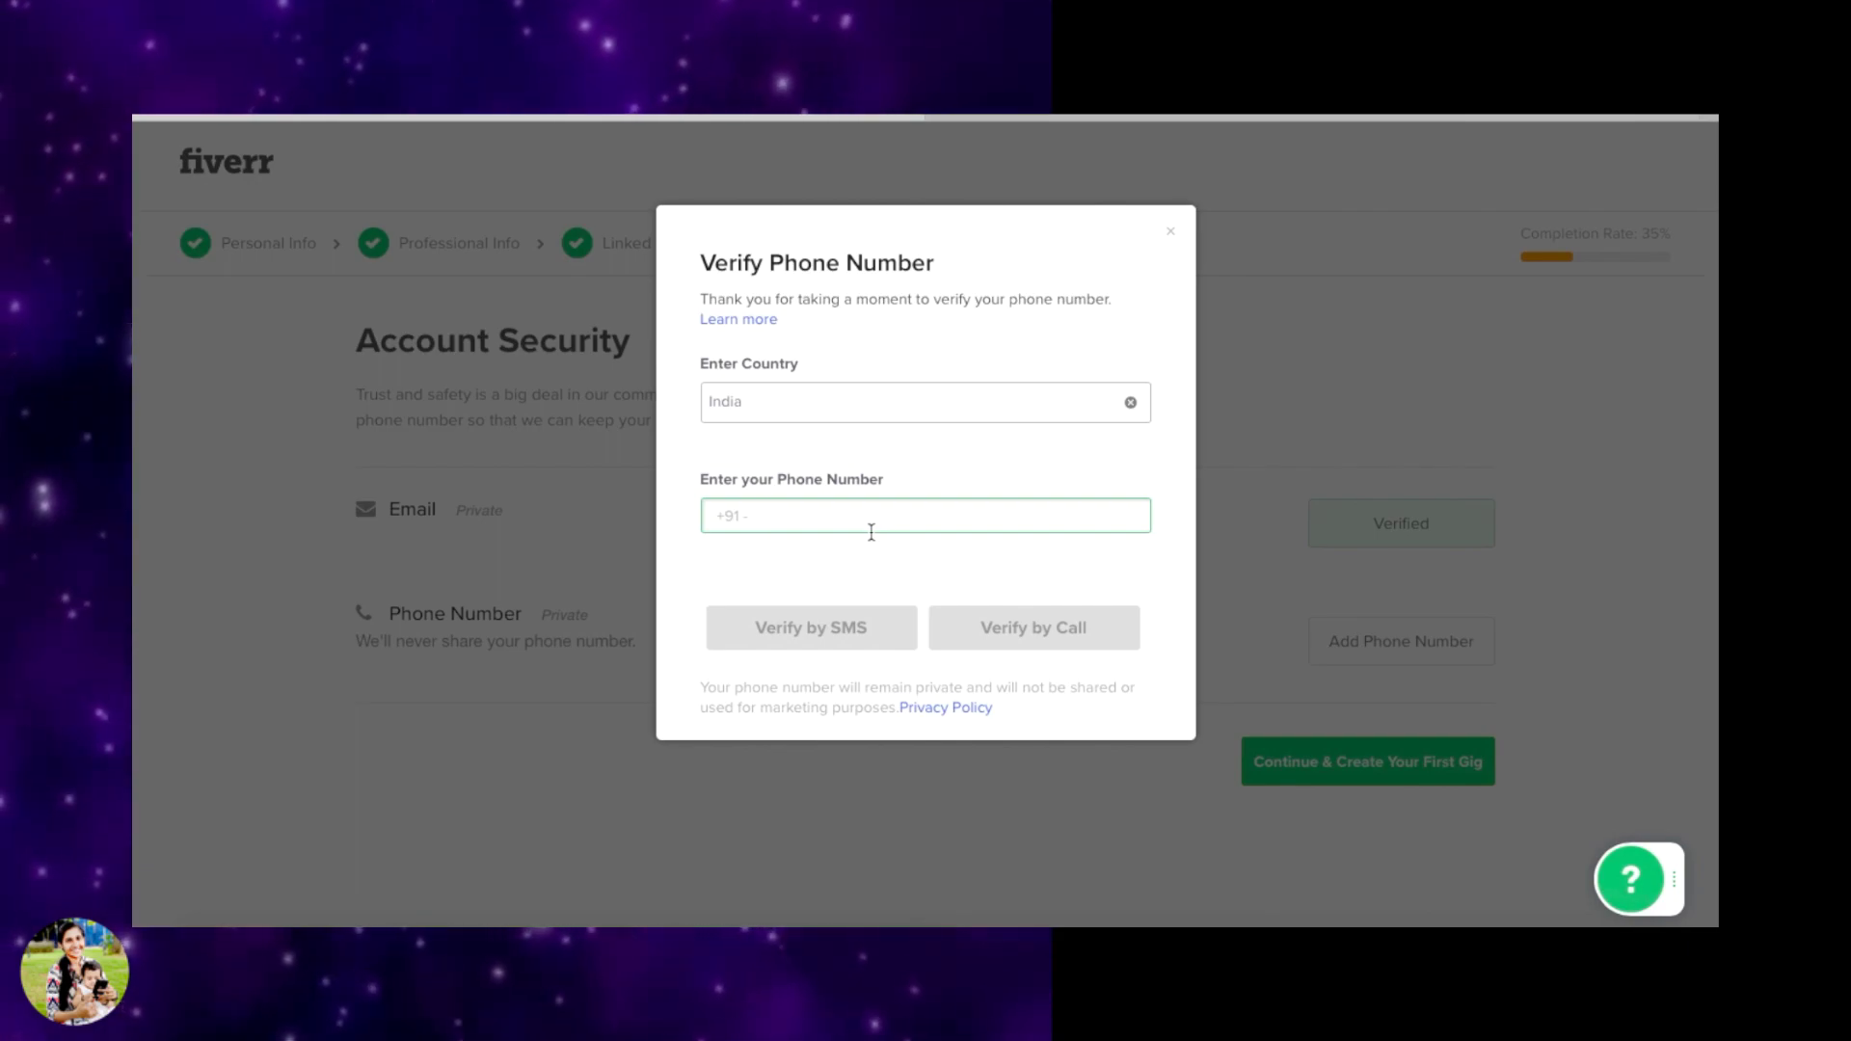
{"action": "key", "text": "ctrl+v"}
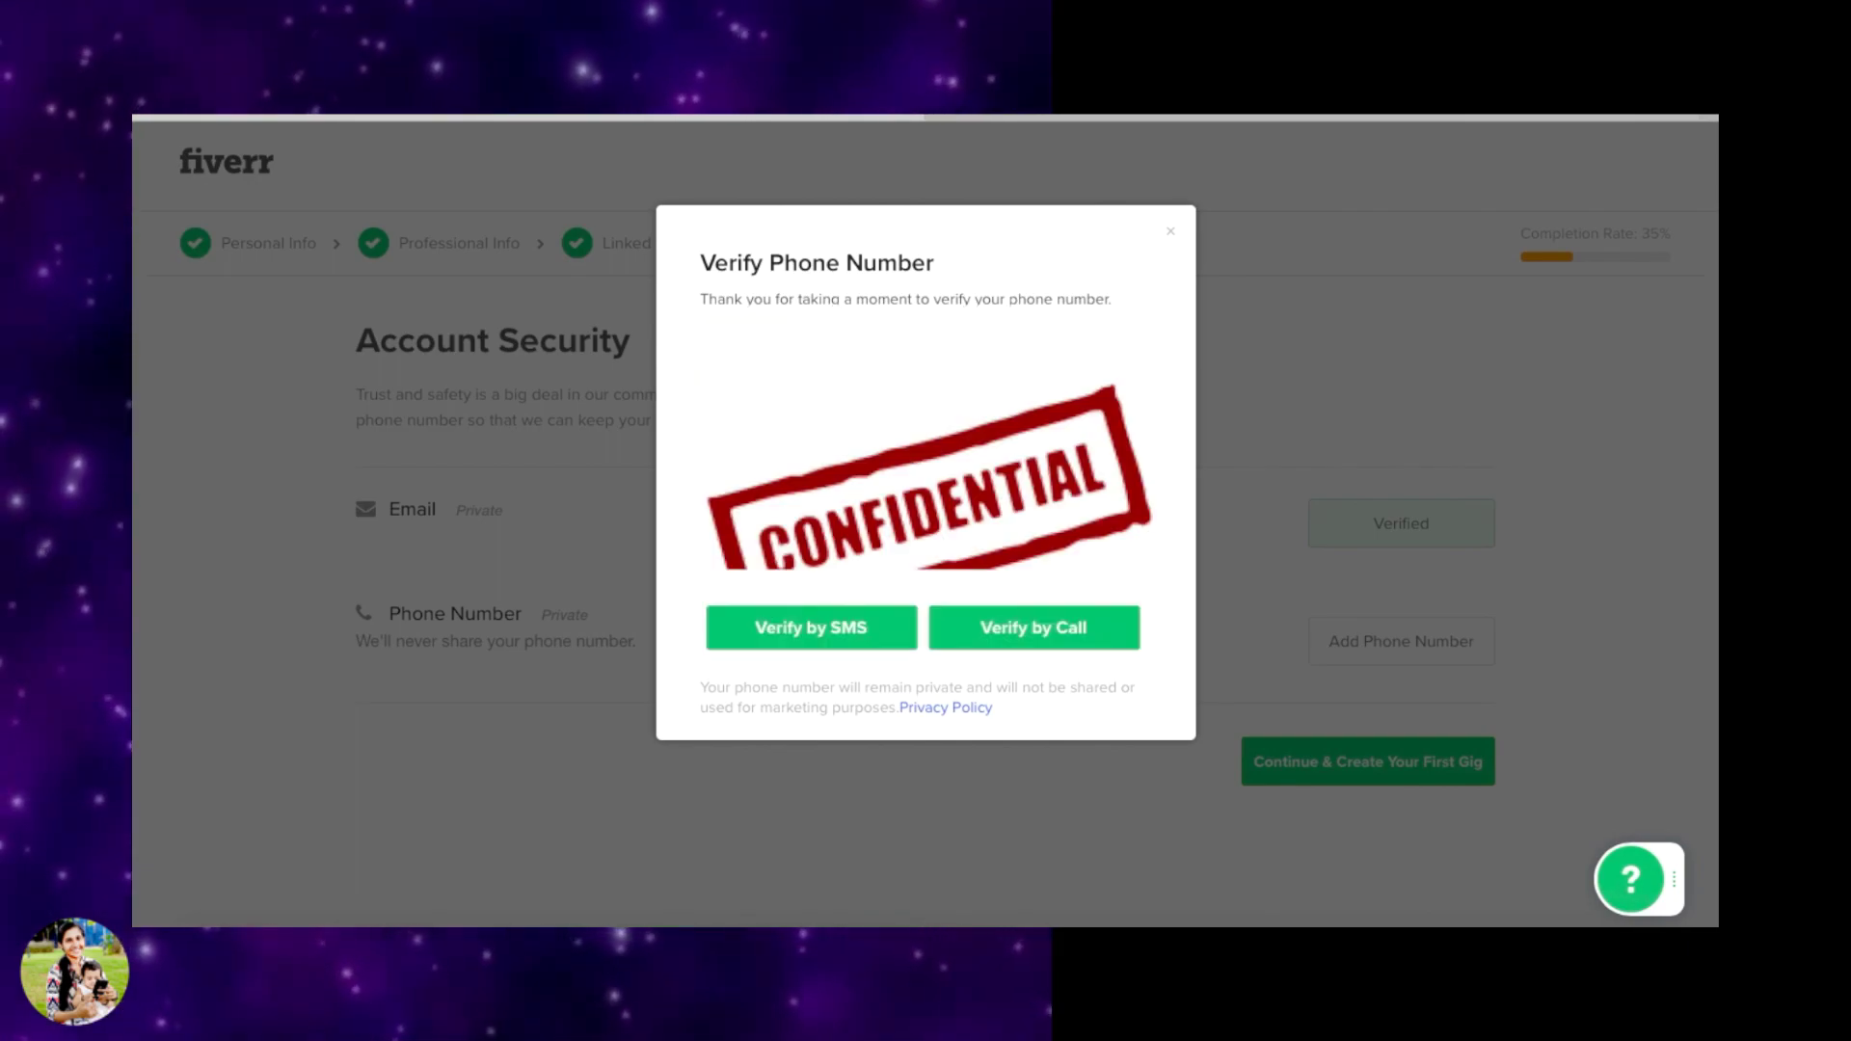
{"action": "left_click", "coordinate": [810, 629]}
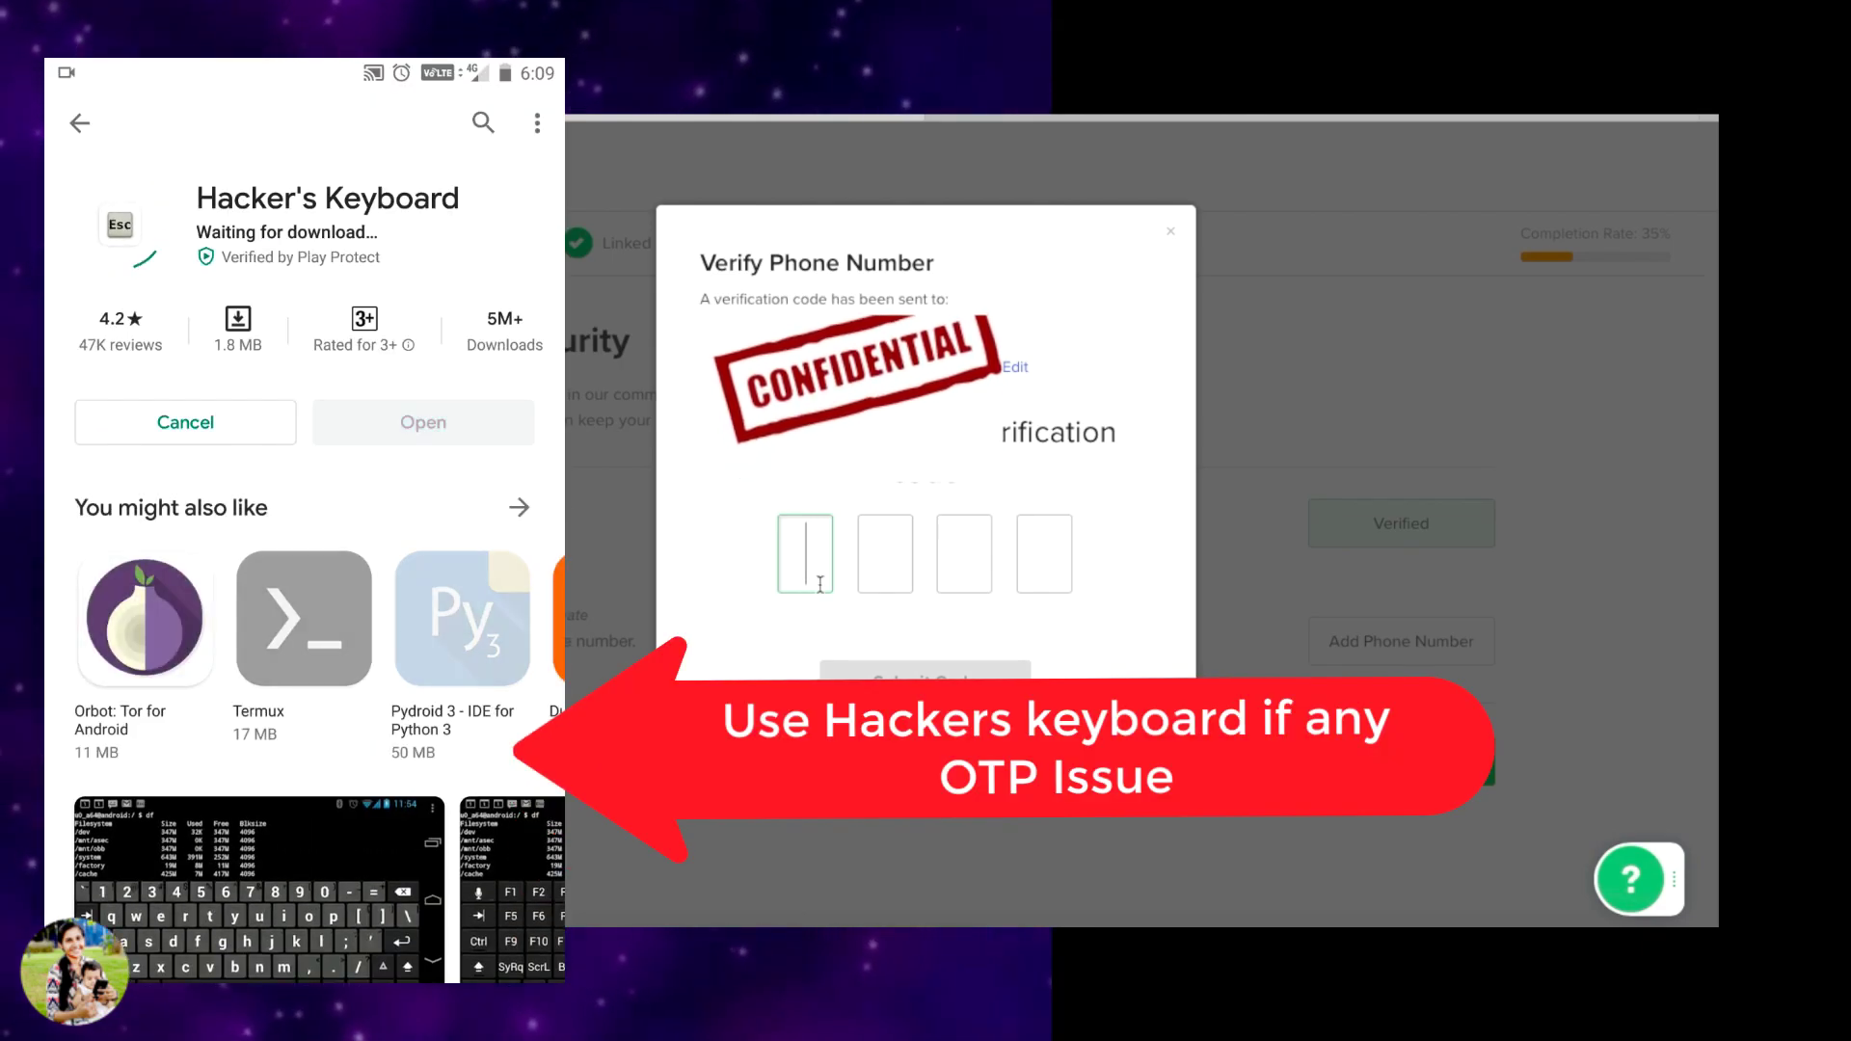
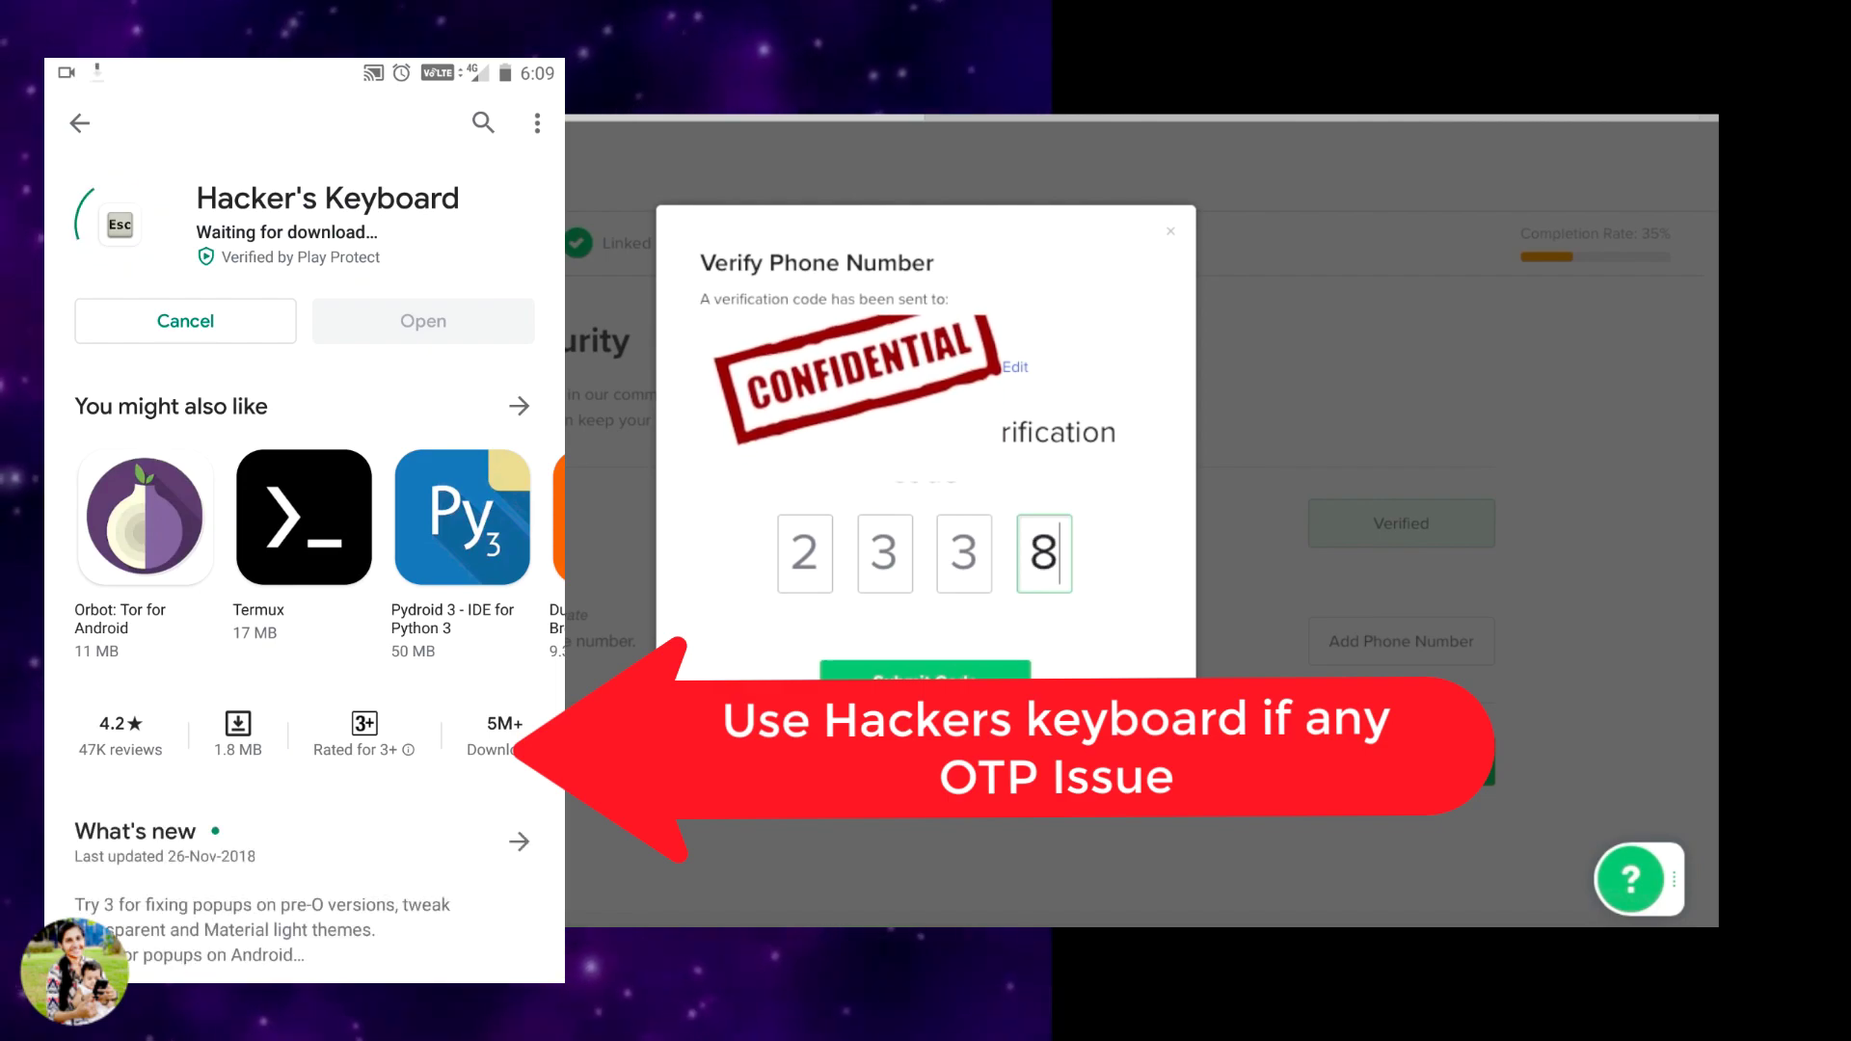
{"action": "key", "text": "Return"}
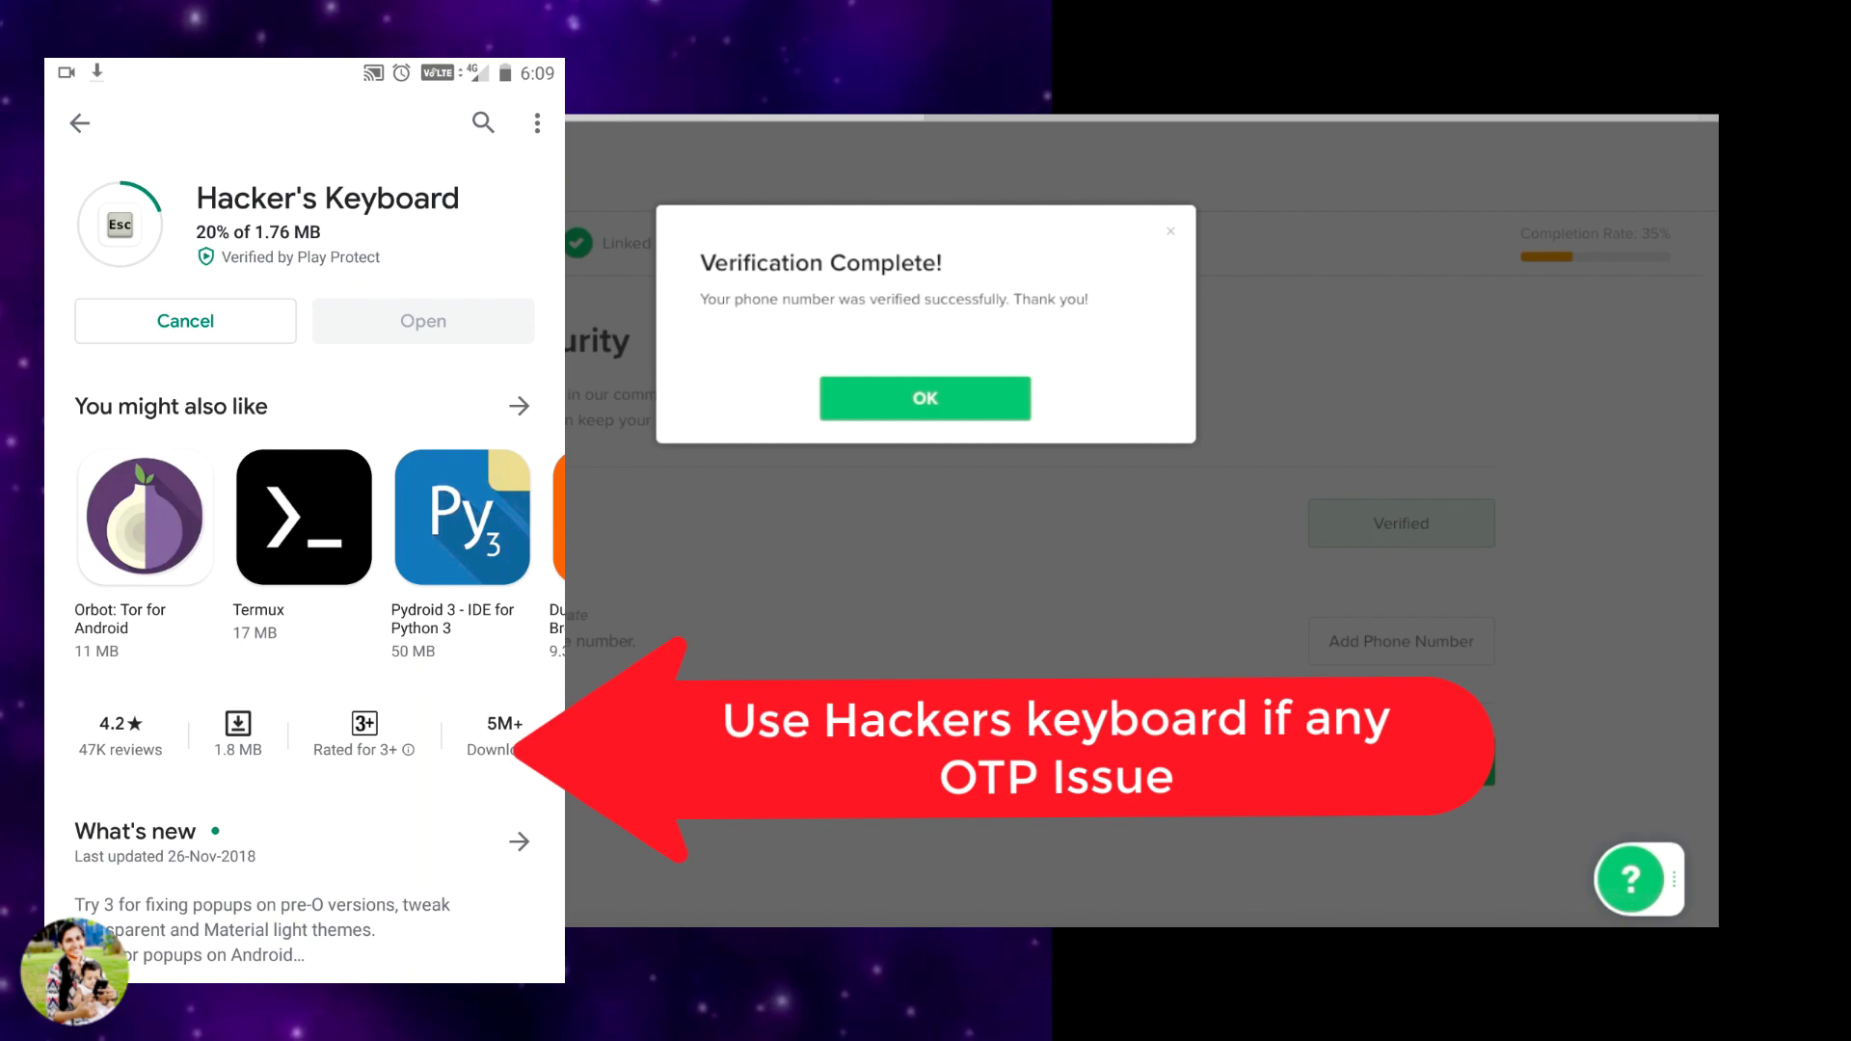
{"action": "left_click", "coordinate": [885, 415]}
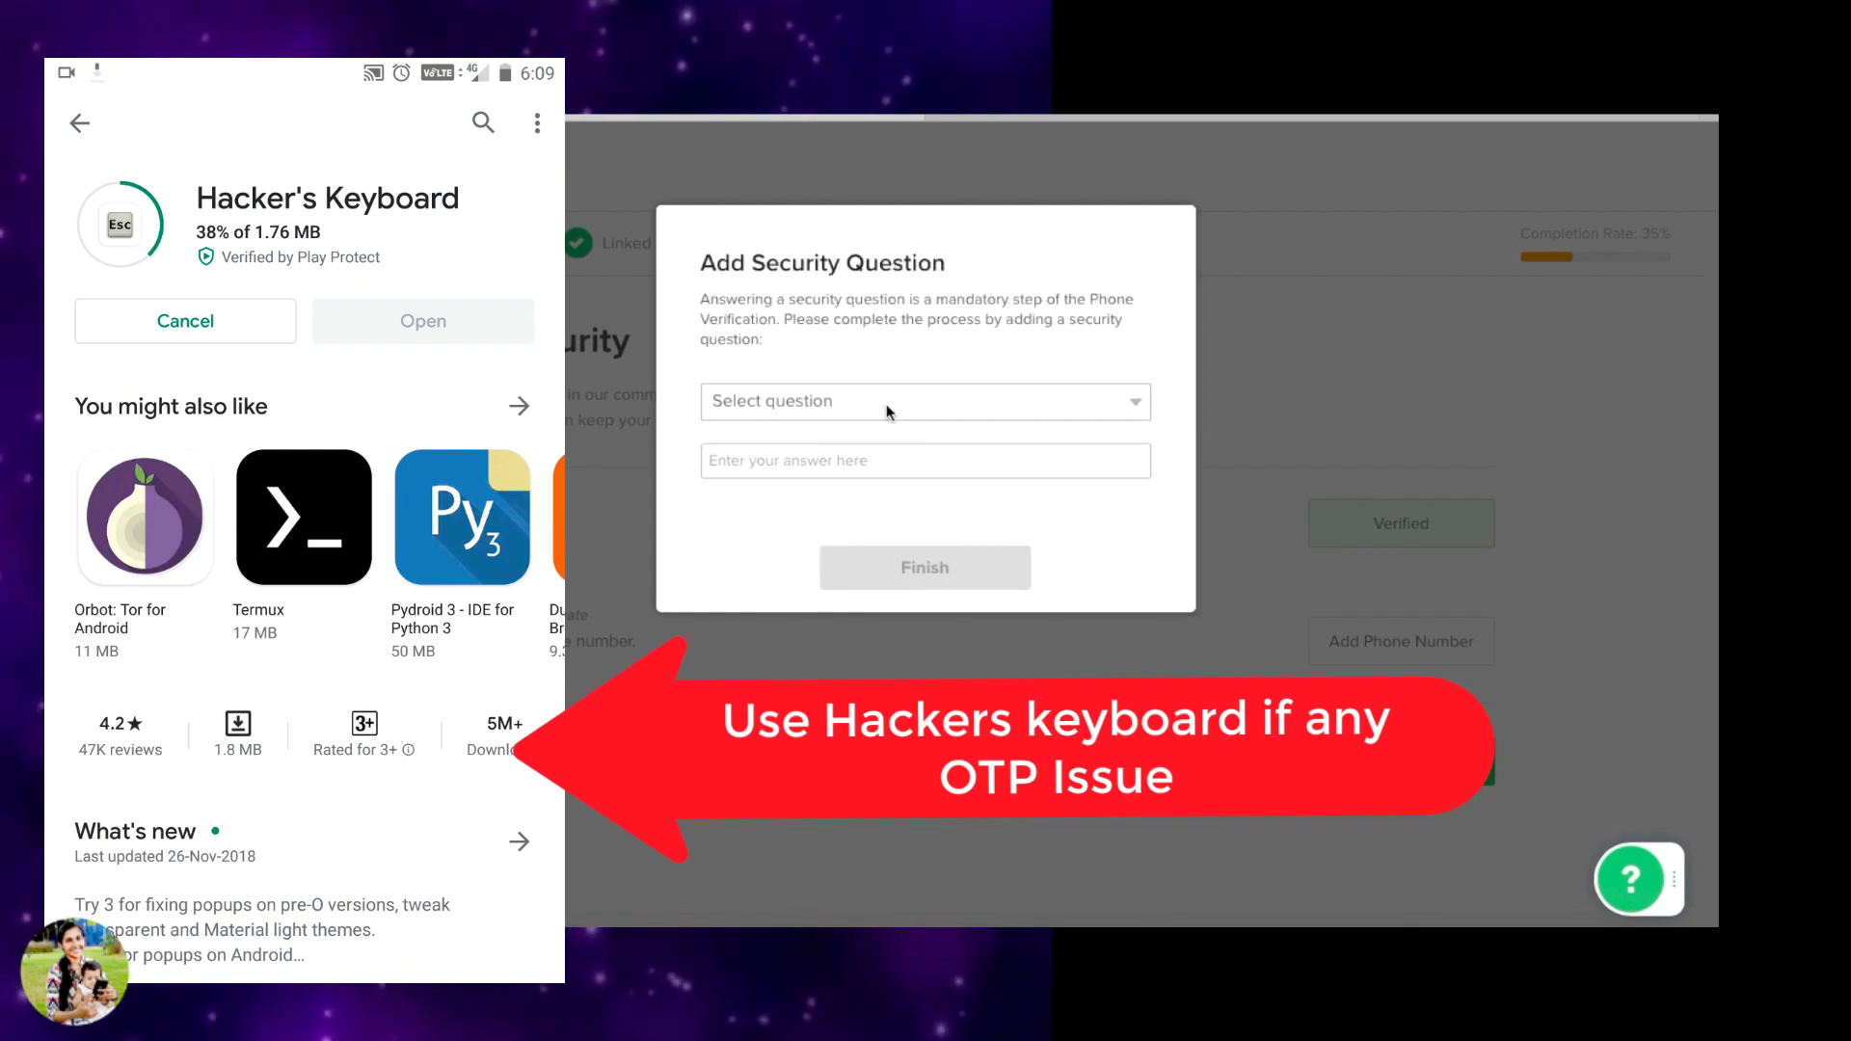
- Save 'What was the name of your first pet?' as the security question with its answer
{"action": "left_click", "coordinate": [1068, 405]}
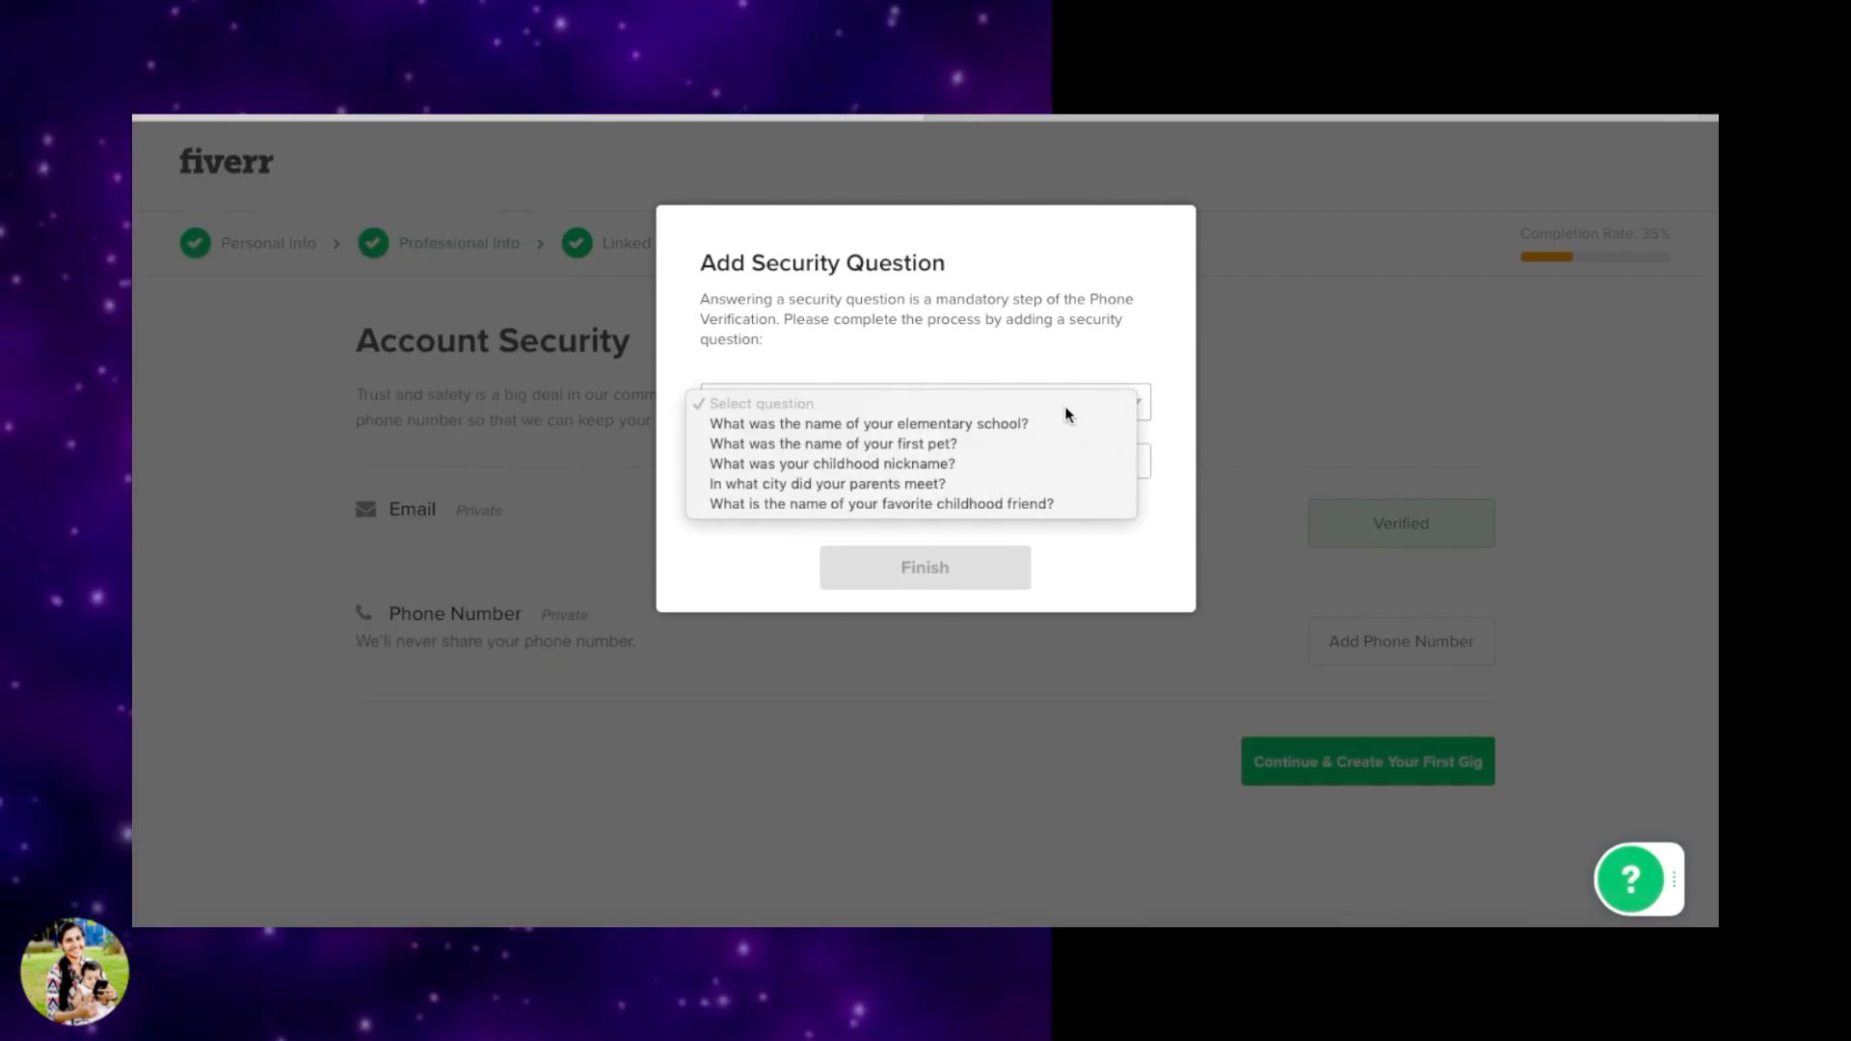
{"action": "left_click", "coordinate": [1037, 446]}
{"action": "left_click", "coordinate": [998, 460]}
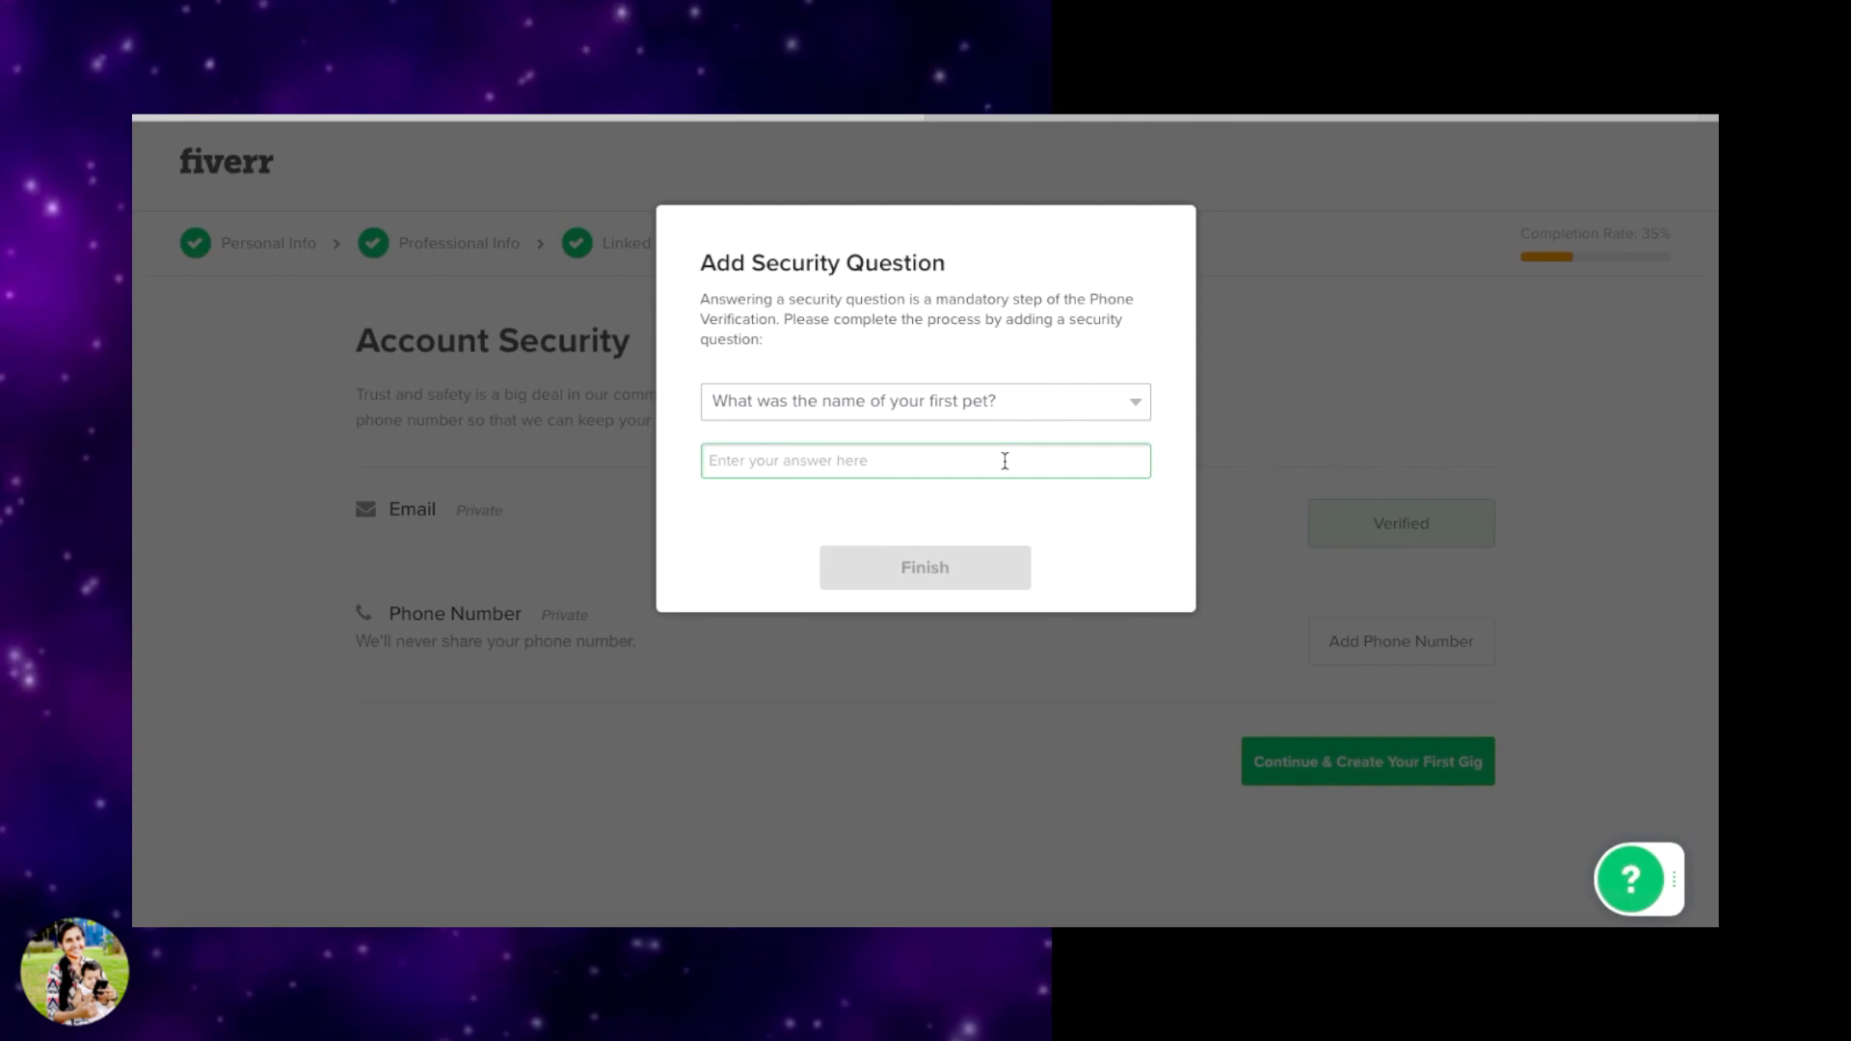
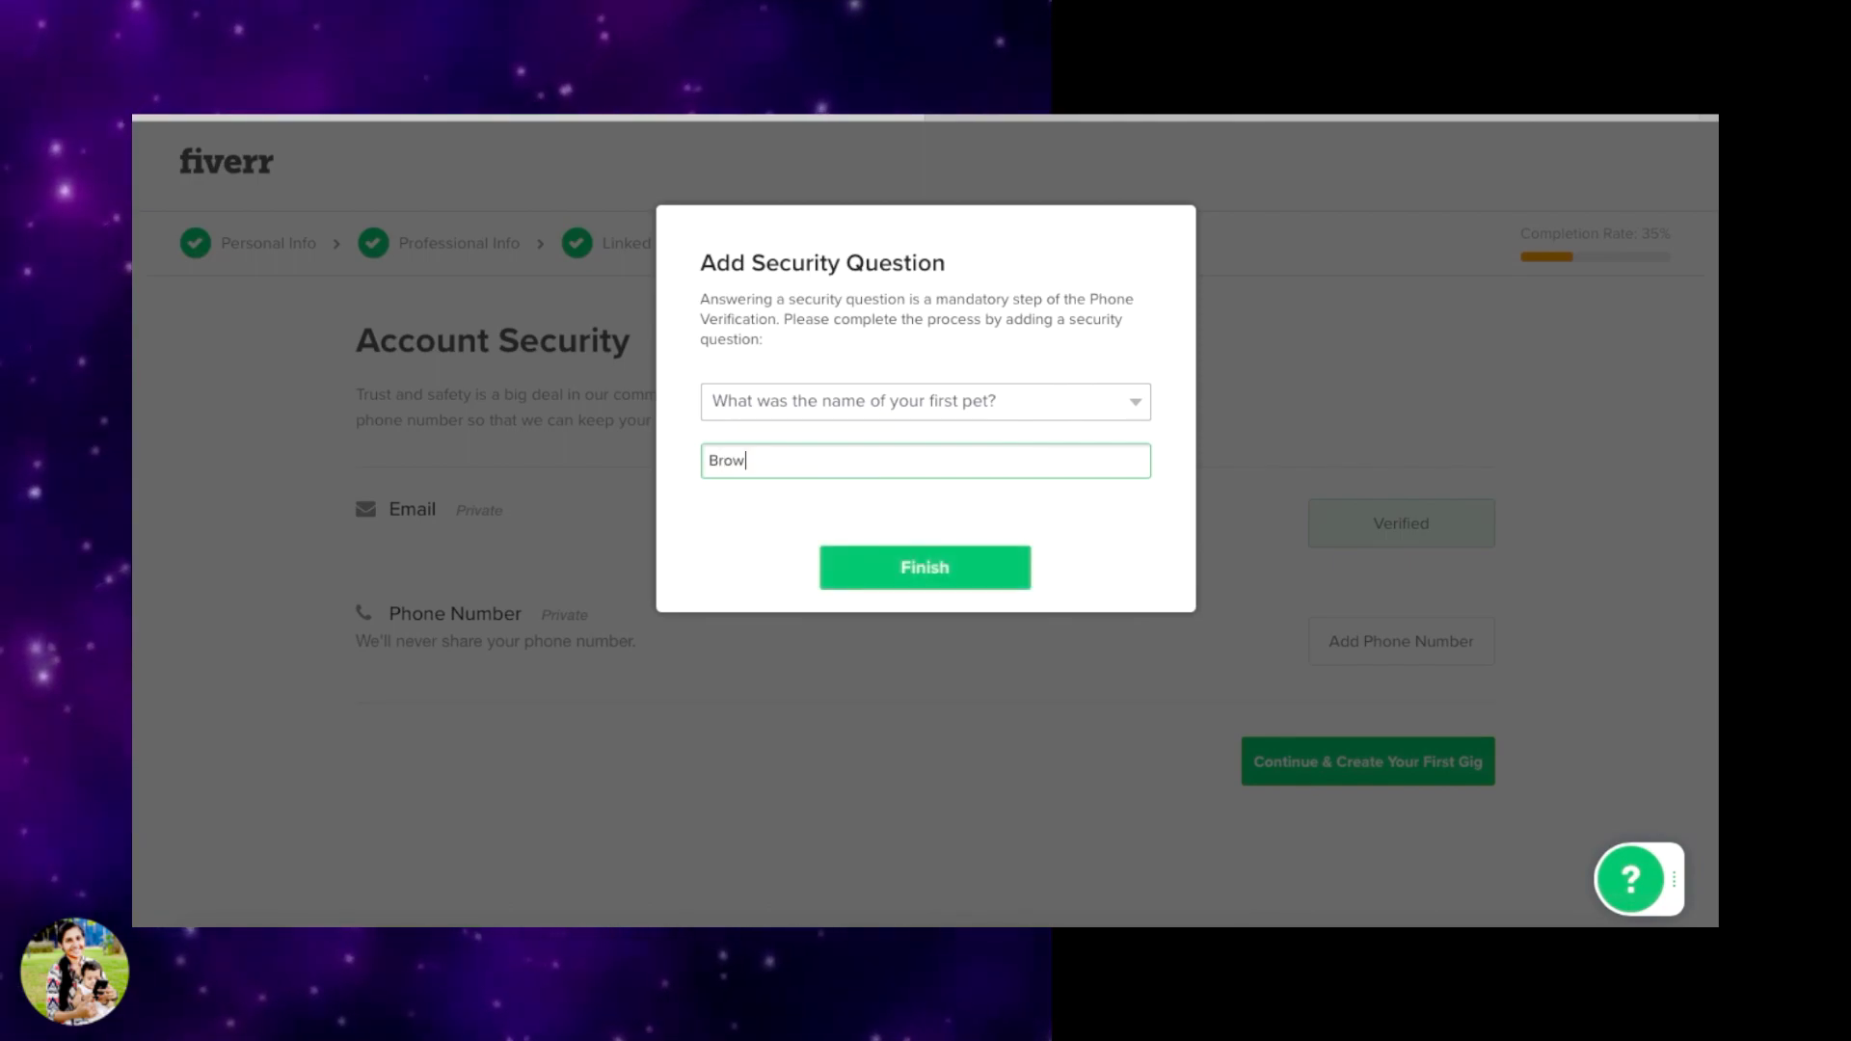
{"action": "left_click", "coordinate": [913, 568]}
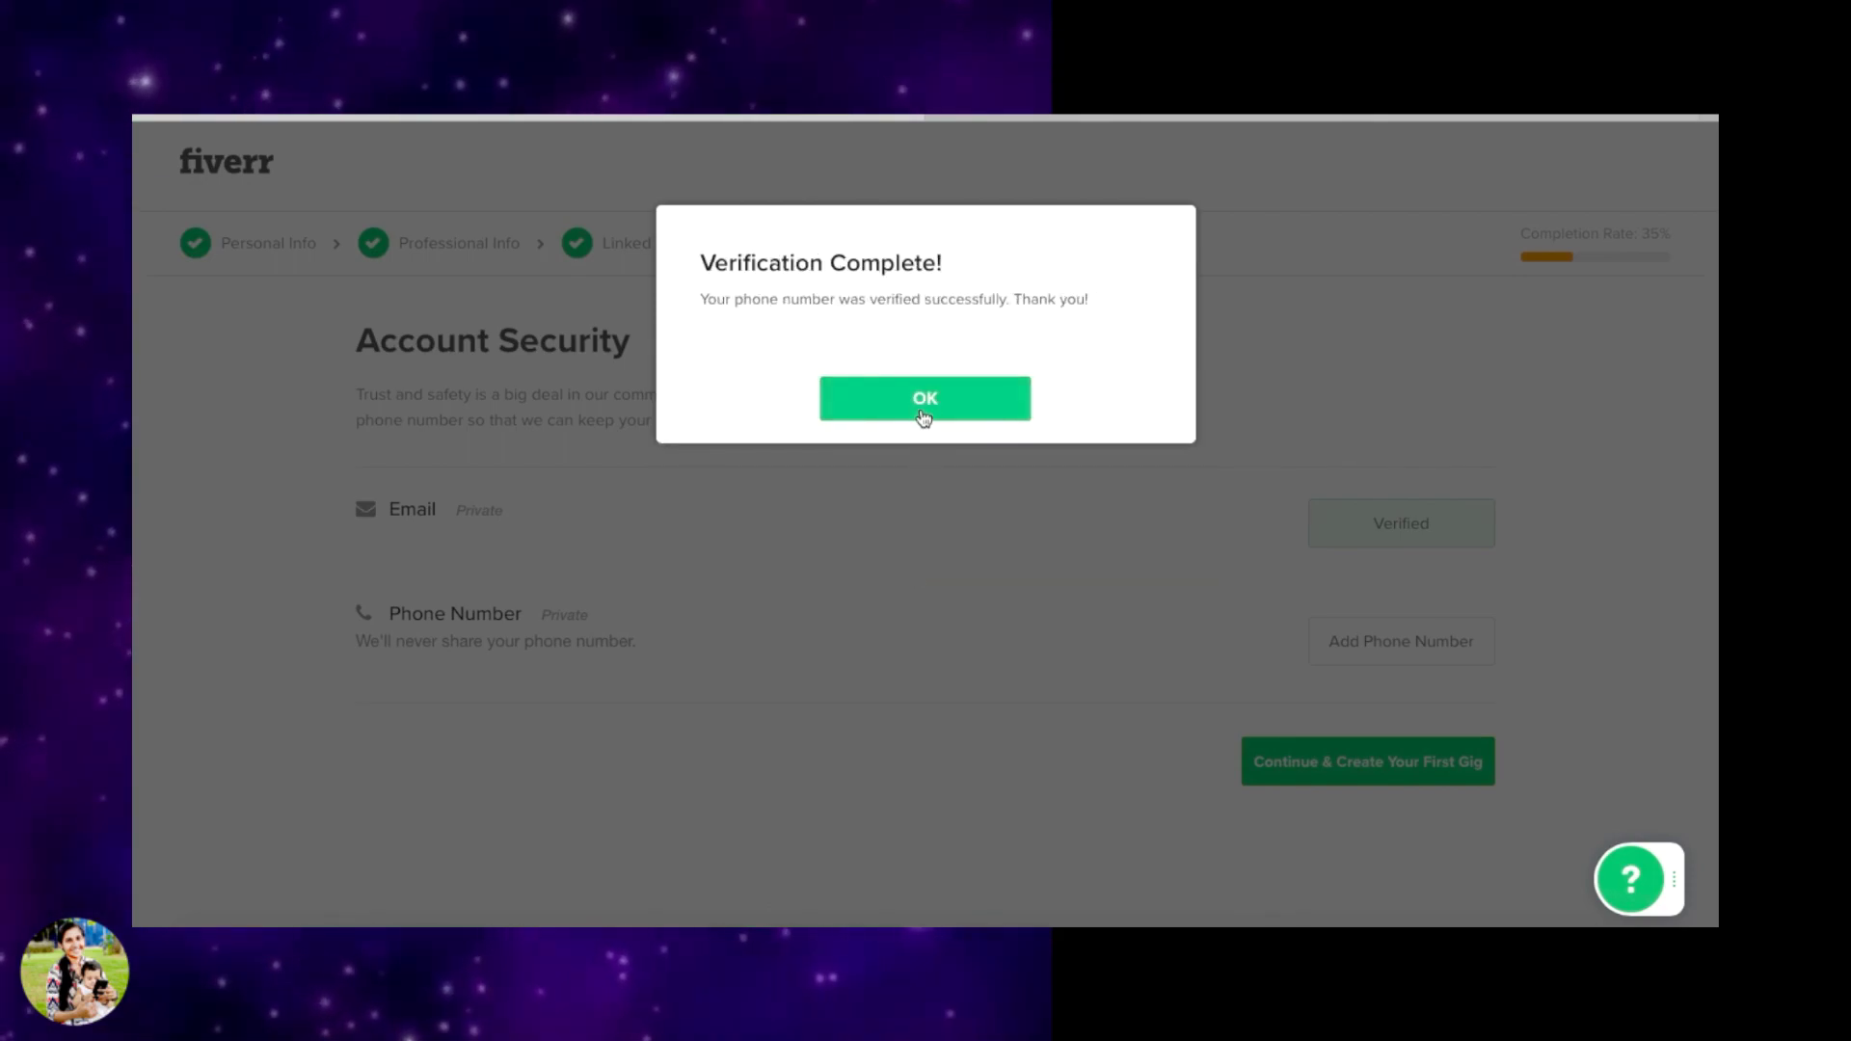
{"action": "left_click", "coordinate": [922, 411]}
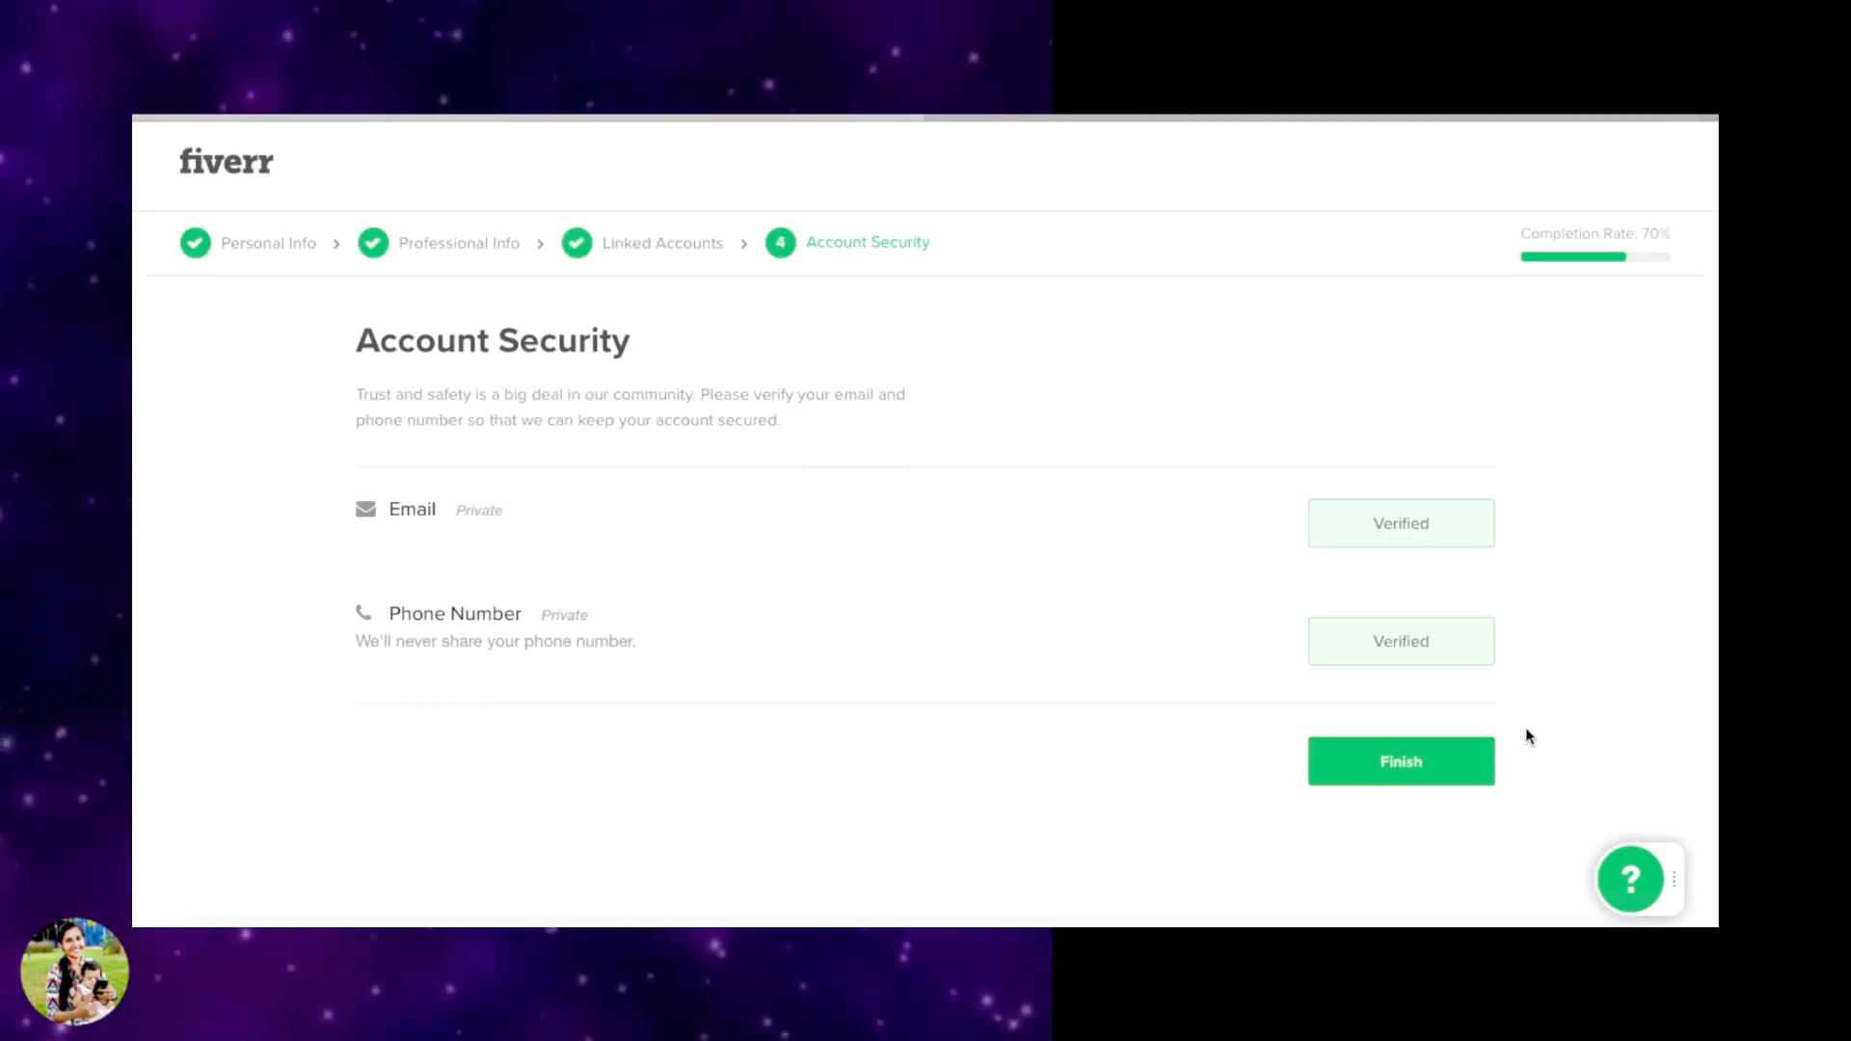
- Finish the Account Security step to complete the seller profile
{"action": "left_click", "coordinate": [1451, 769]}
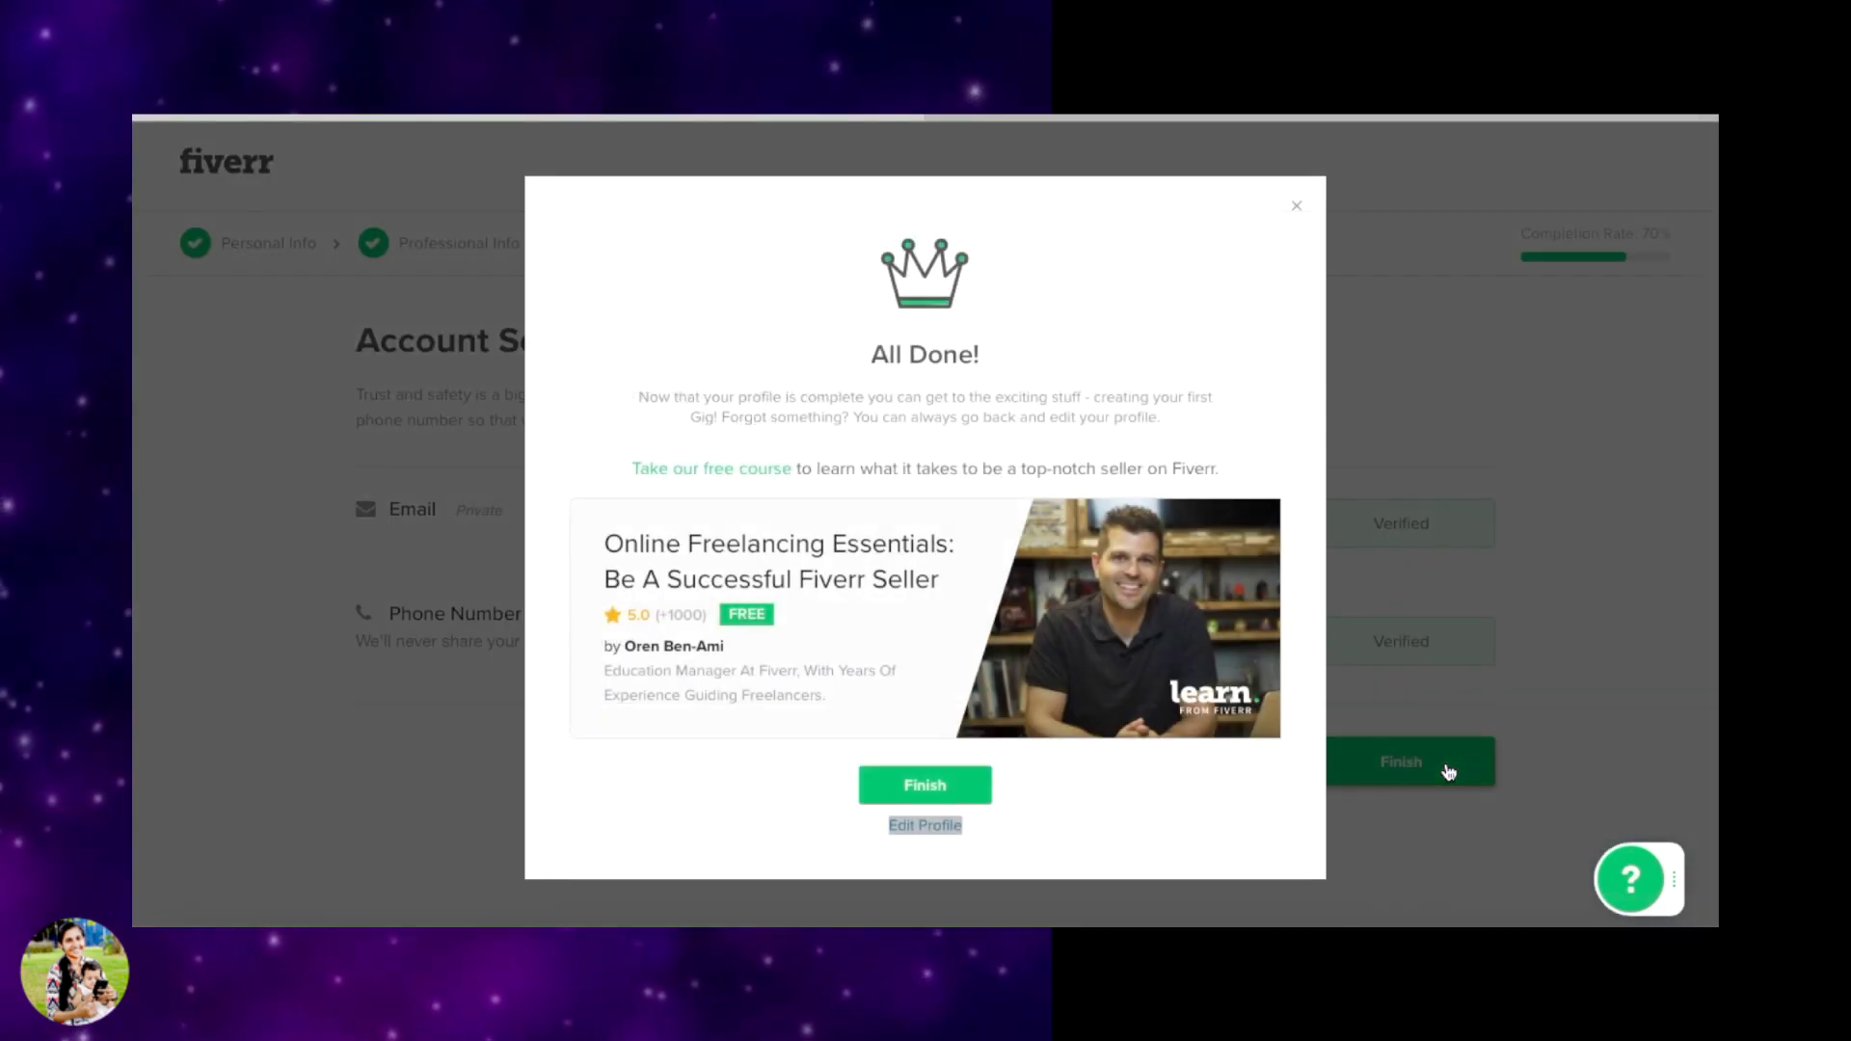